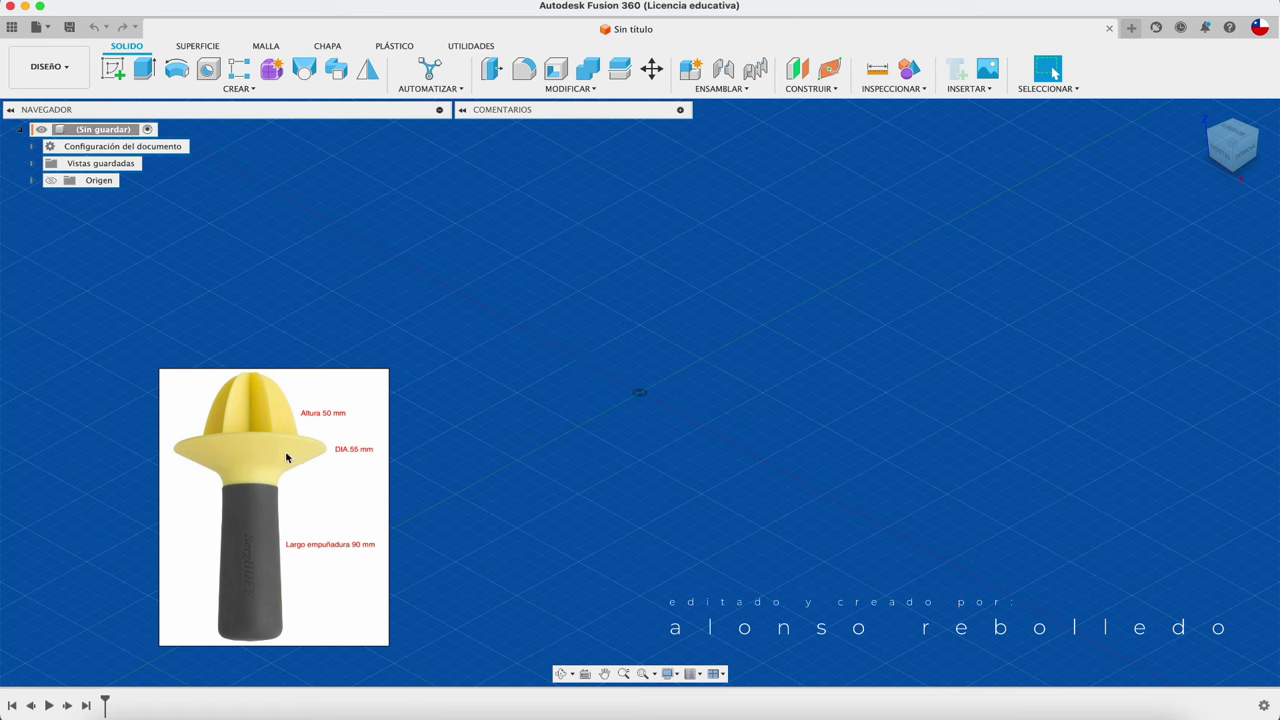
Turn on Origen visibility in the Browser and orbit slightly to see the origin planes
left_click(50, 181)
middle_click_drag(331, 298, 333, 304, "shift")
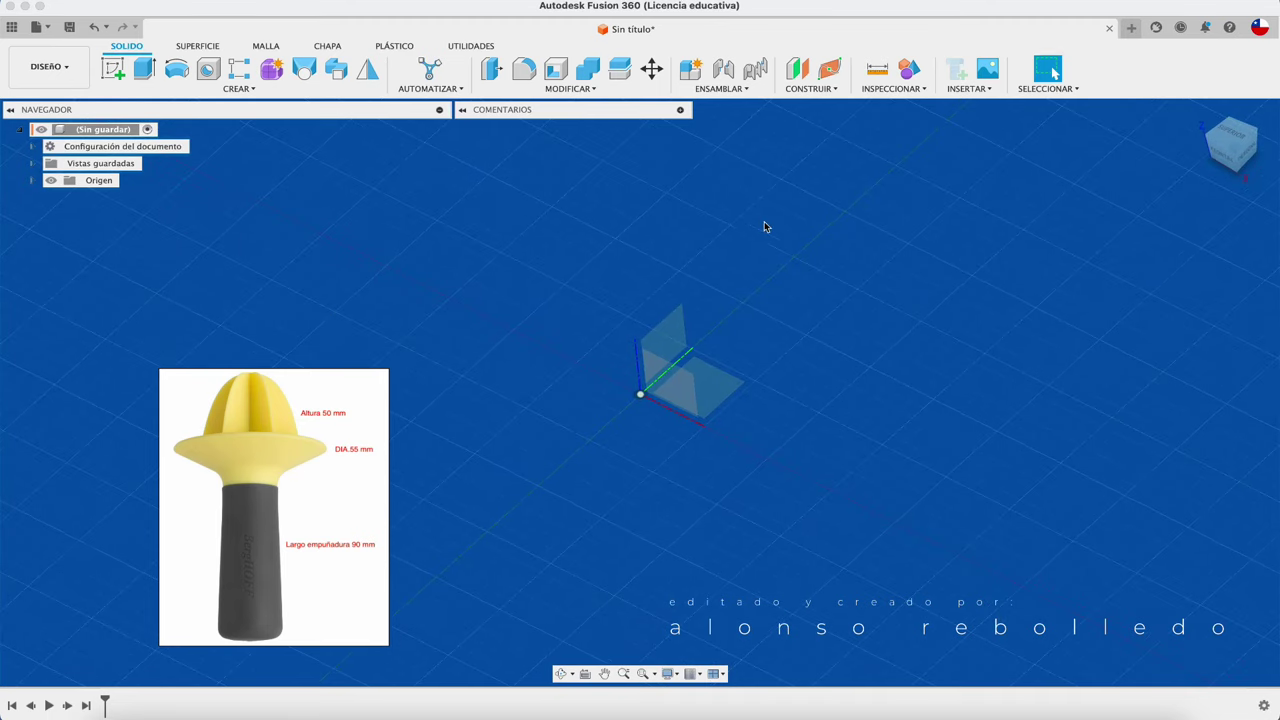
Insert a canvas and load 3859645.jpeg from the Desktop as its image
left_click(965, 89)
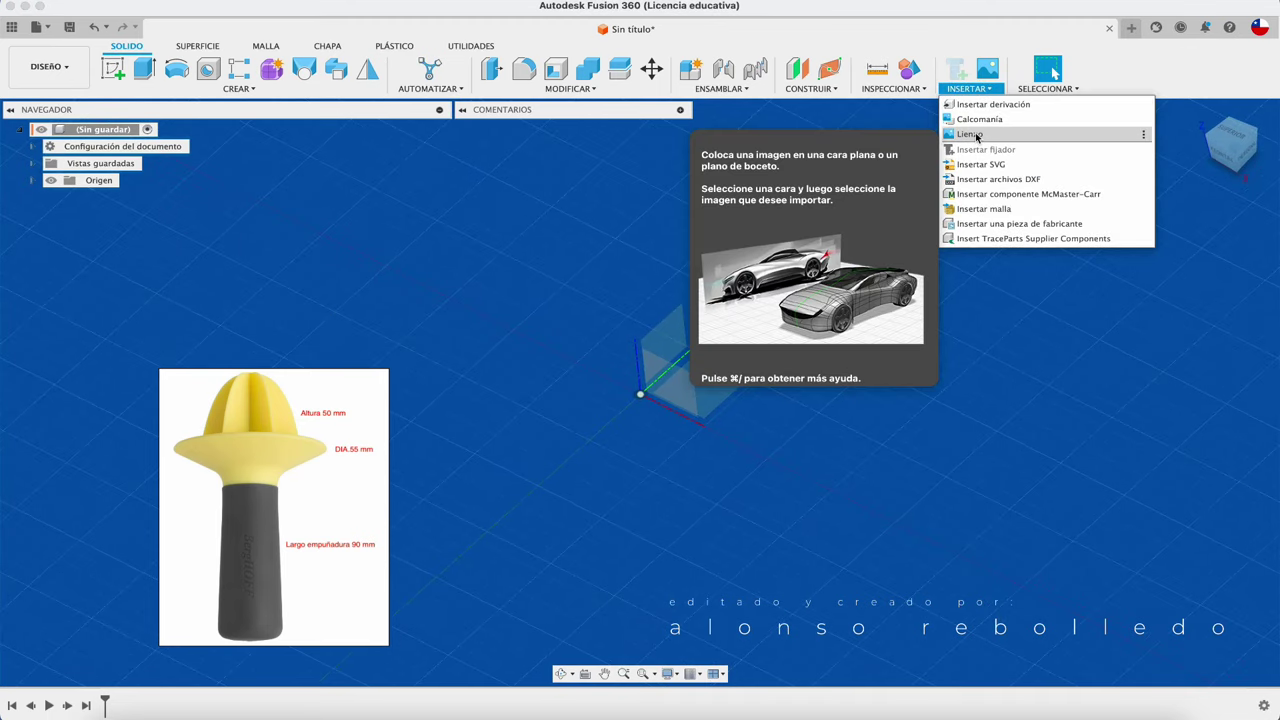
left_click(977, 136)
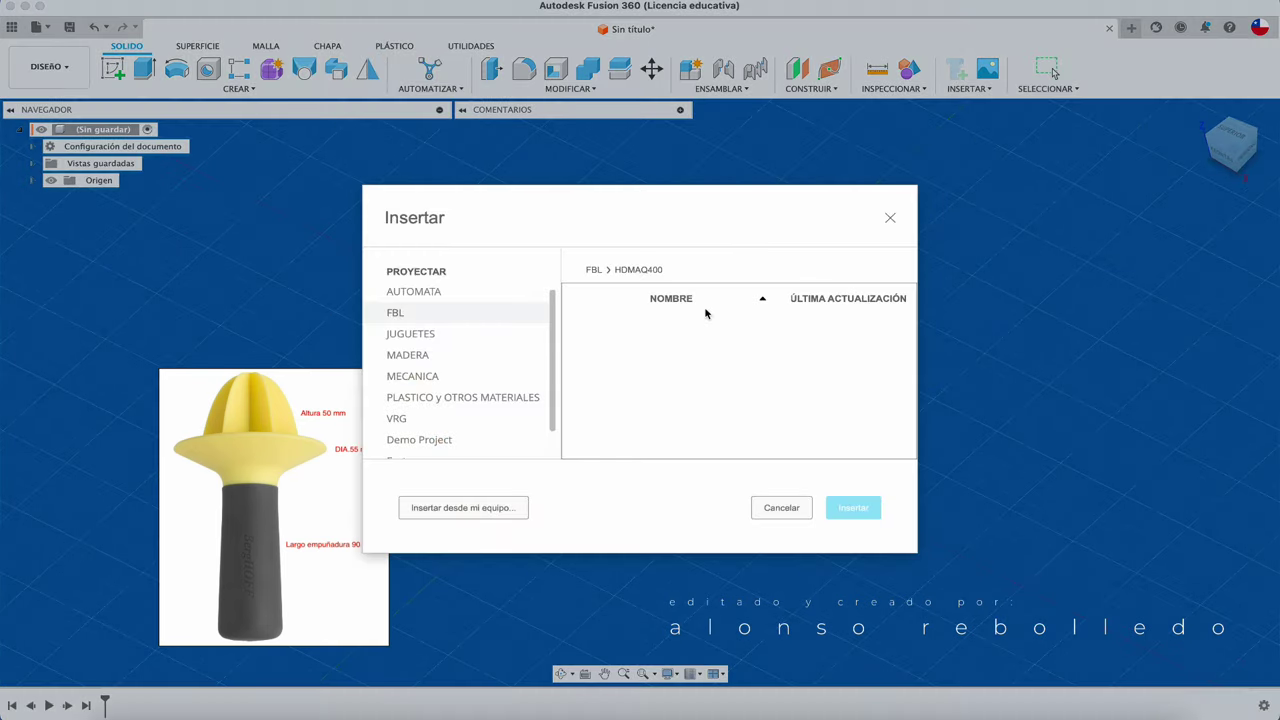
left_click(461, 516)
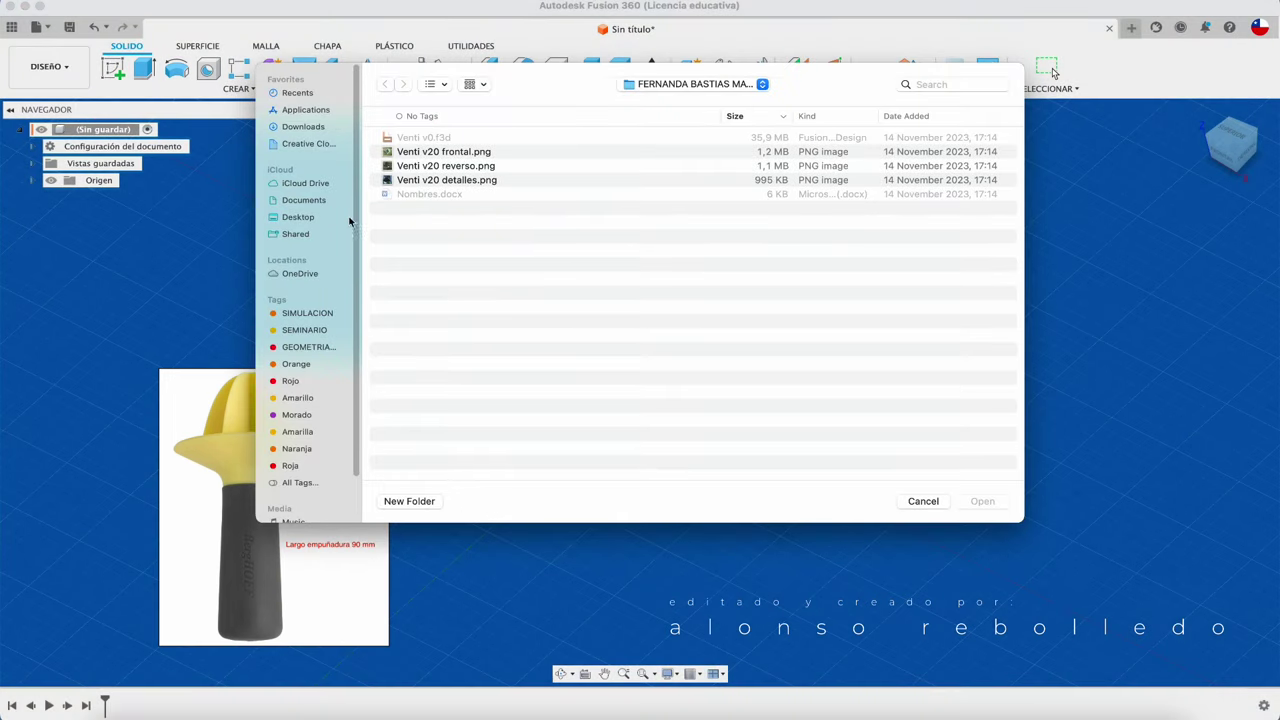
left_click(308, 127)
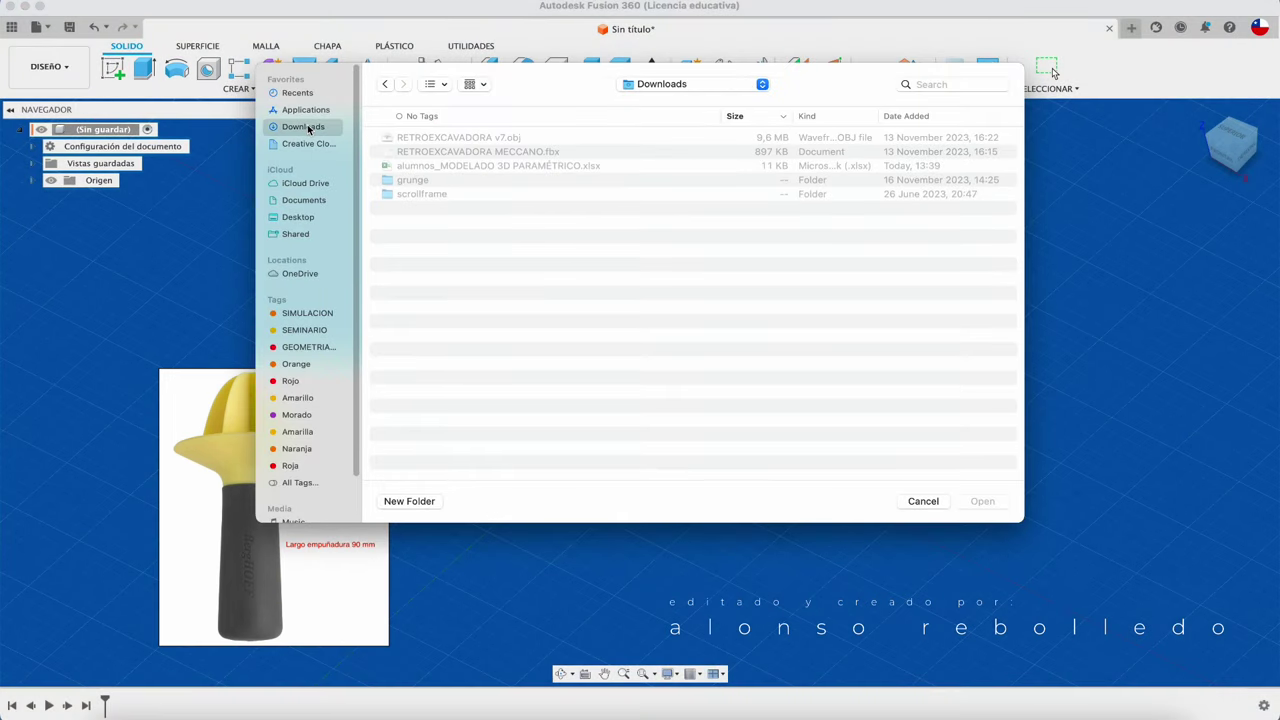
left_click(299, 217)
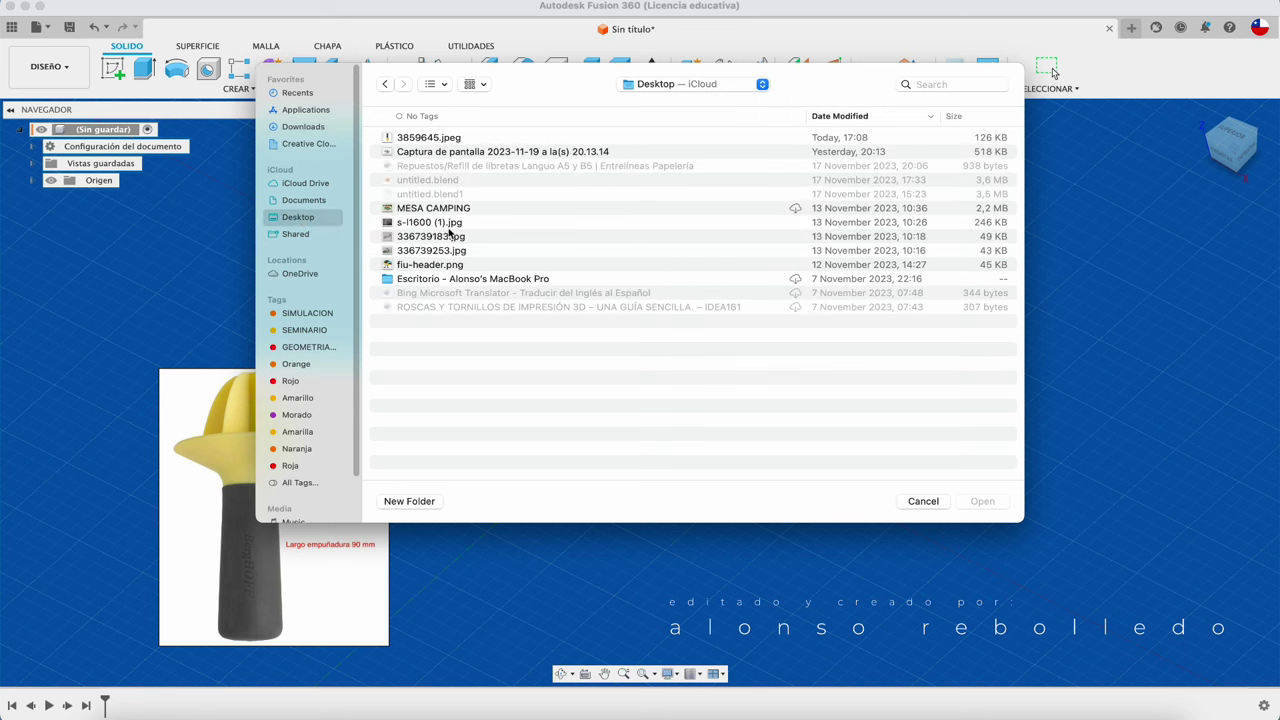
left_click(423, 140)
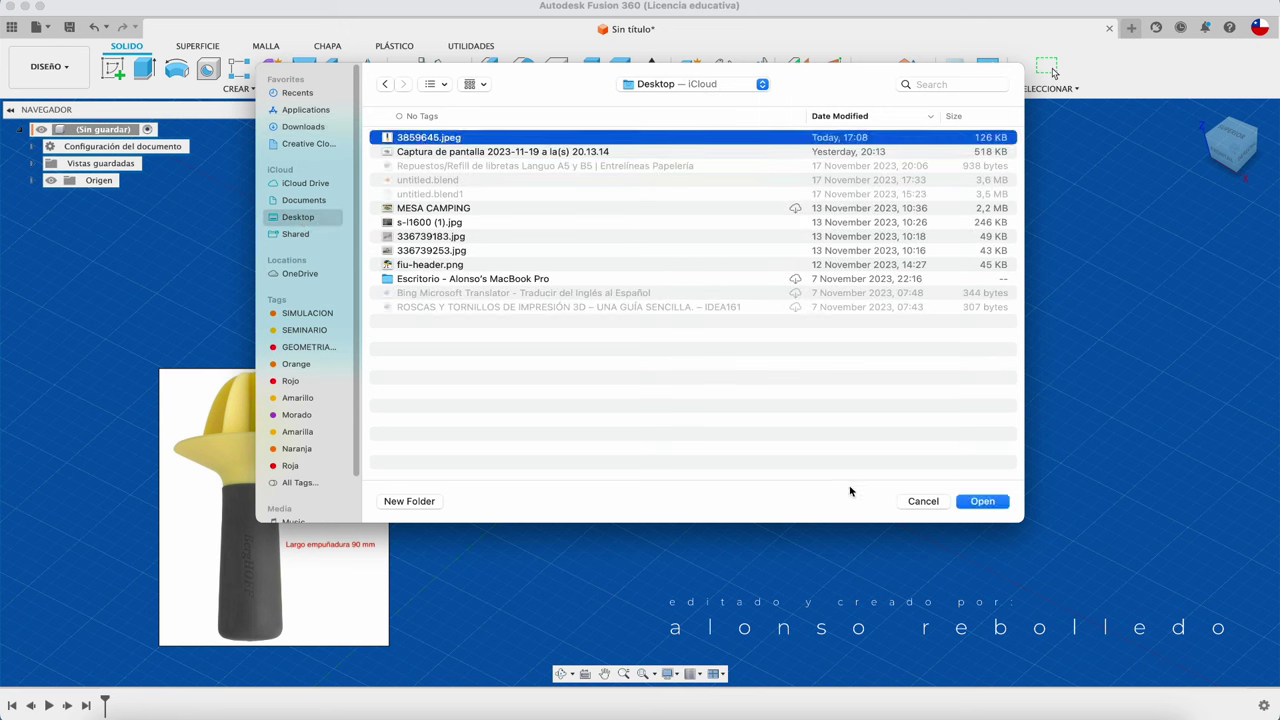
left_click(993, 507)
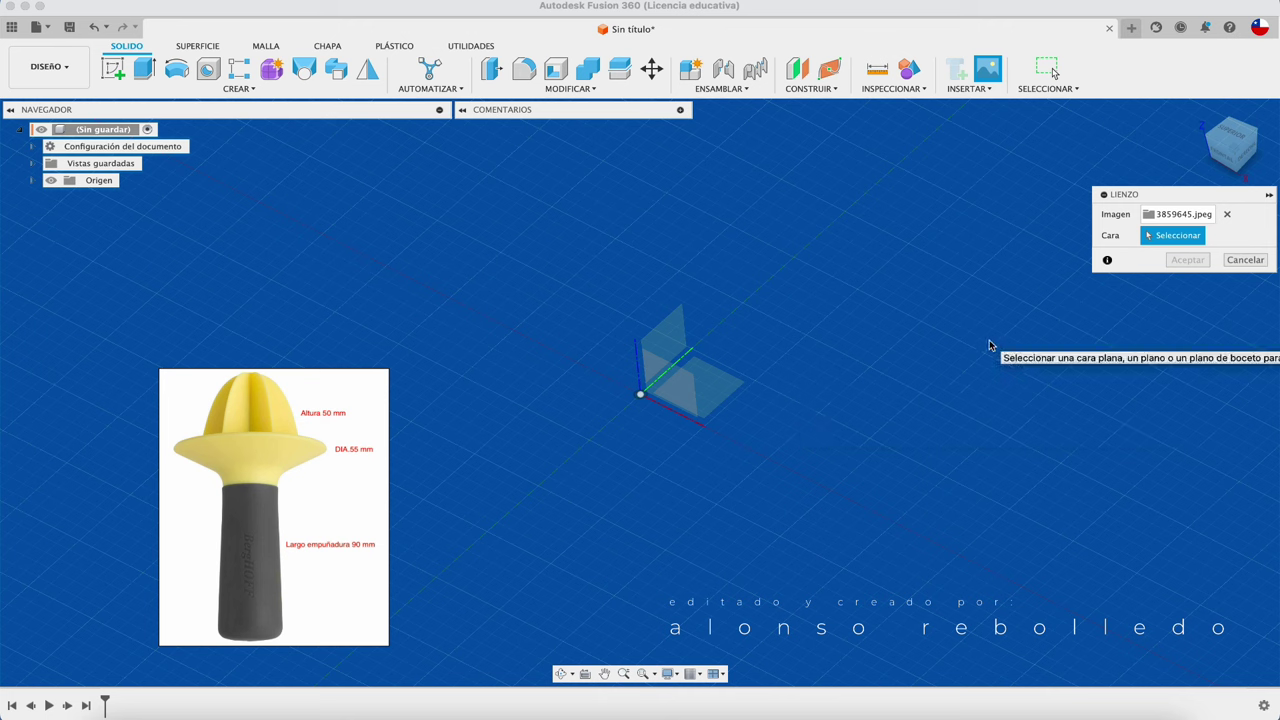
Place the 3859645 canvas on the YZ plane, view it from the Right, and select it under Lienzos
left_click(679, 343)
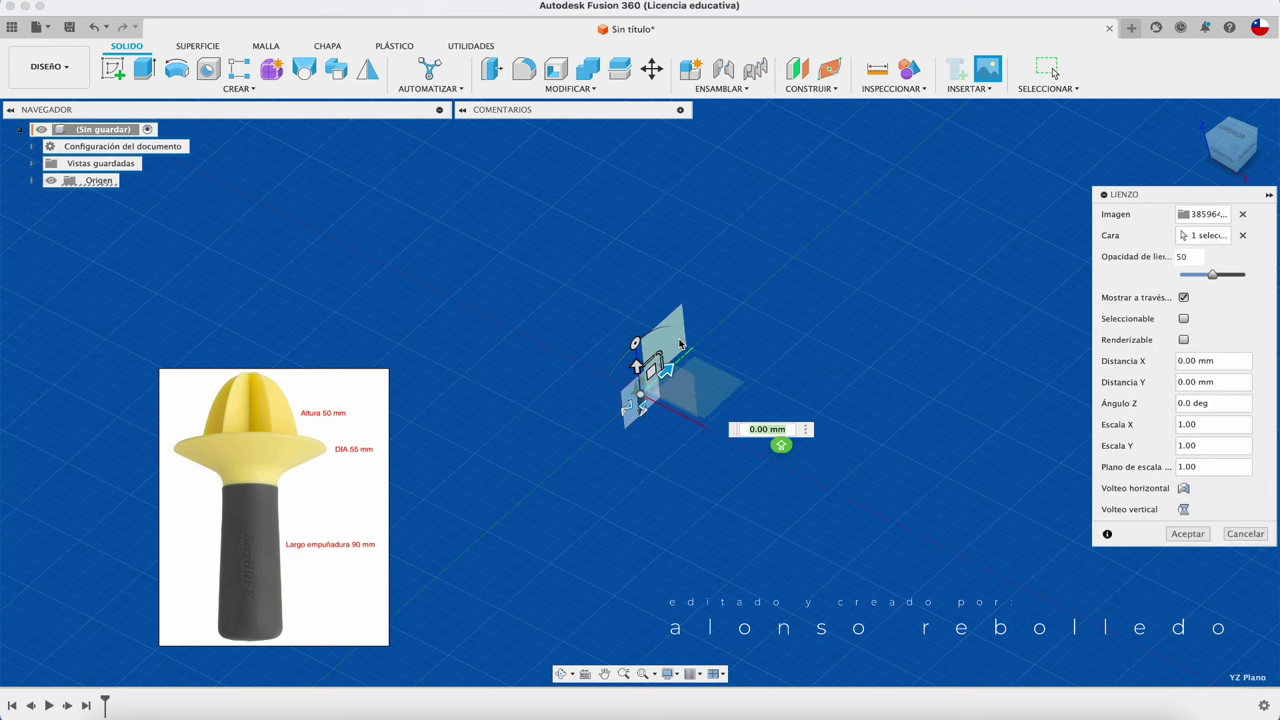
left_click(1185, 535)
left_click(1230, 145)
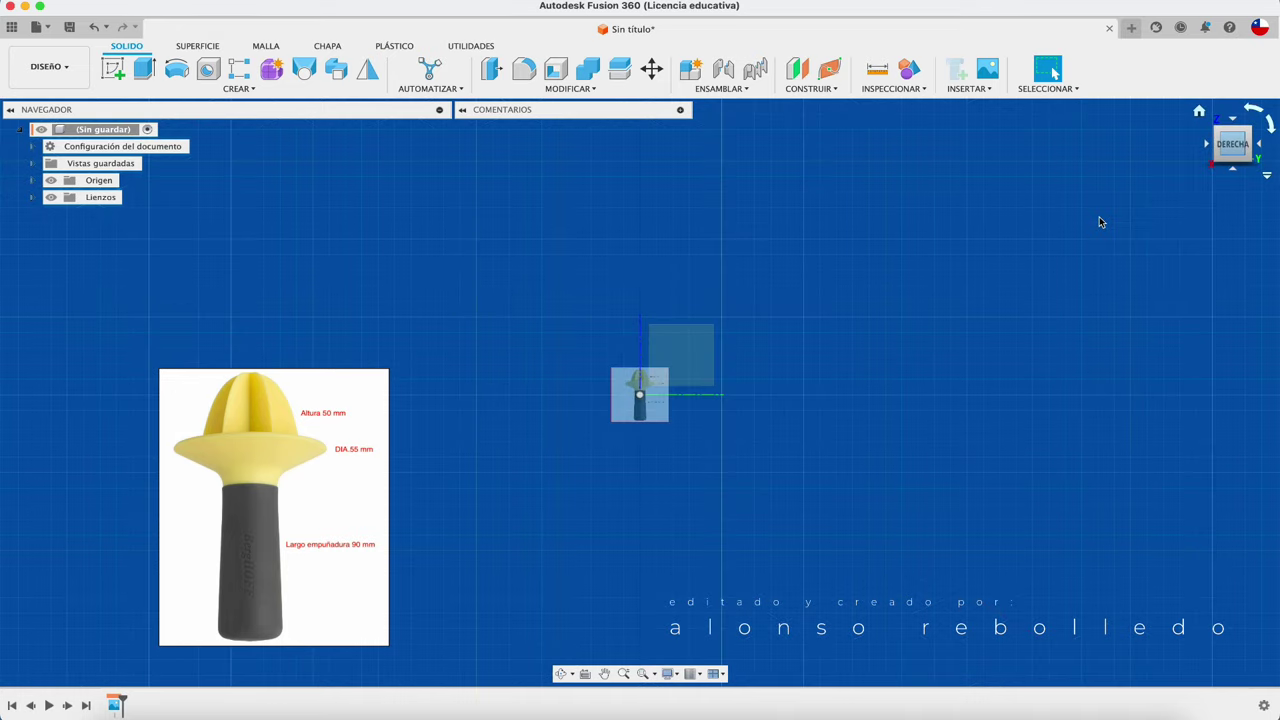
scroll(720, 337, "up", 3)
scroll(724, 338, "up", 2)
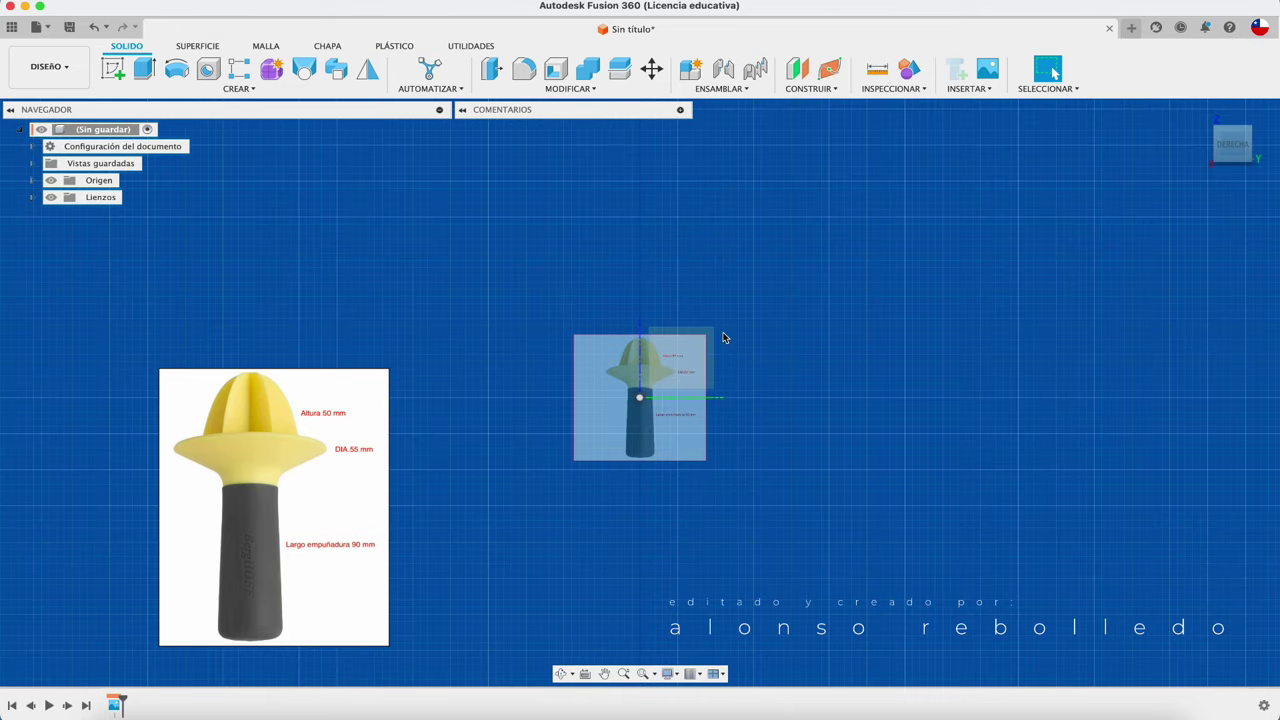
scroll(724, 338, "up", 3)
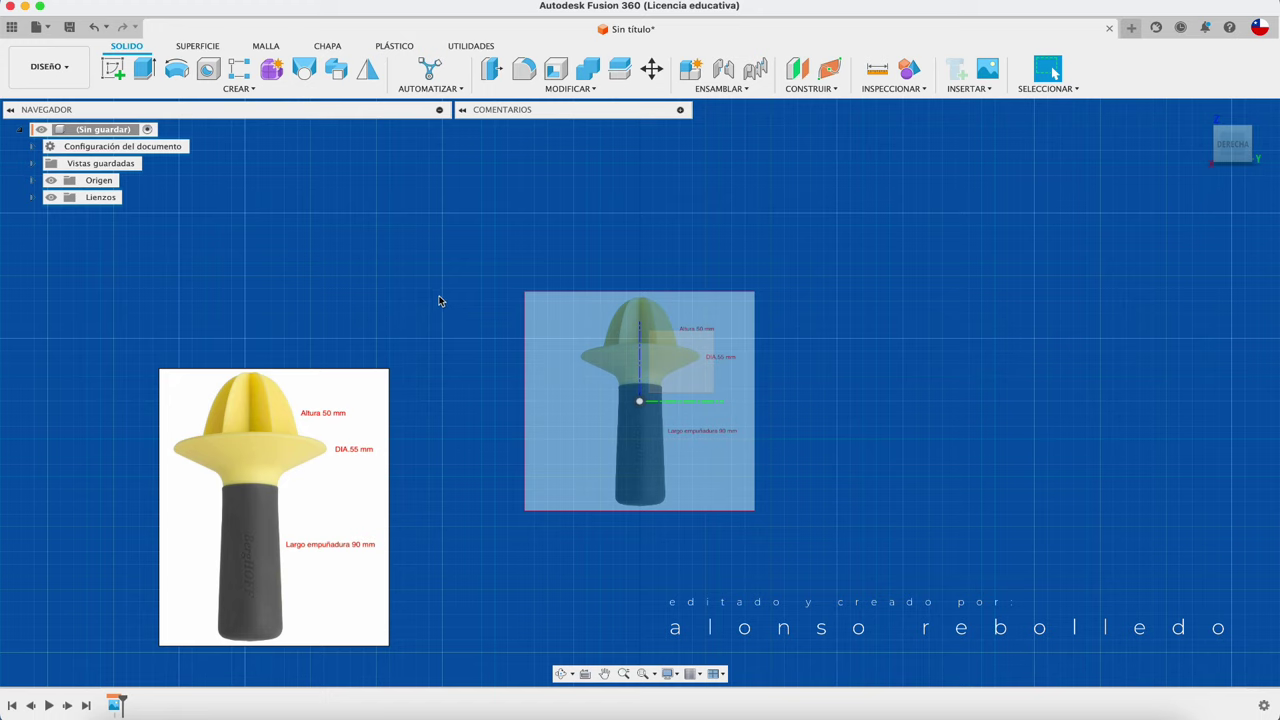
left_click(33, 197)
left_click(113, 216)
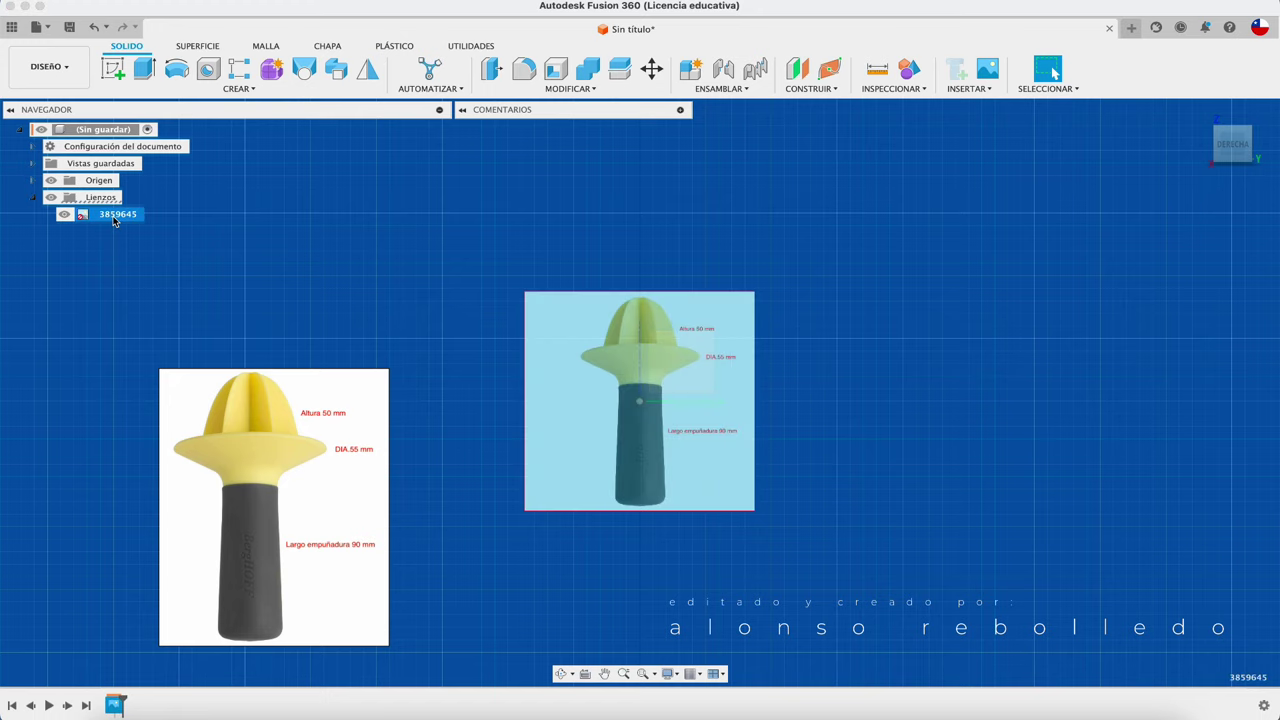
Calibrate the 3859645 canvas so the distance between the flange edges is 55 mm
right_click(113, 216)
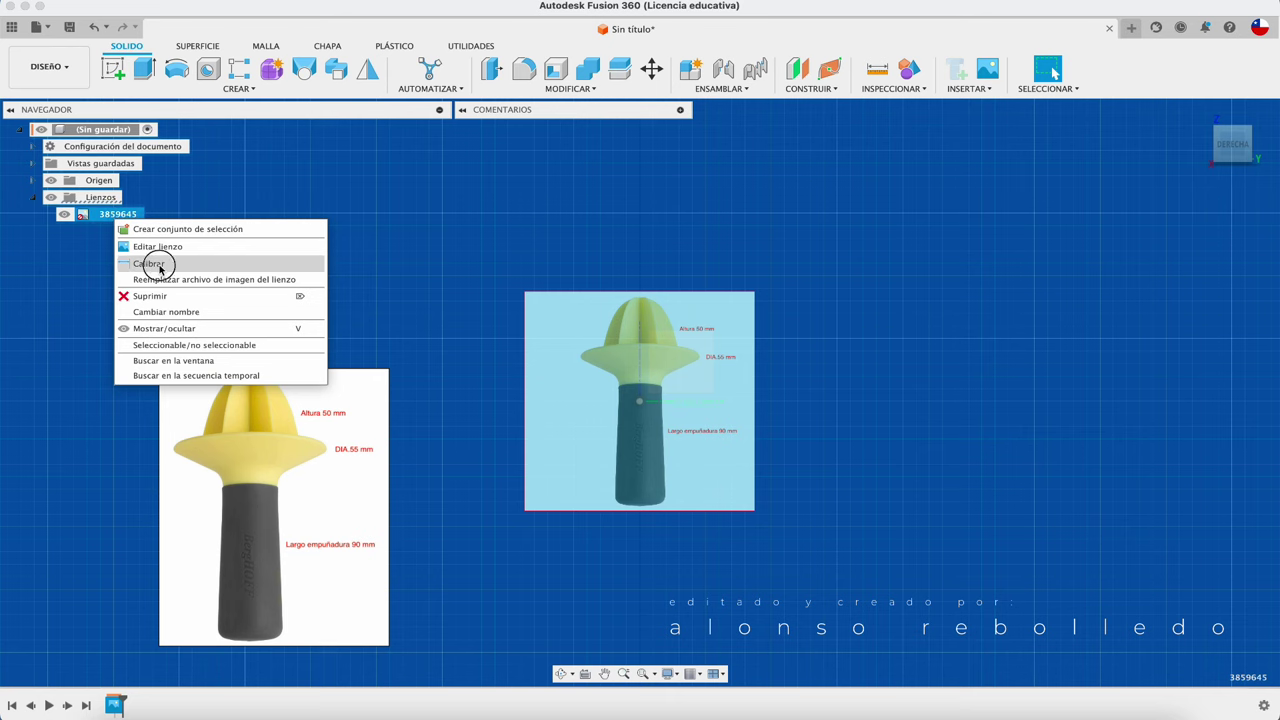
left_click(150, 247)
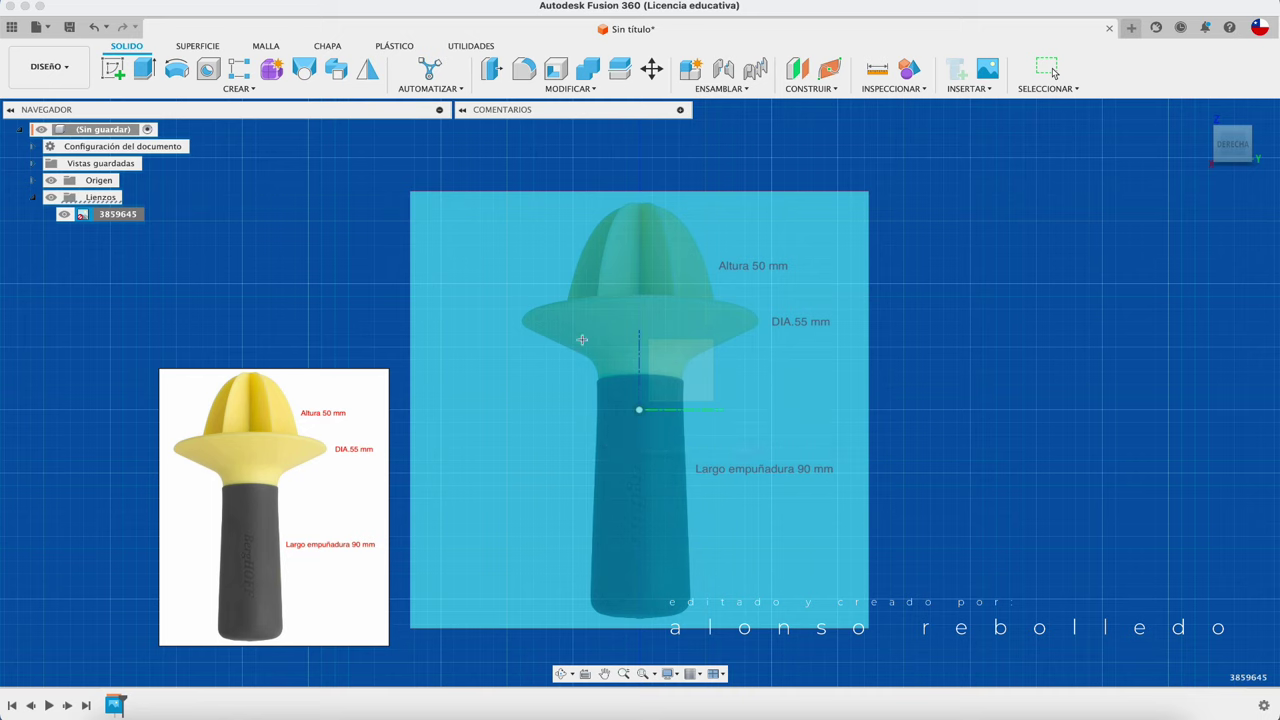
left_click(522, 318)
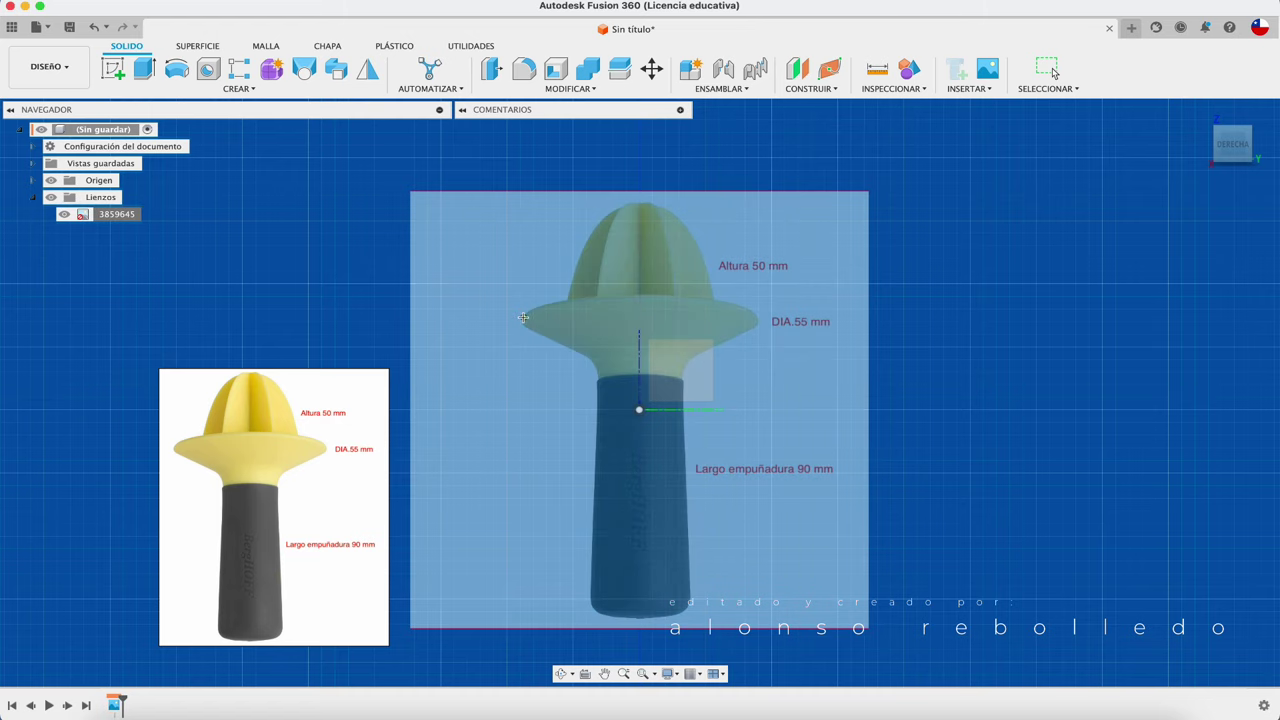
left_click(759, 321)
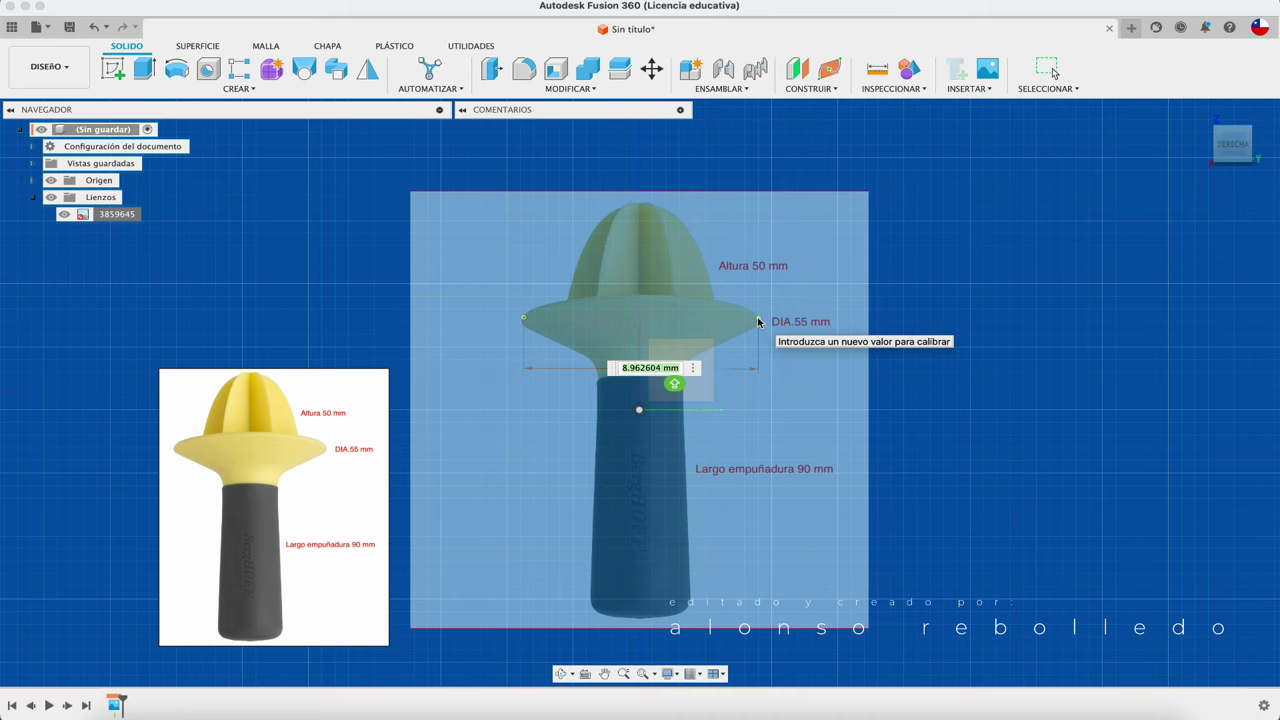
type("55")
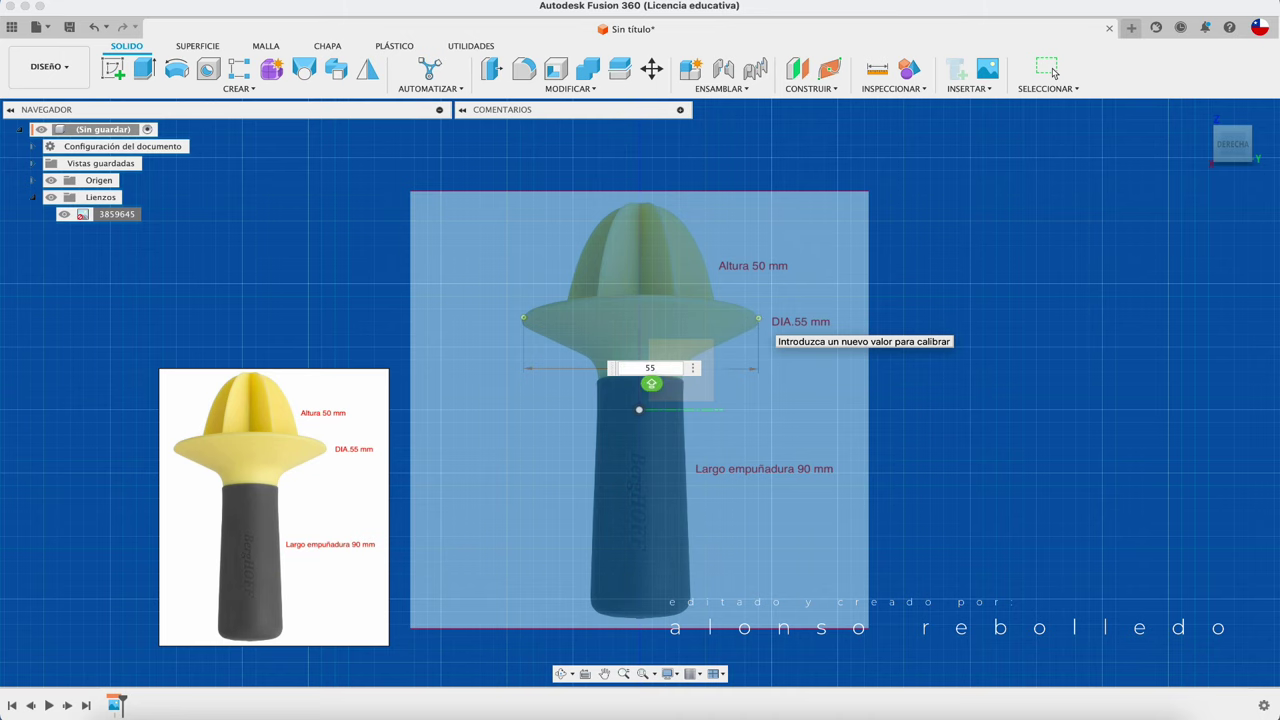
key("Return")
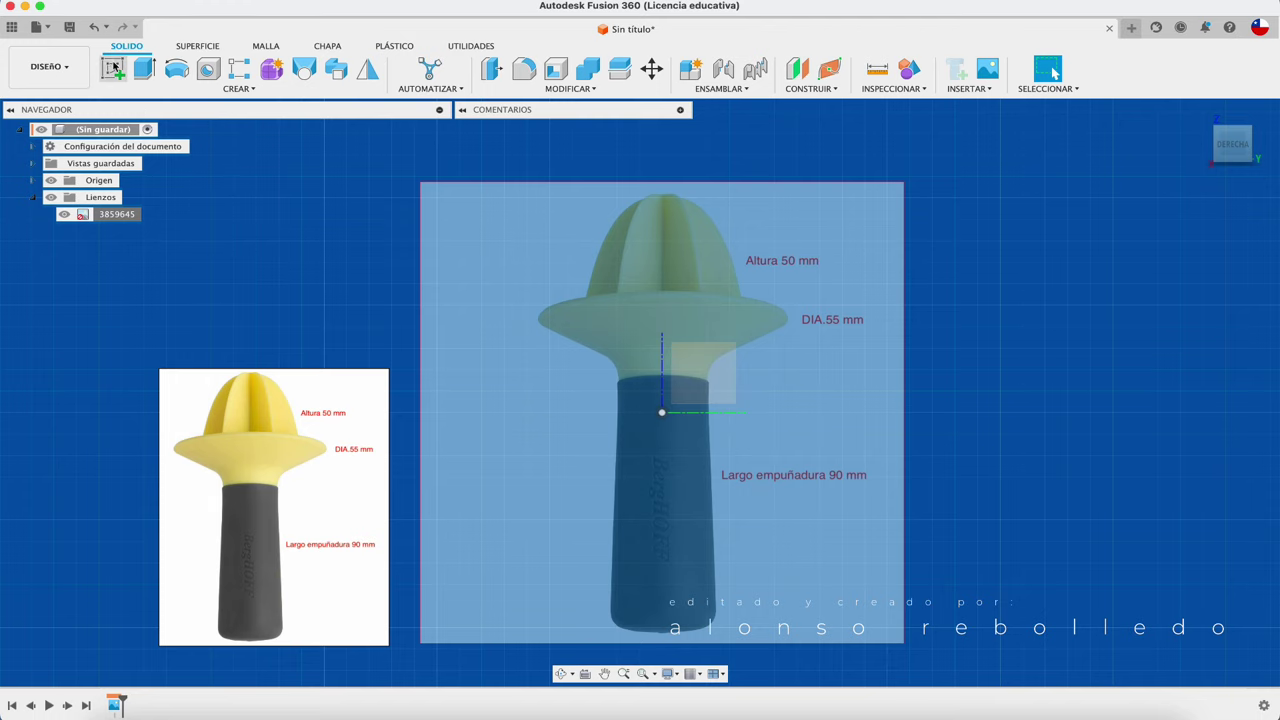
Save the design as EXPRIMDOR in the PLASTICO y OTROS MATERIALES project
left_click(69, 27)
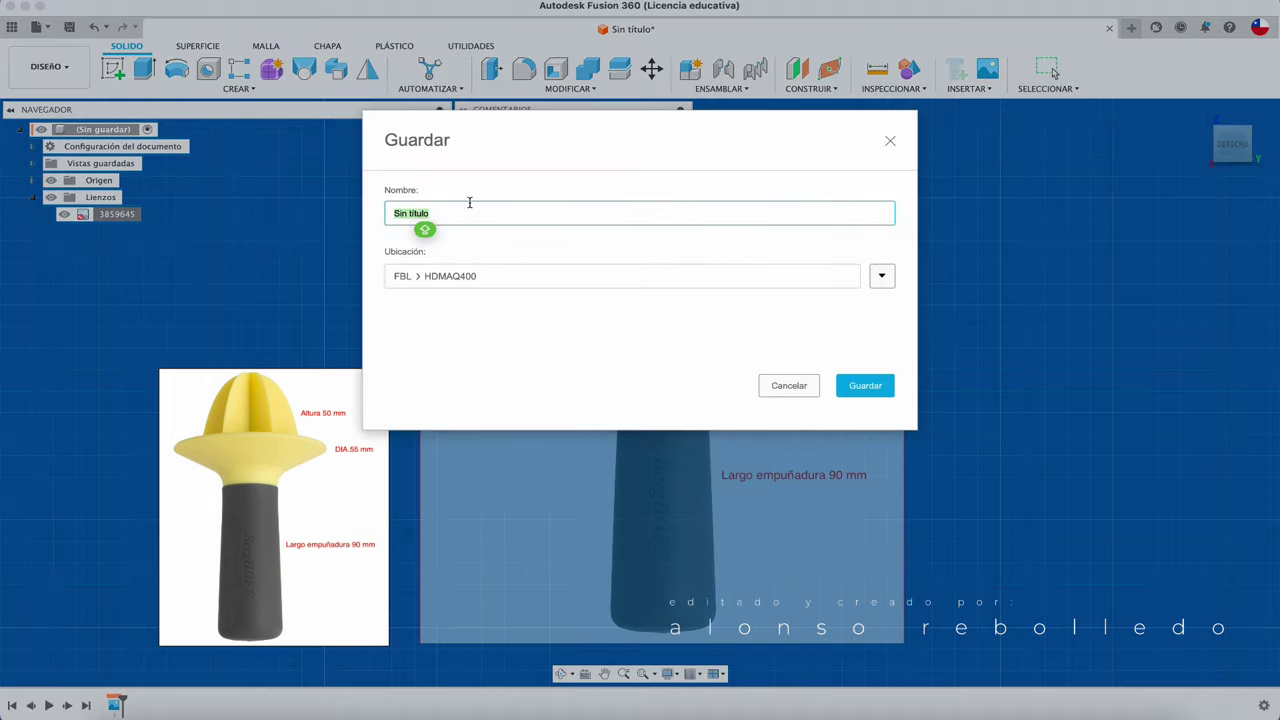
type("EXPR")
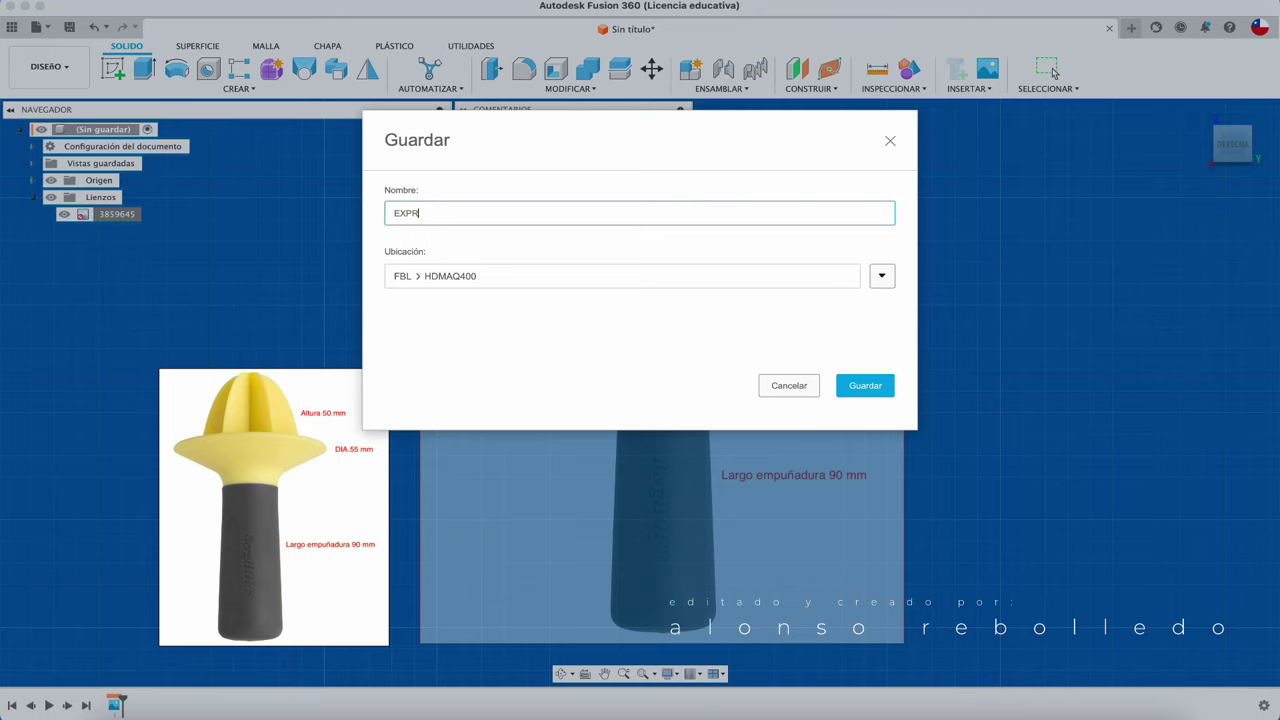
type("IMDOR")
left_click(886, 274)
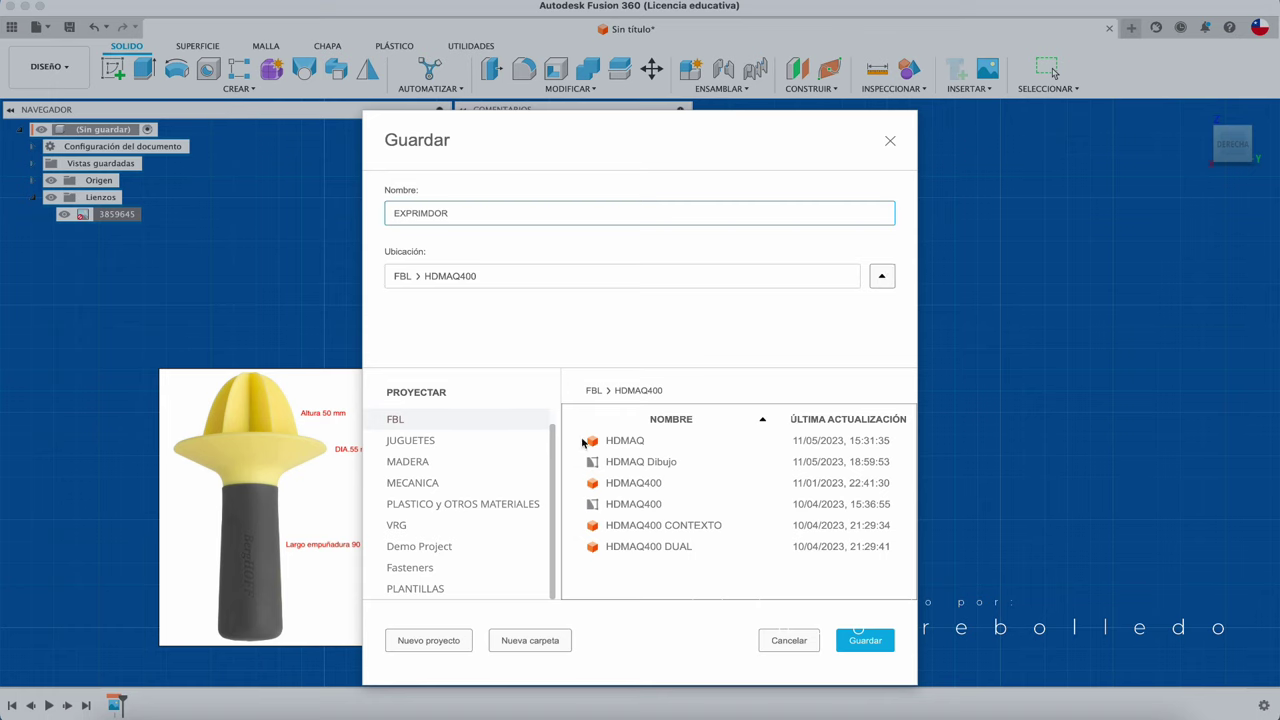
left_click(463, 505)
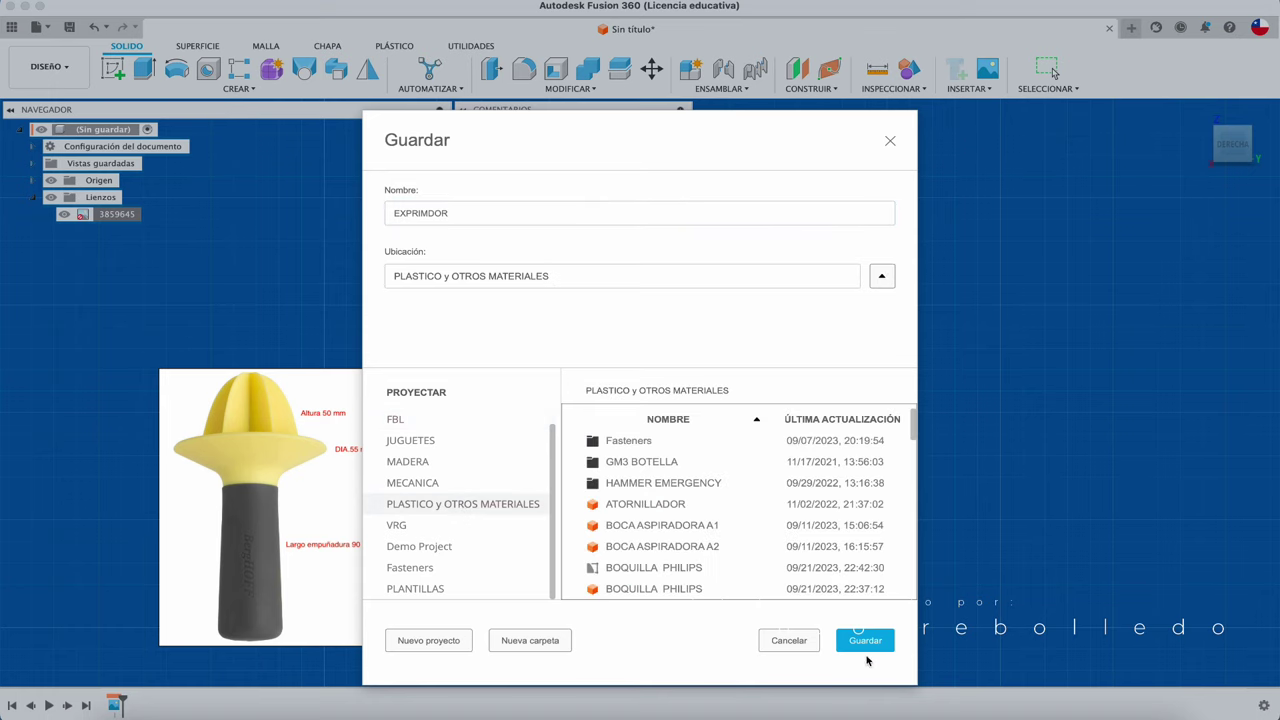
left_click(868, 644)
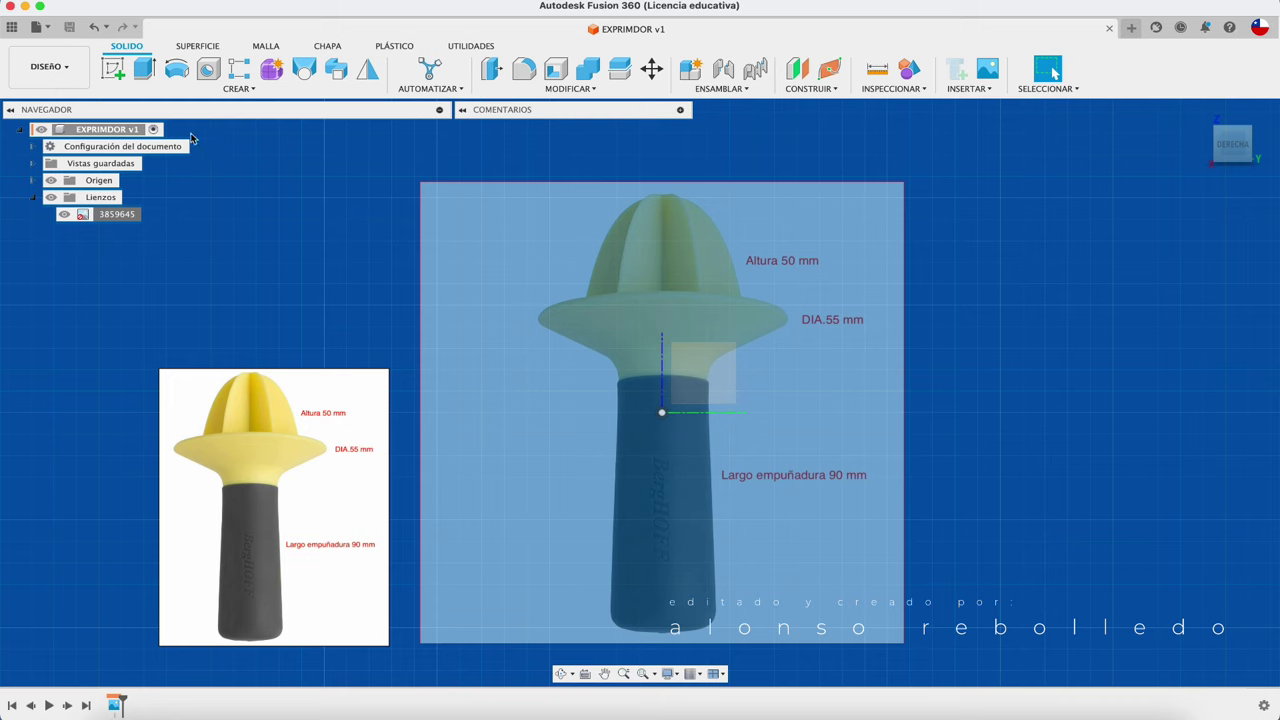
Start a sketch on an origin plane and draw a 55 mm circle centred on the origin
left_click(115, 72)
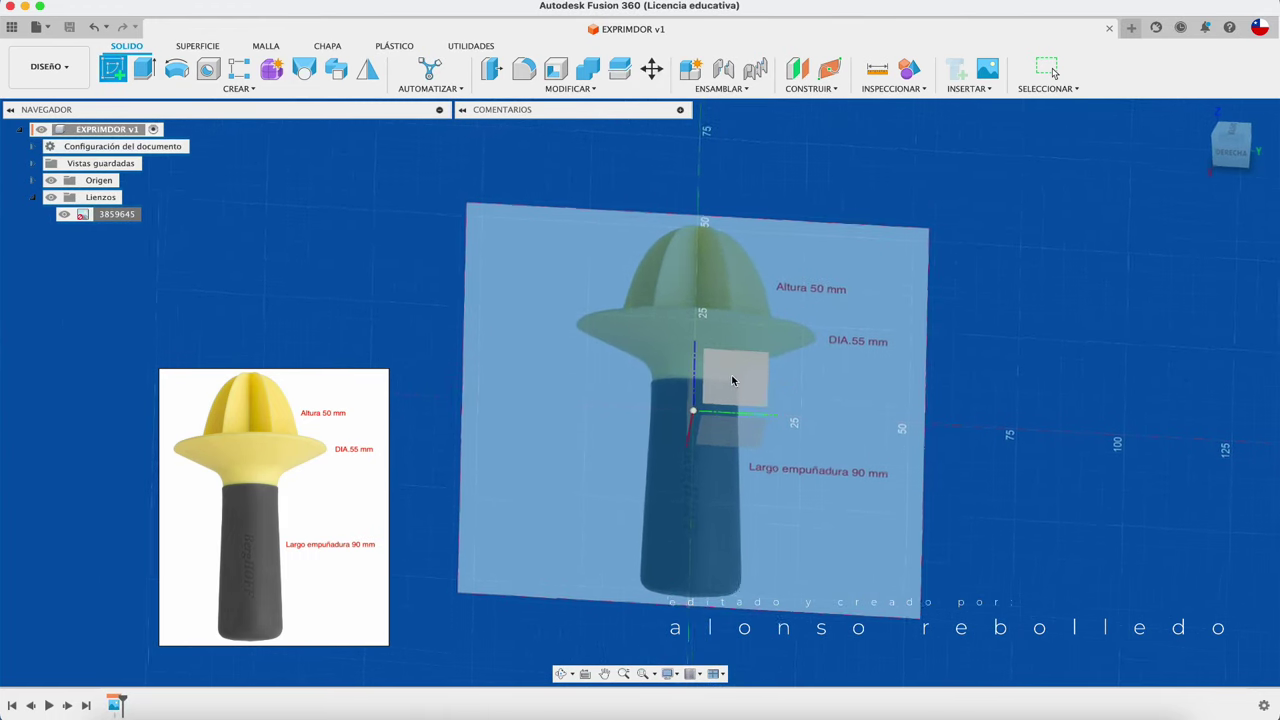
left_click(743, 393)
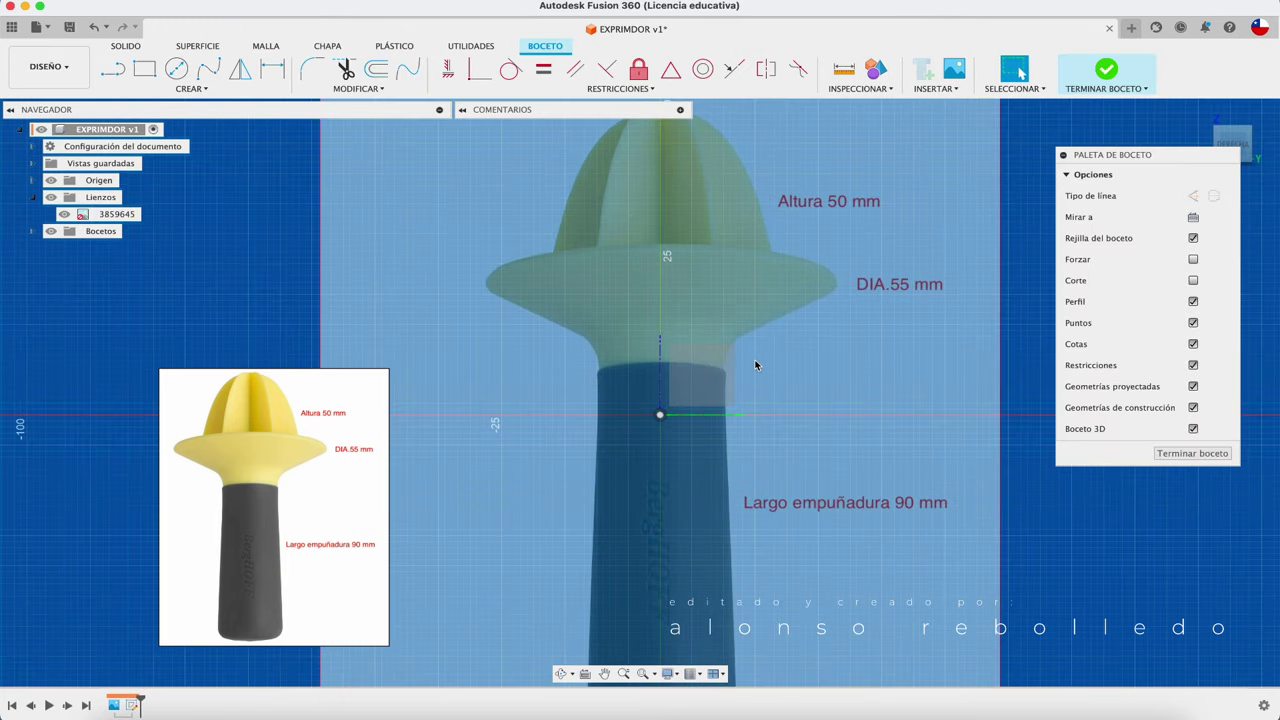
left_click(177, 69)
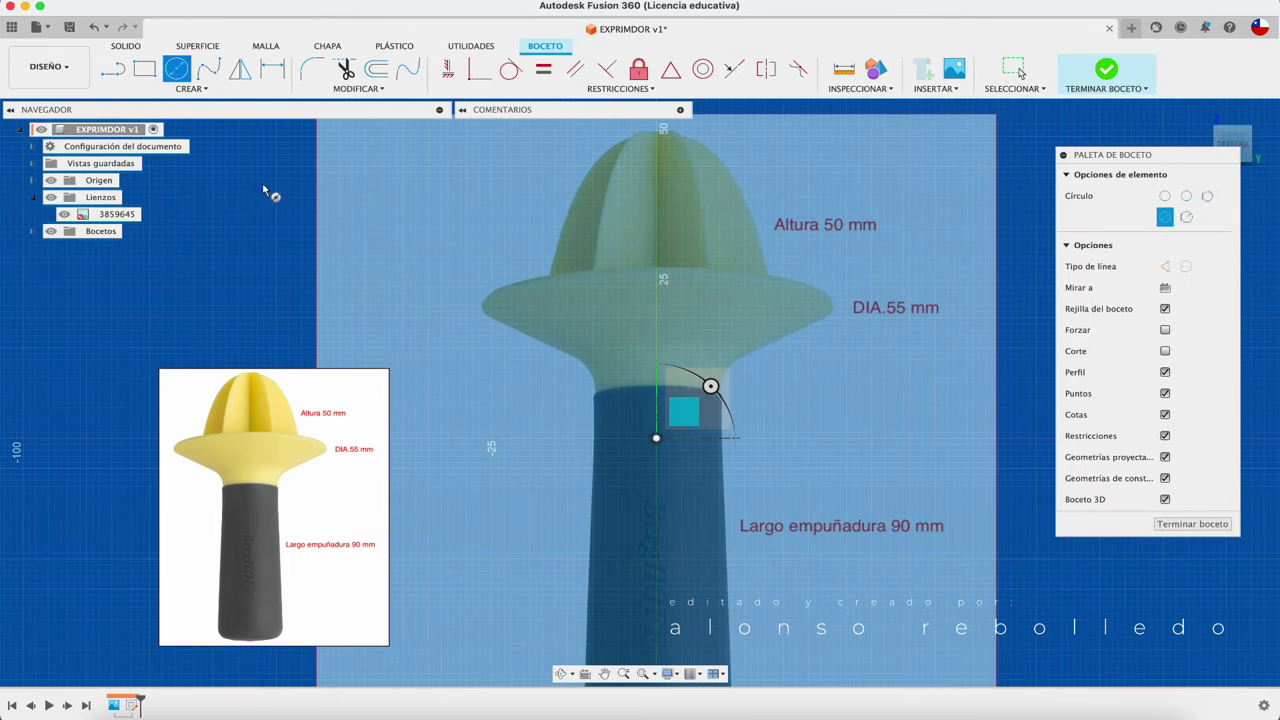
left_click(656, 438)
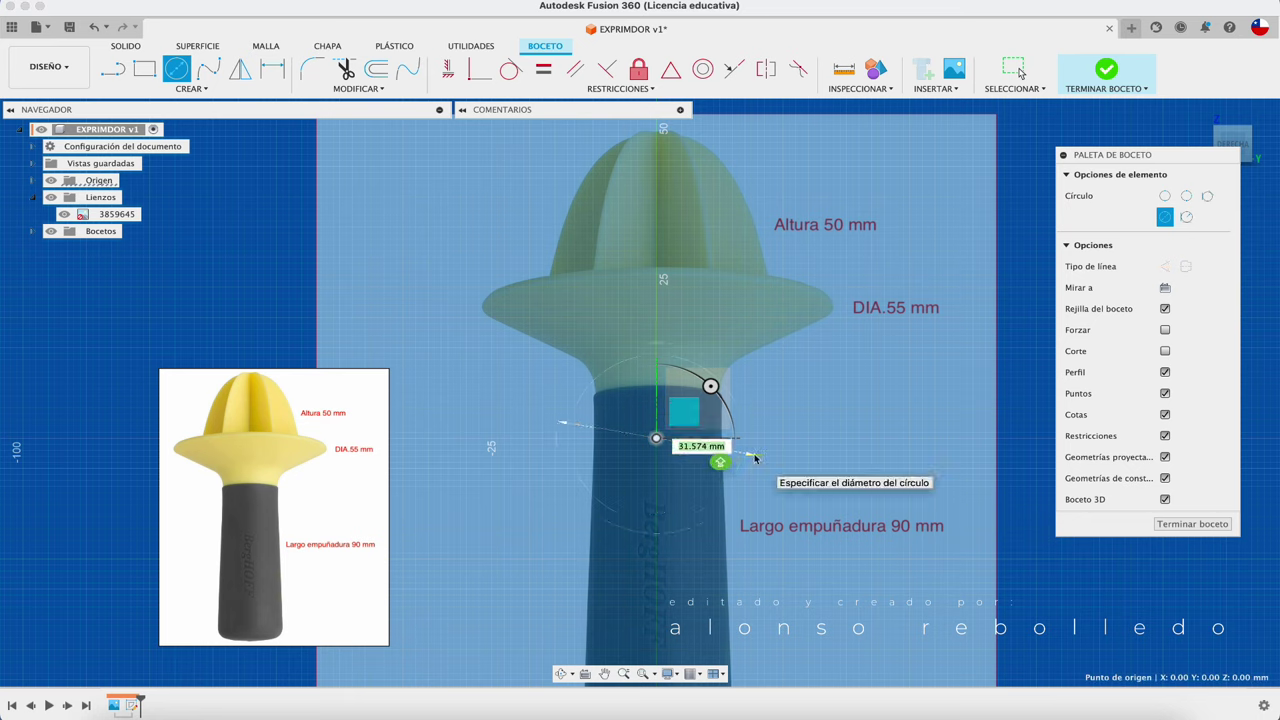
type("55")
key("Return")
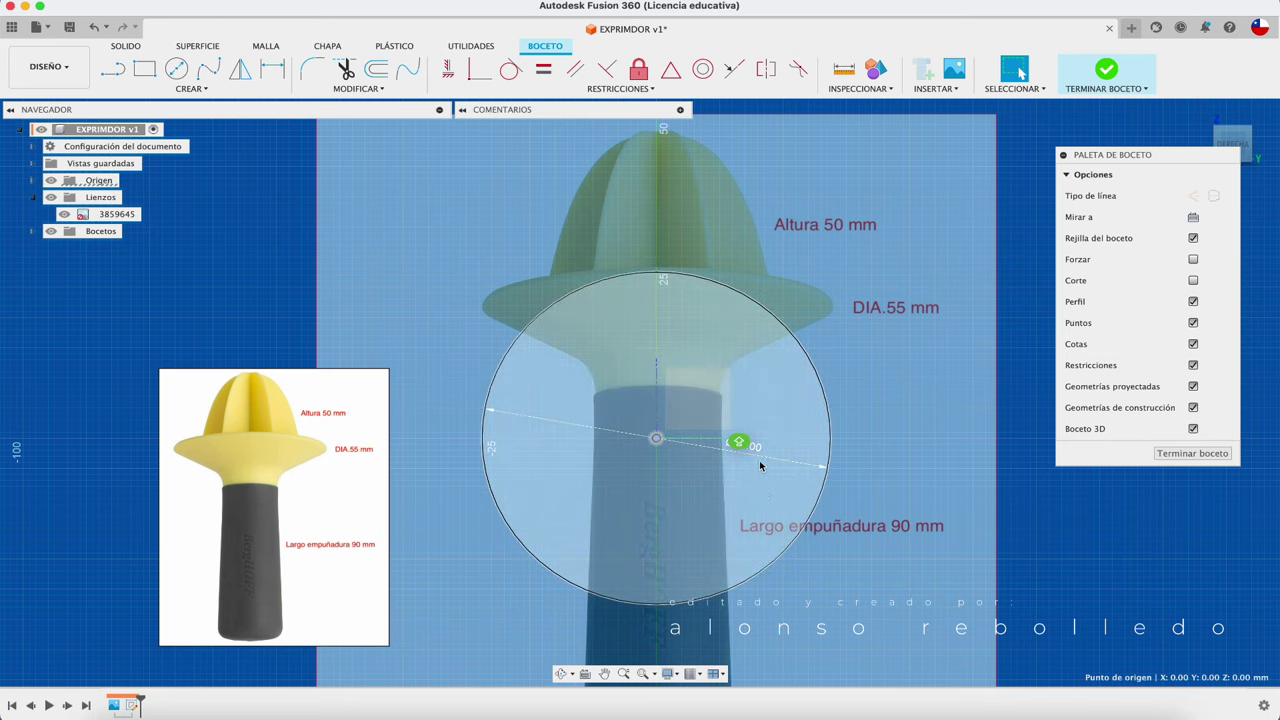
Change the circle's diameter to 50 mm and hide the juicer canvas
double_click(757, 451)
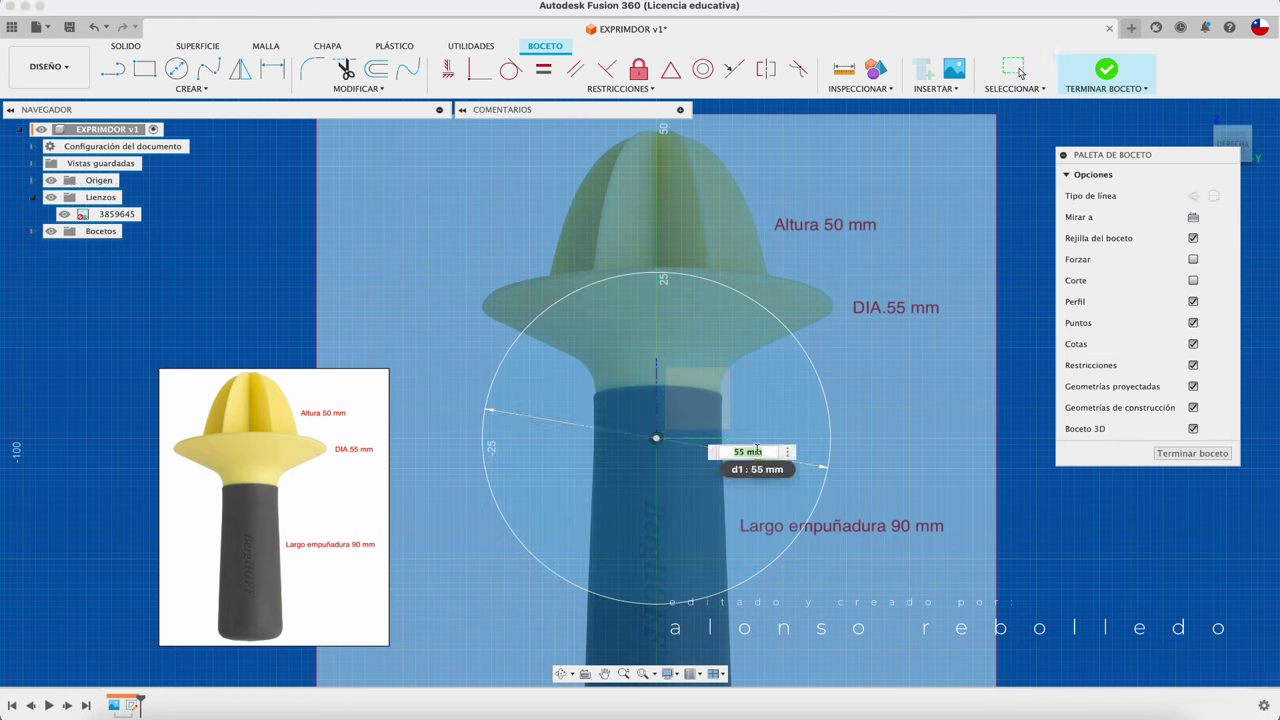
type("50")
key("Return")
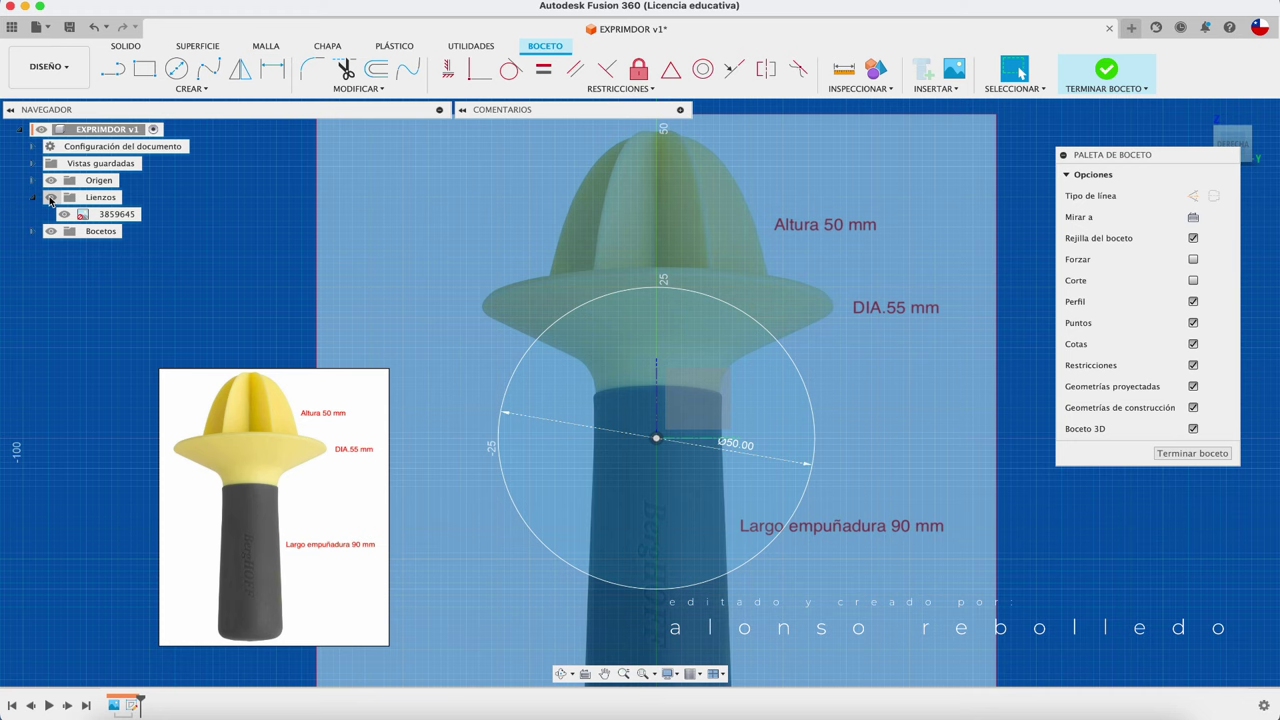
left_click(51, 200)
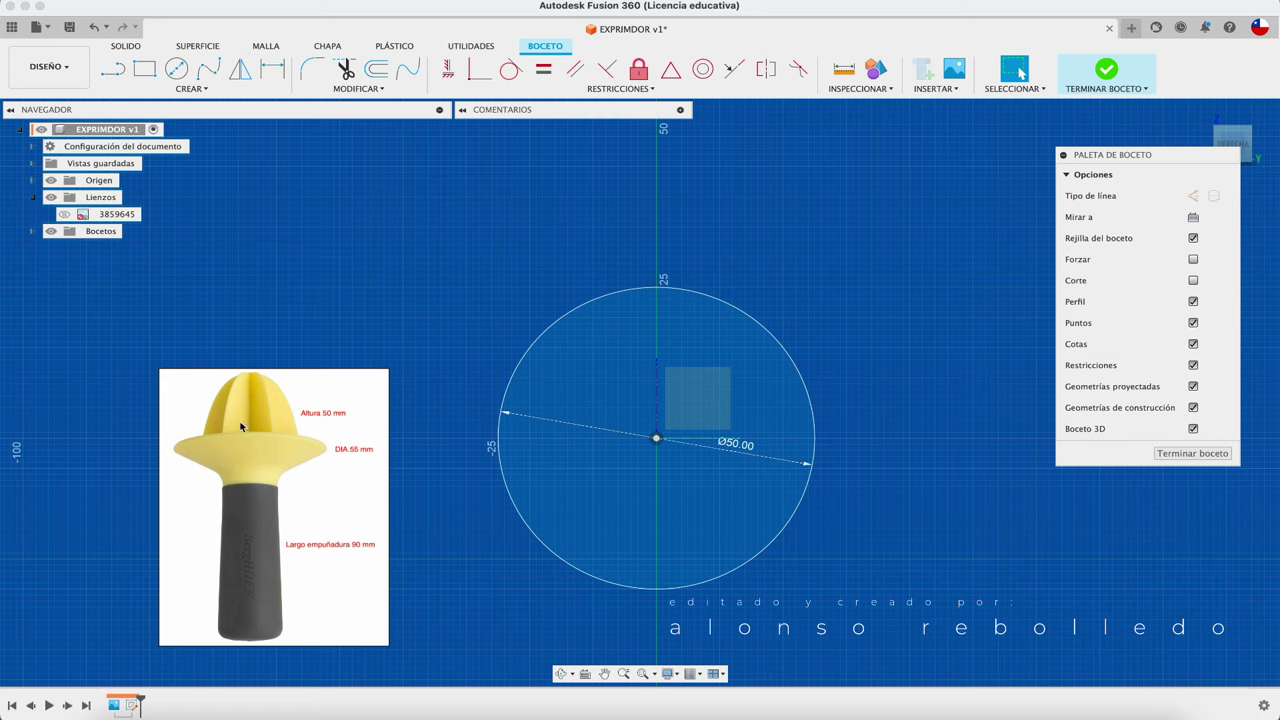
Draw a vertical line up from the origin and make it a centreline
left_click(113, 68)
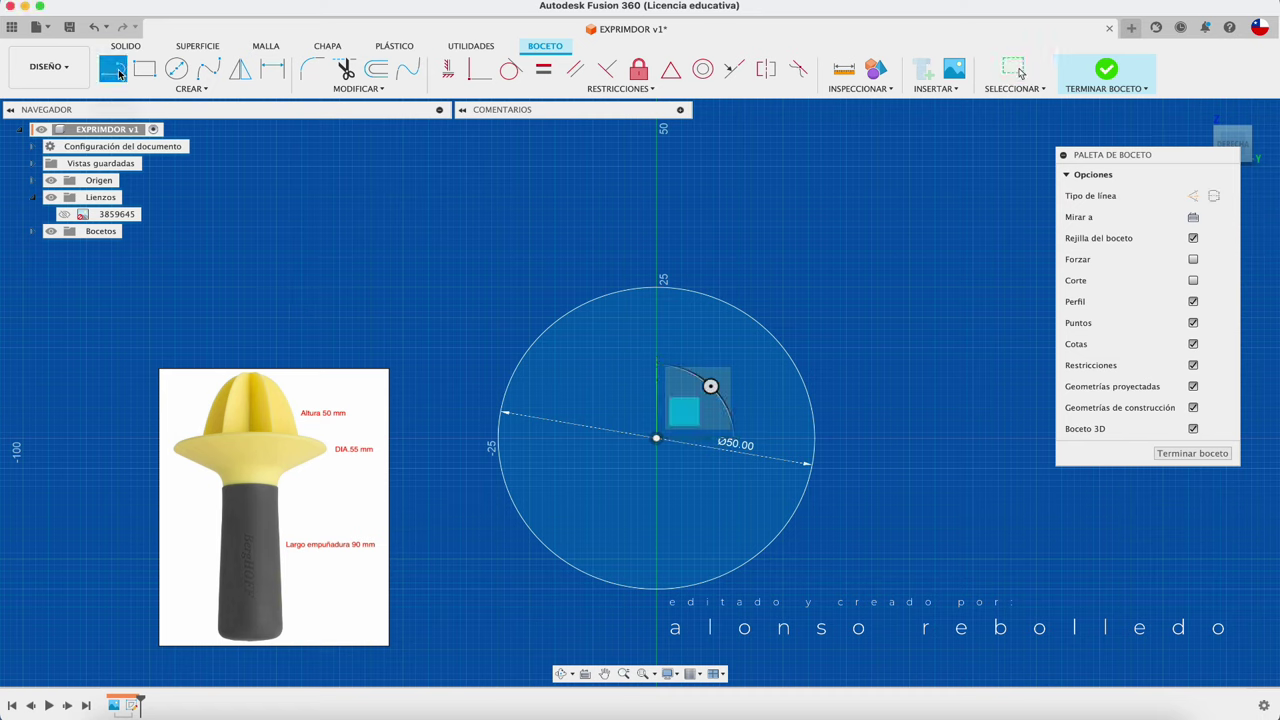
left_click(656, 216)
key("Escape")
left_click(657, 250)
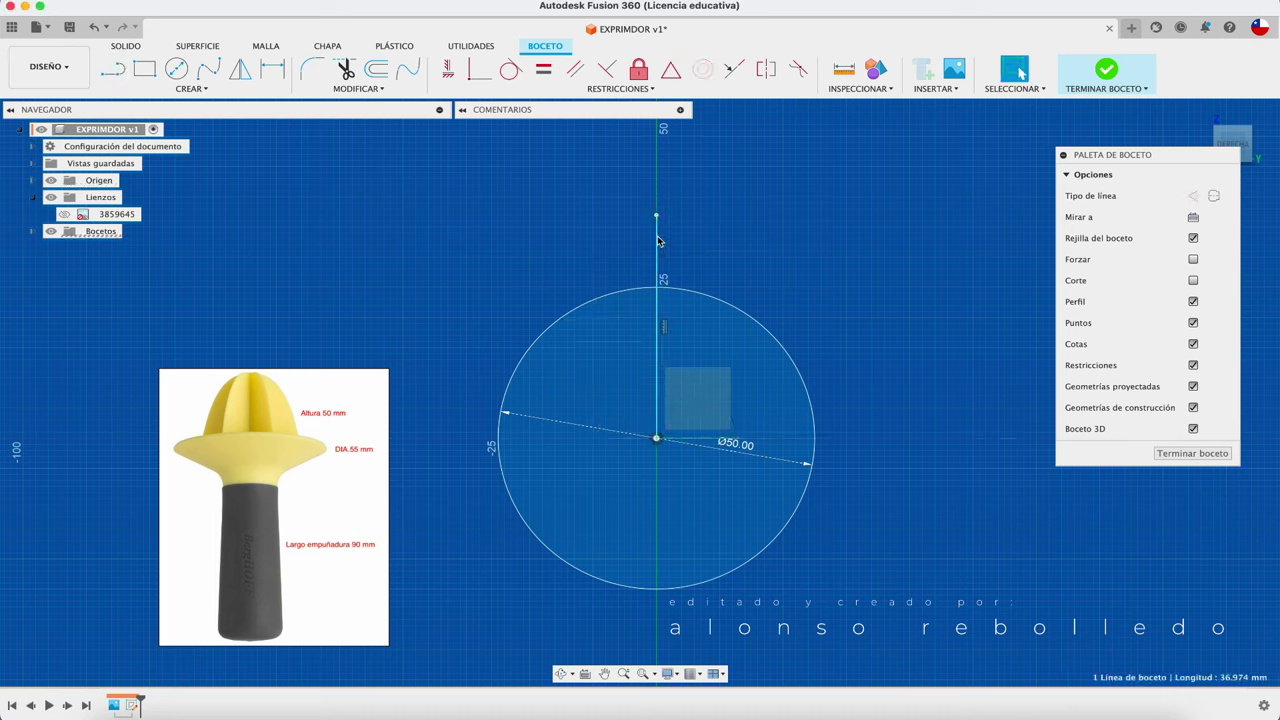
left_click(1214, 197)
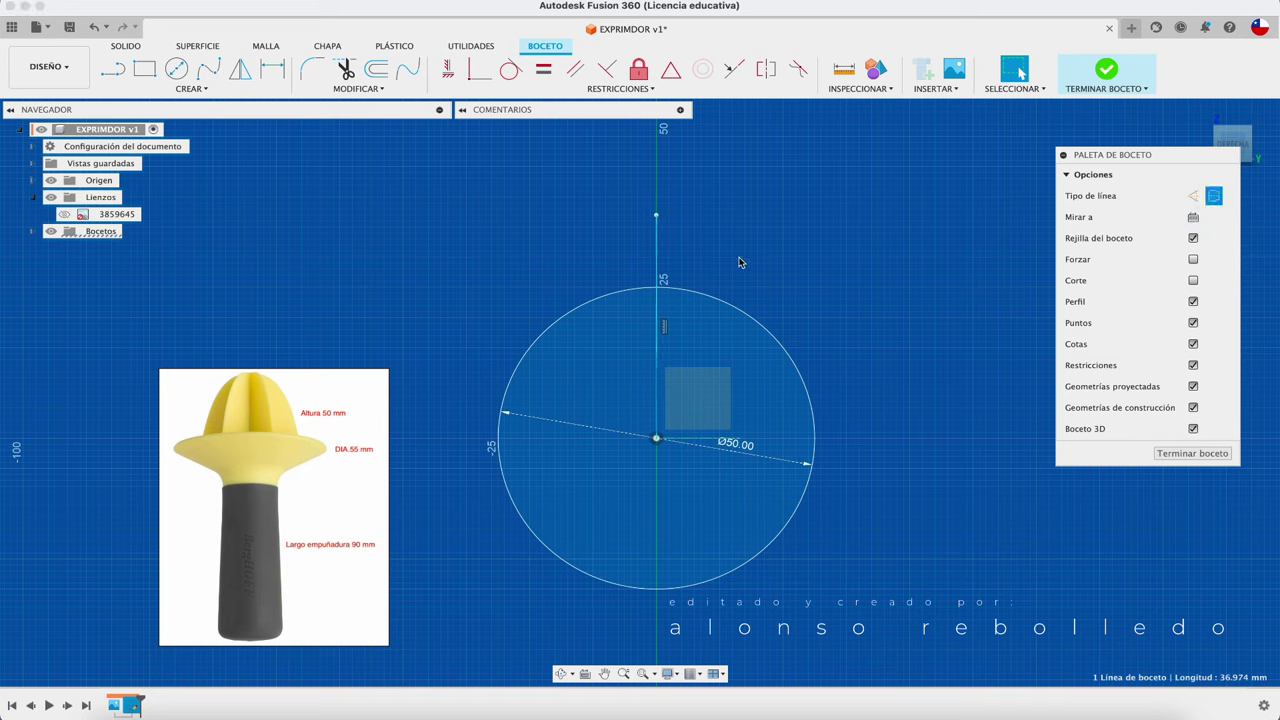
Draw a slanted line from the centreline up to the right and mirror it across the axis
left_click(114, 72)
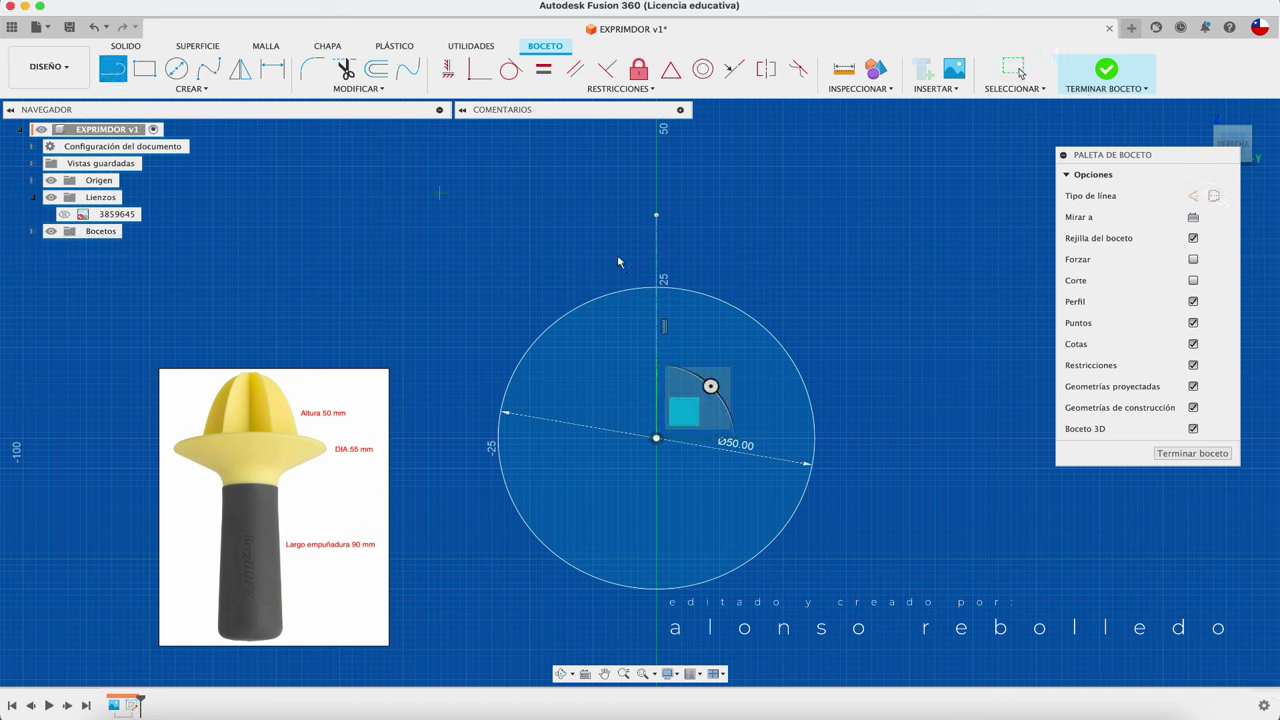
left_click(656, 341)
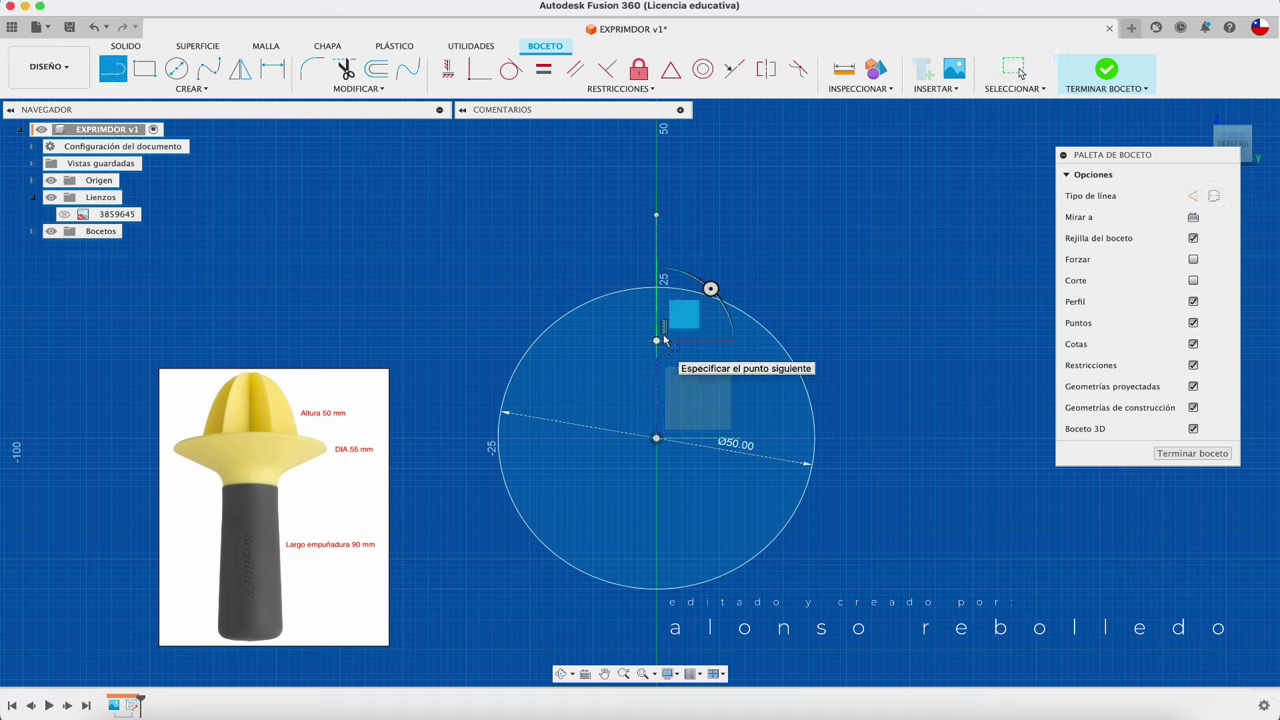
left_click(766, 277)
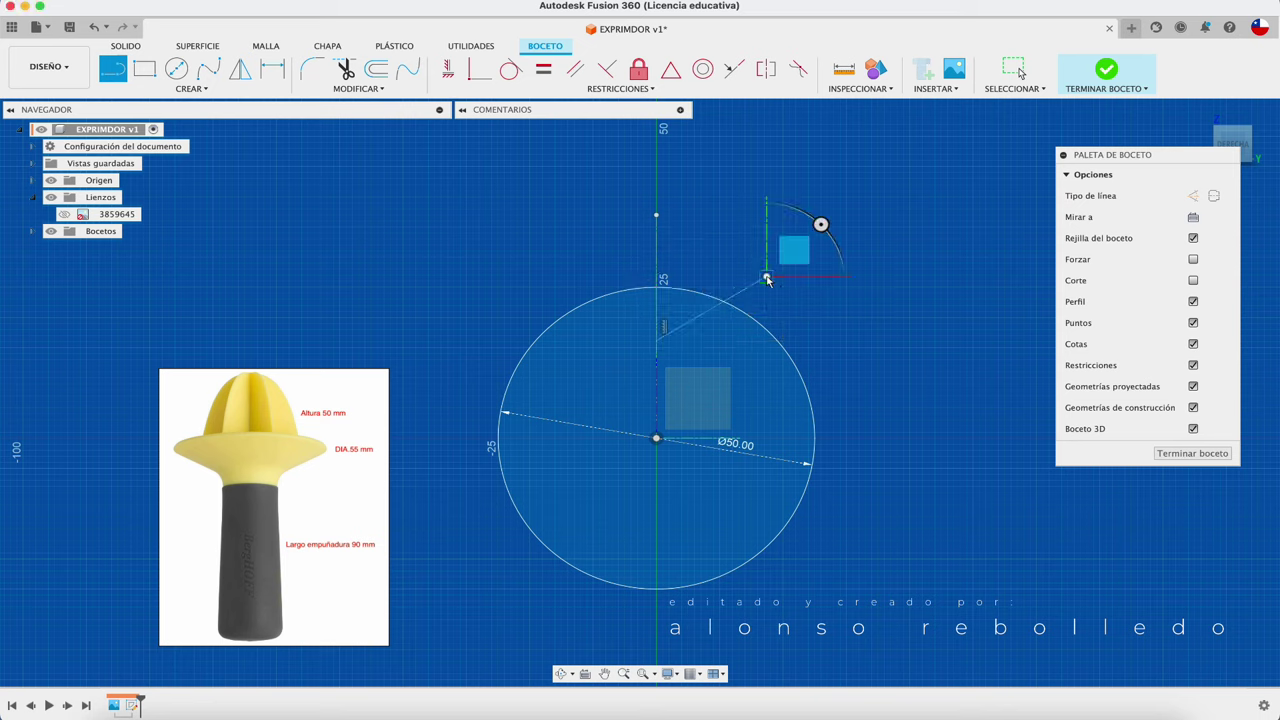
key("Escape")
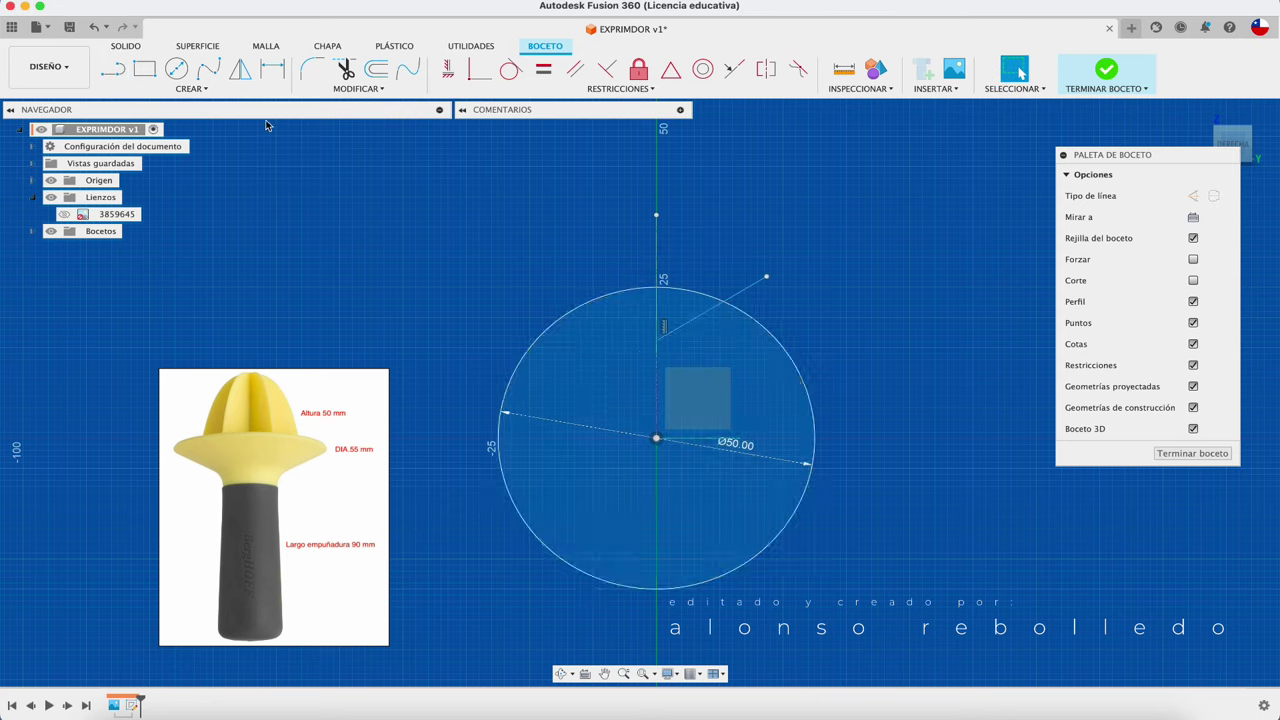
left_click(240, 70)
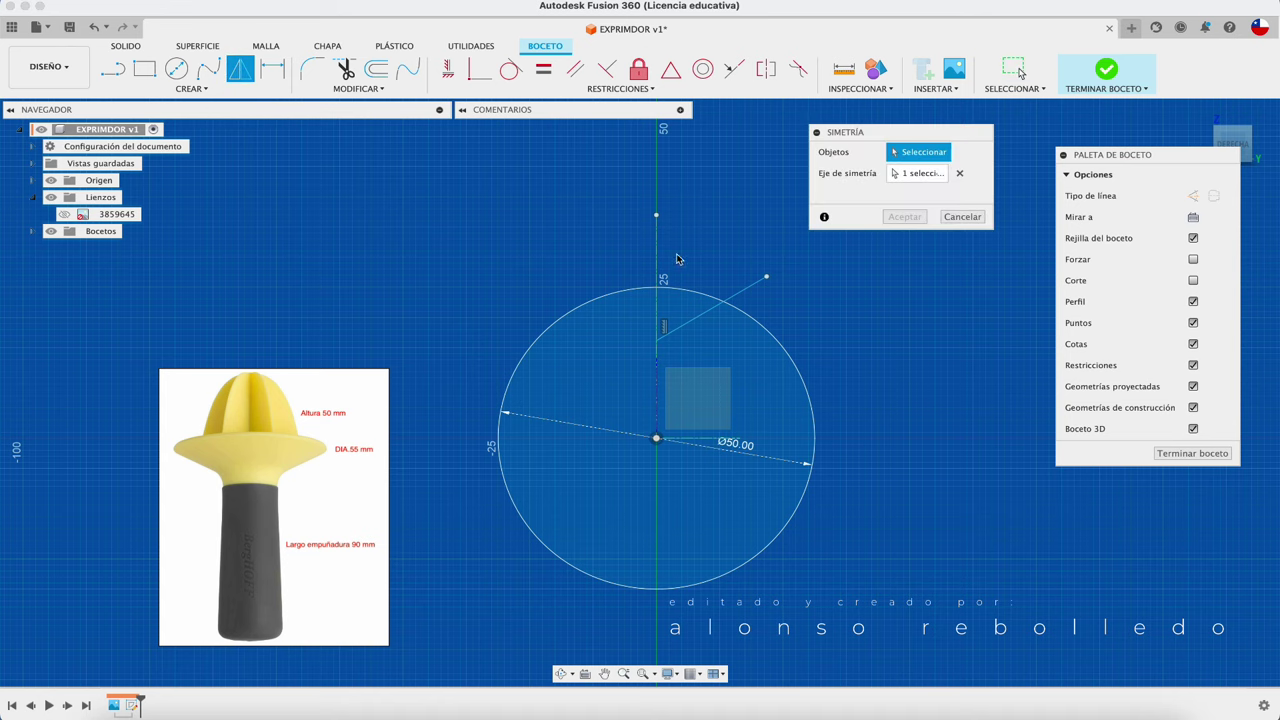
left_click(735, 300)
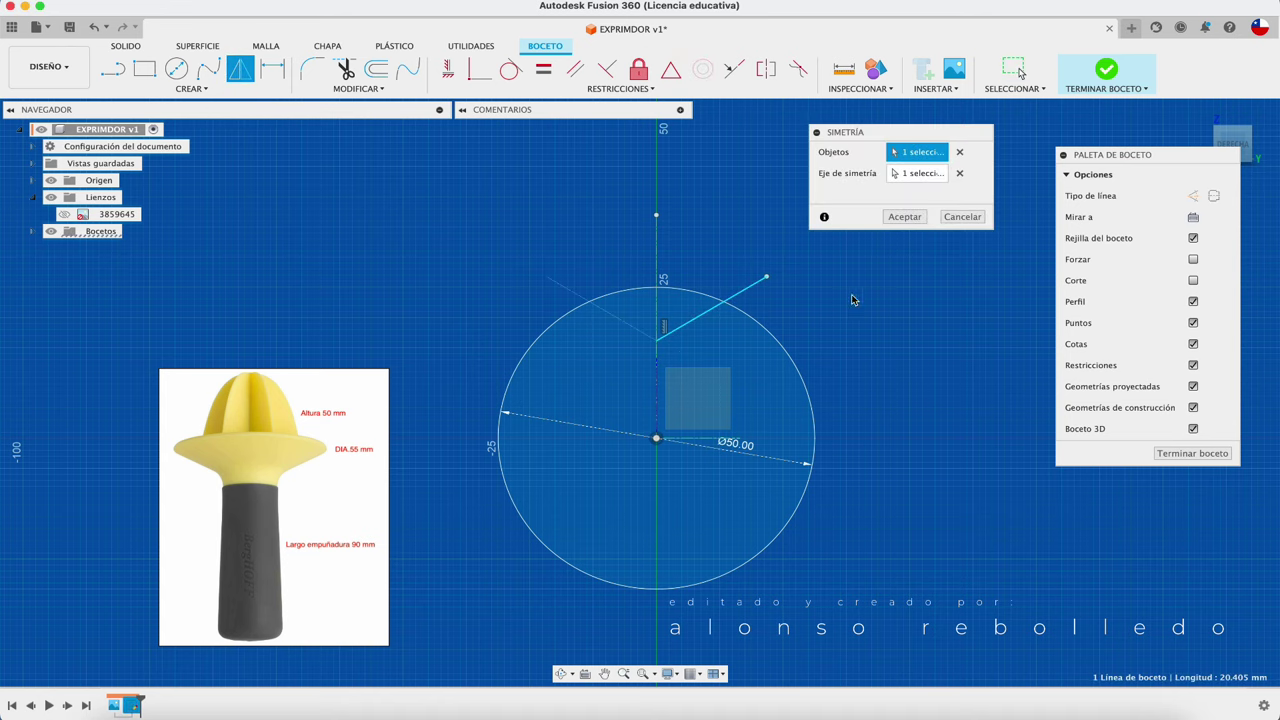
left_click(905, 217)
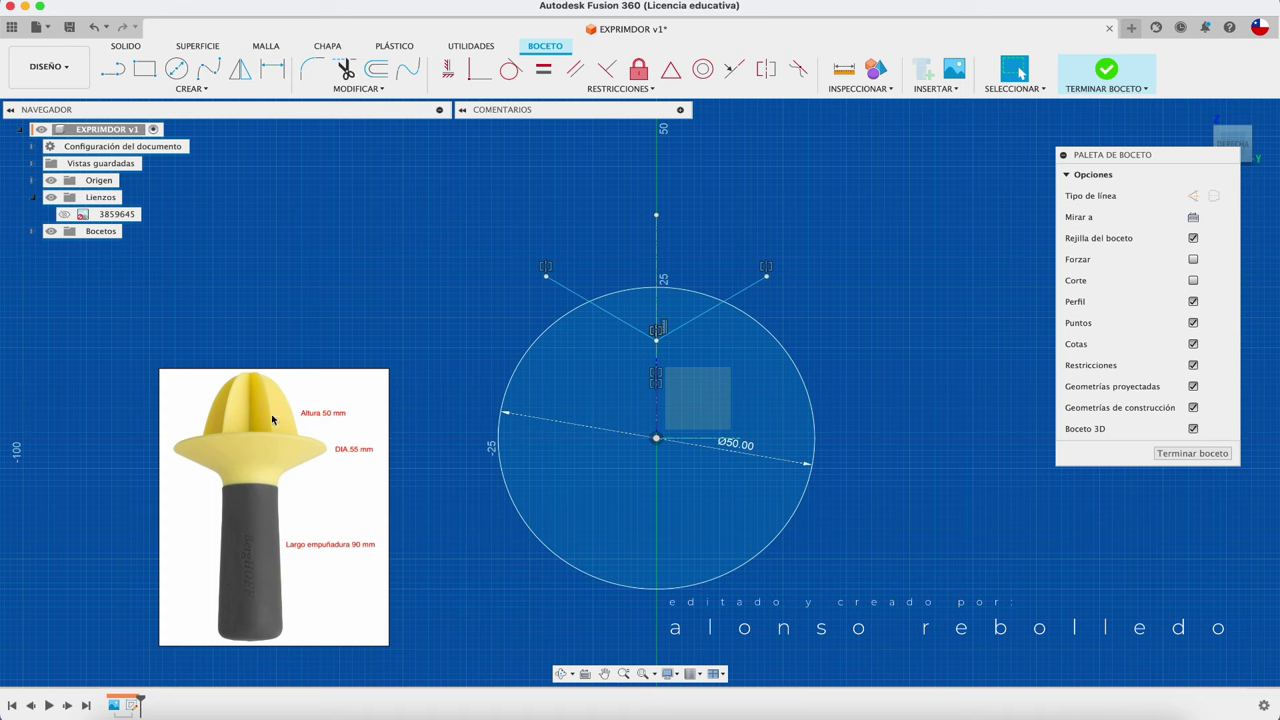
left_click(190, 88)
Circular-pattern both slanted lines 8 times around the origin, then delete the Ø50 circle
left_click(142, 283)
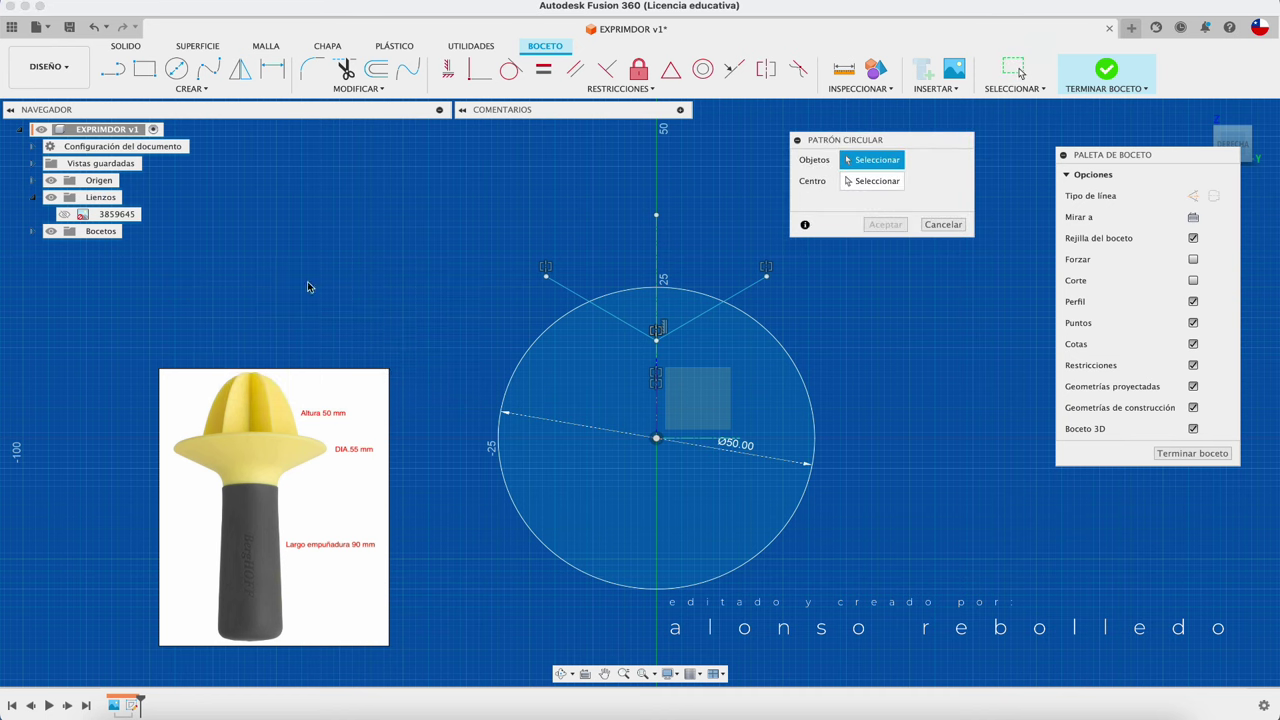
left_click(695, 323)
left_click(605, 311)
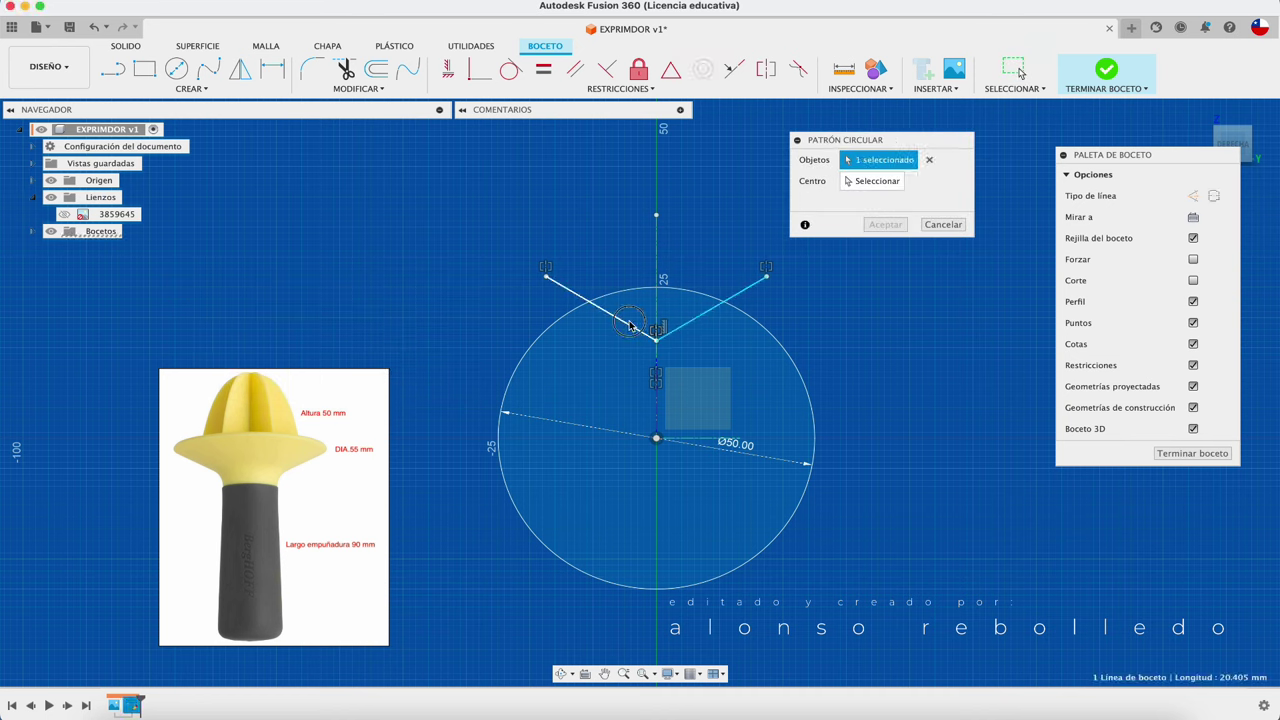
left_click(875, 182)
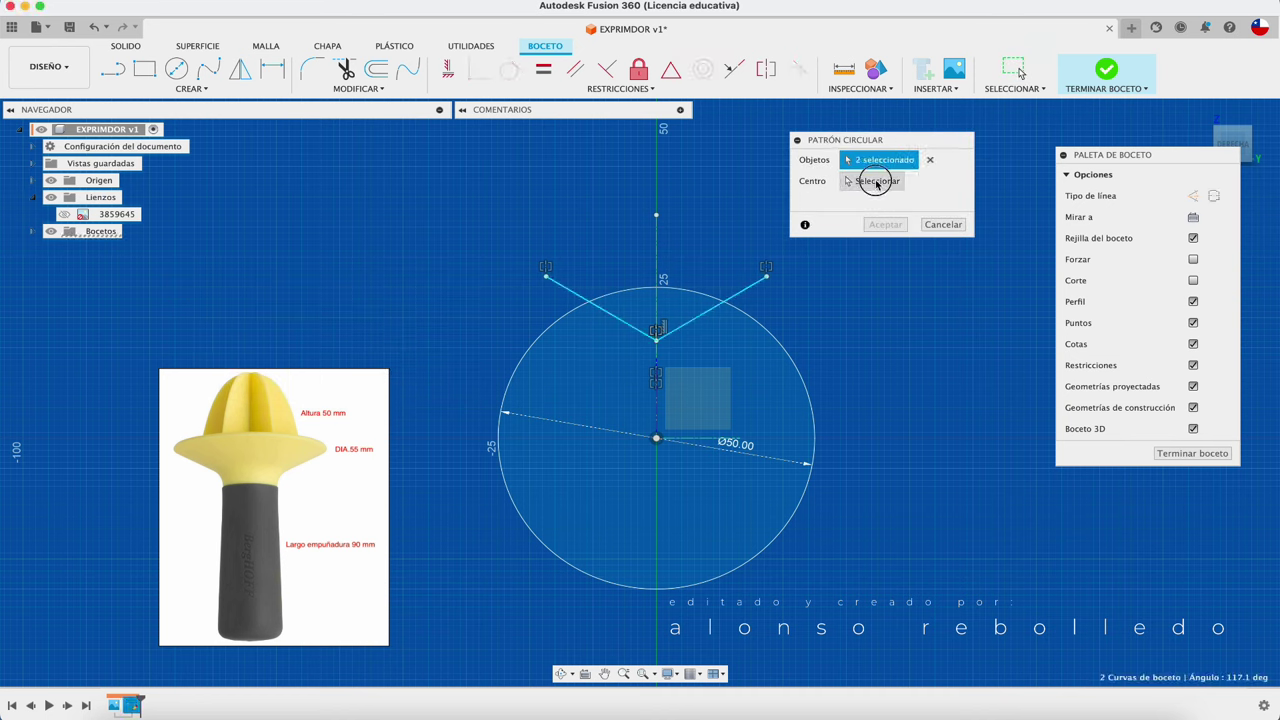
left_click(656, 439)
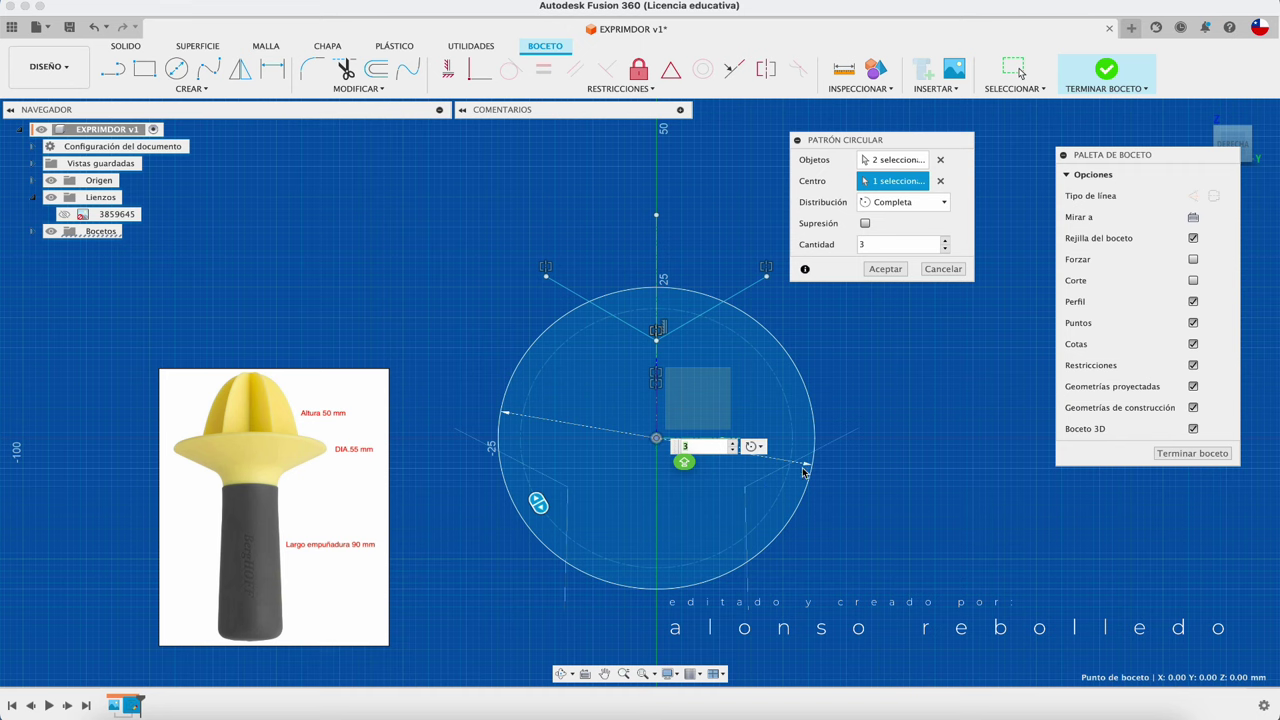
type("6")
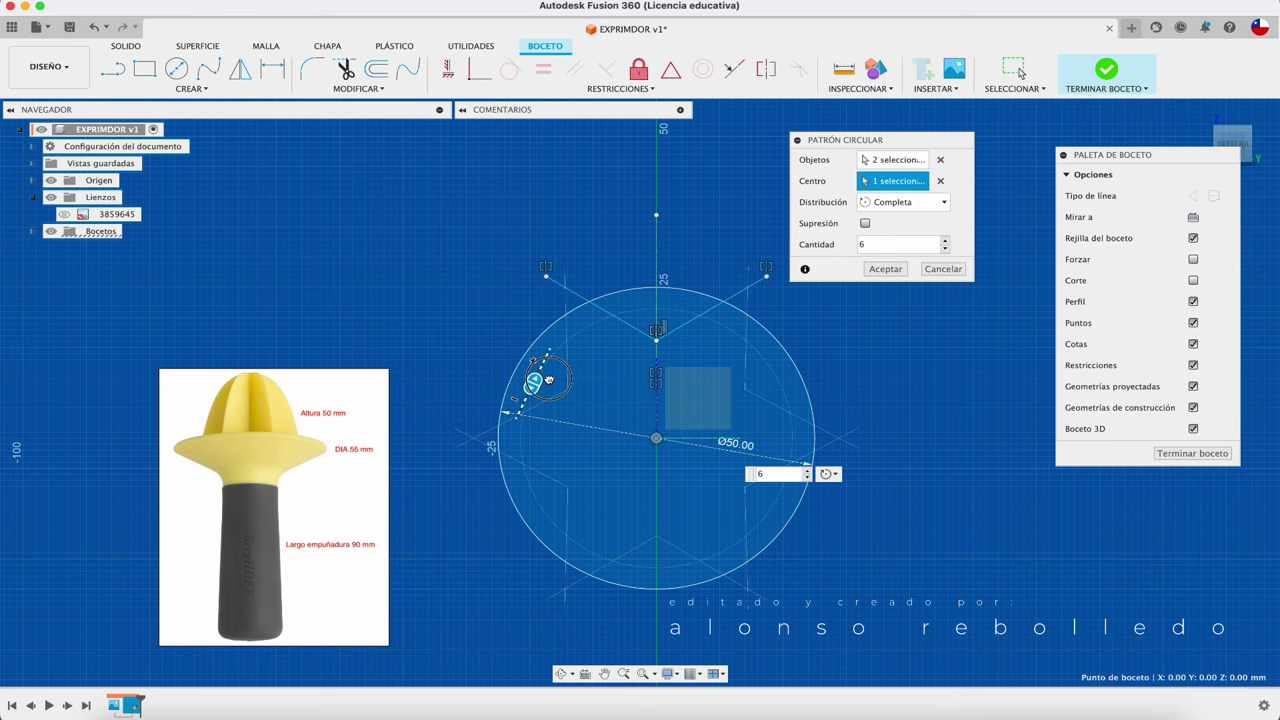
left_click_drag(548, 379, 569, 349)
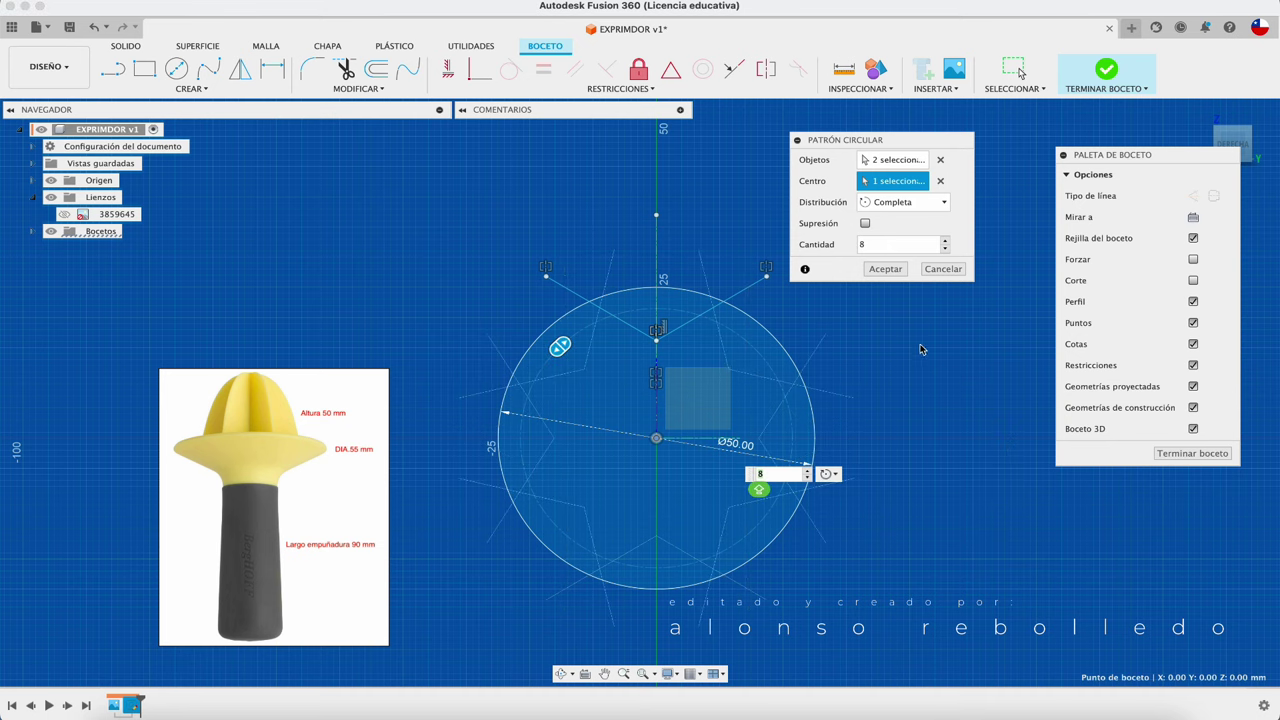
left_click(885, 269)
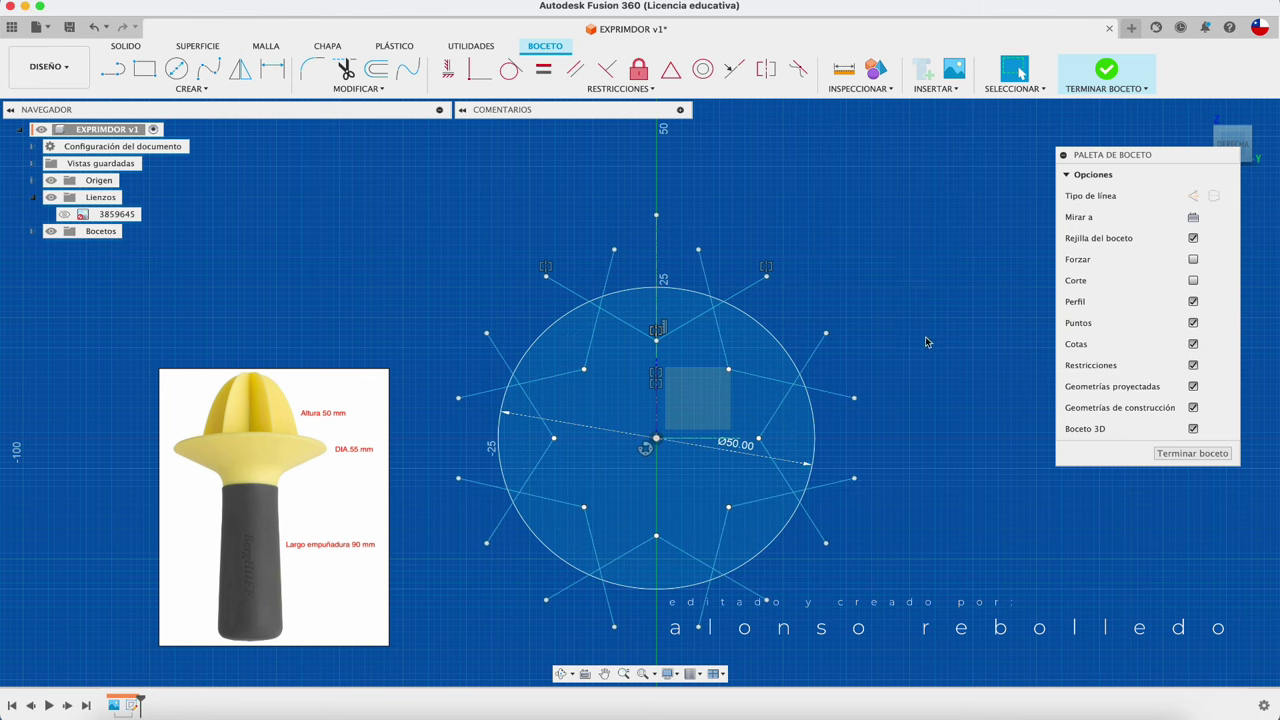
left_click(770, 332)
key("Delete")
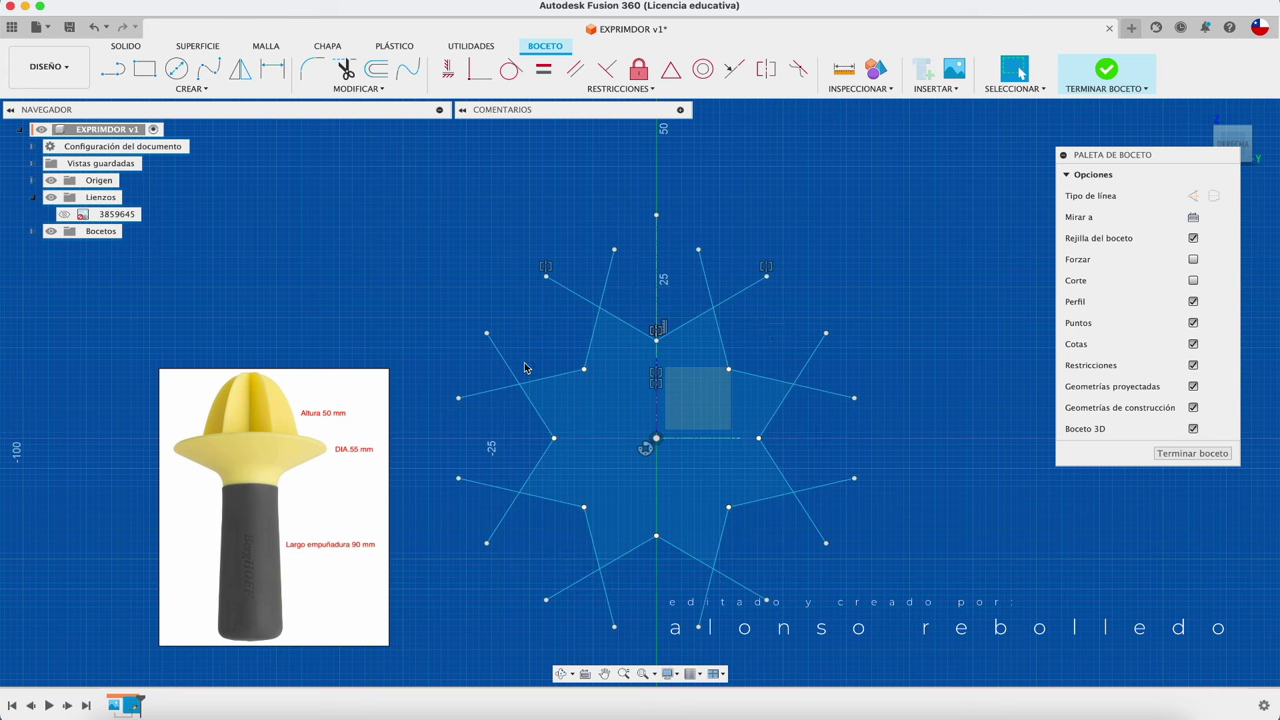
Finish the star sketch and start a new sketch on a vertical origin plane
left_click(1106, 70)
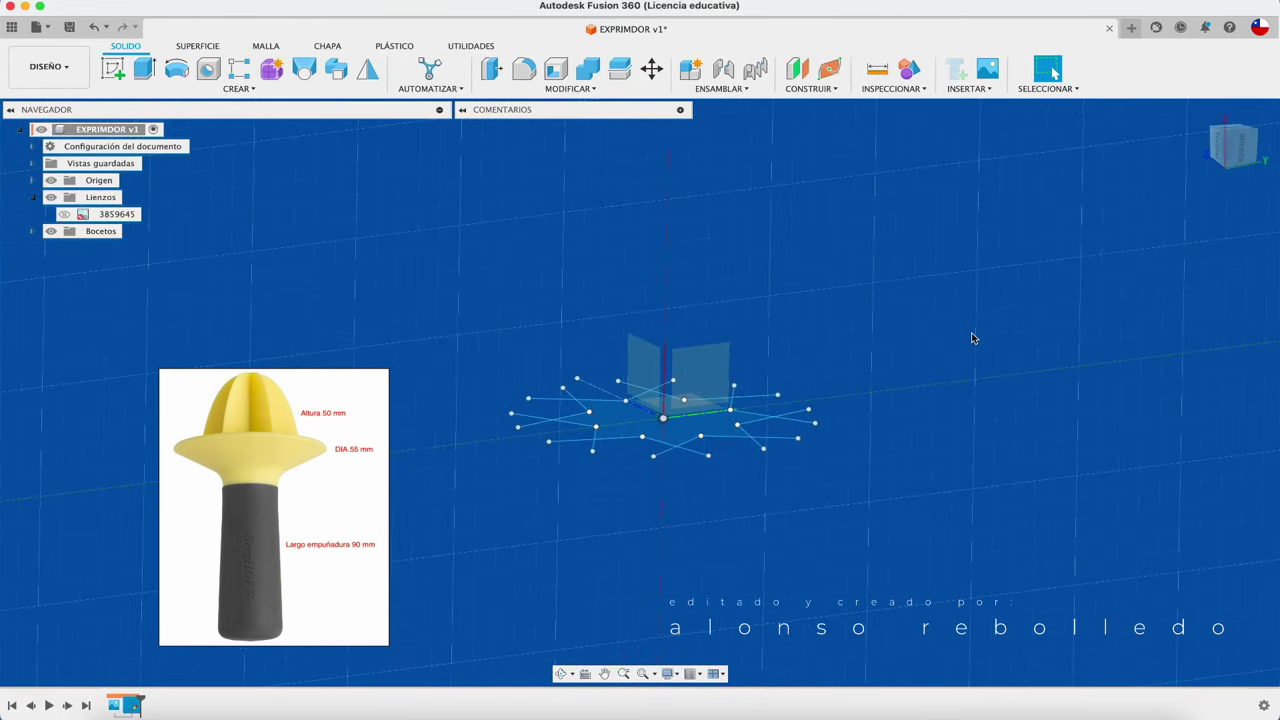
middle_click_drag(971, 338, 535, 366, "shift")
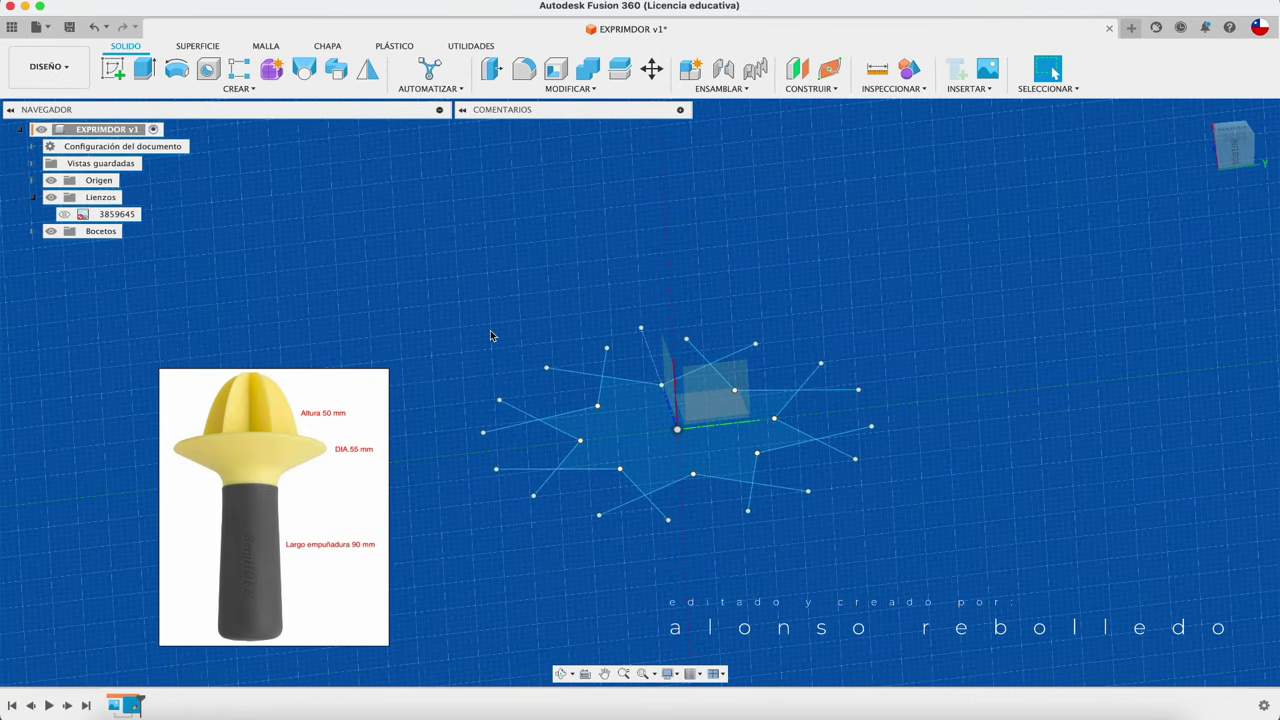
left_click(113, 68)
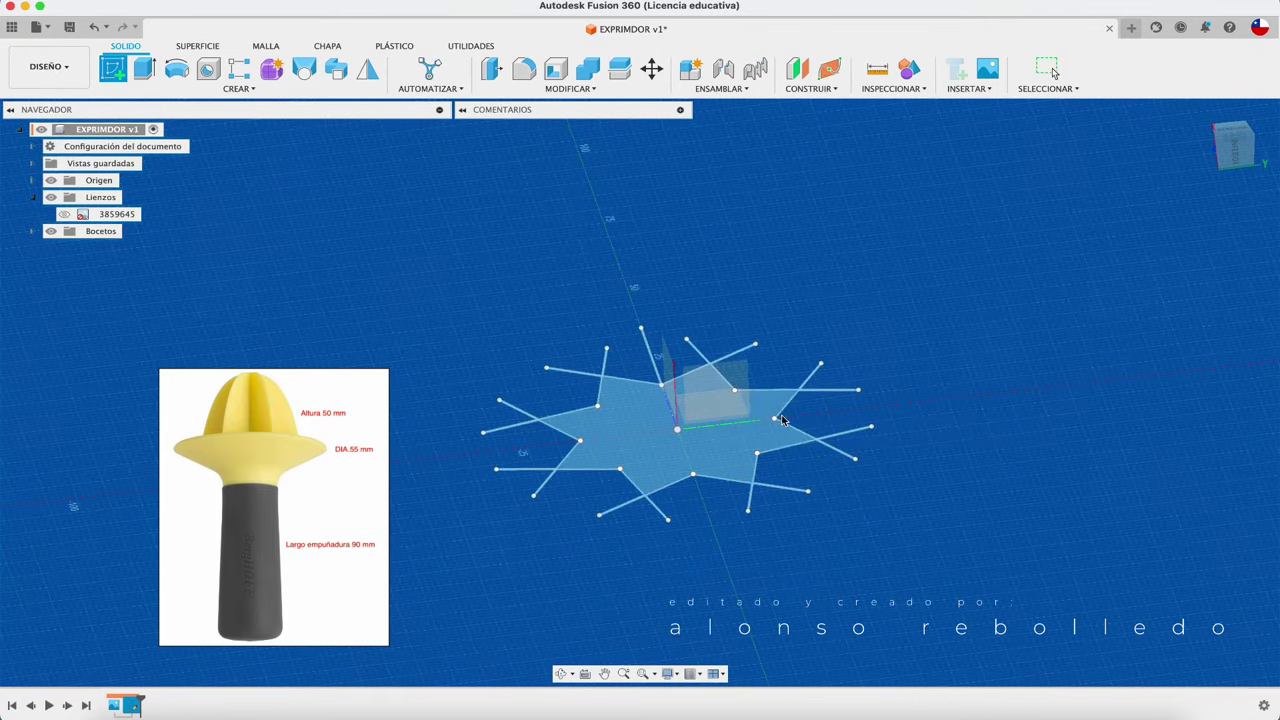
left_click(744, 379)
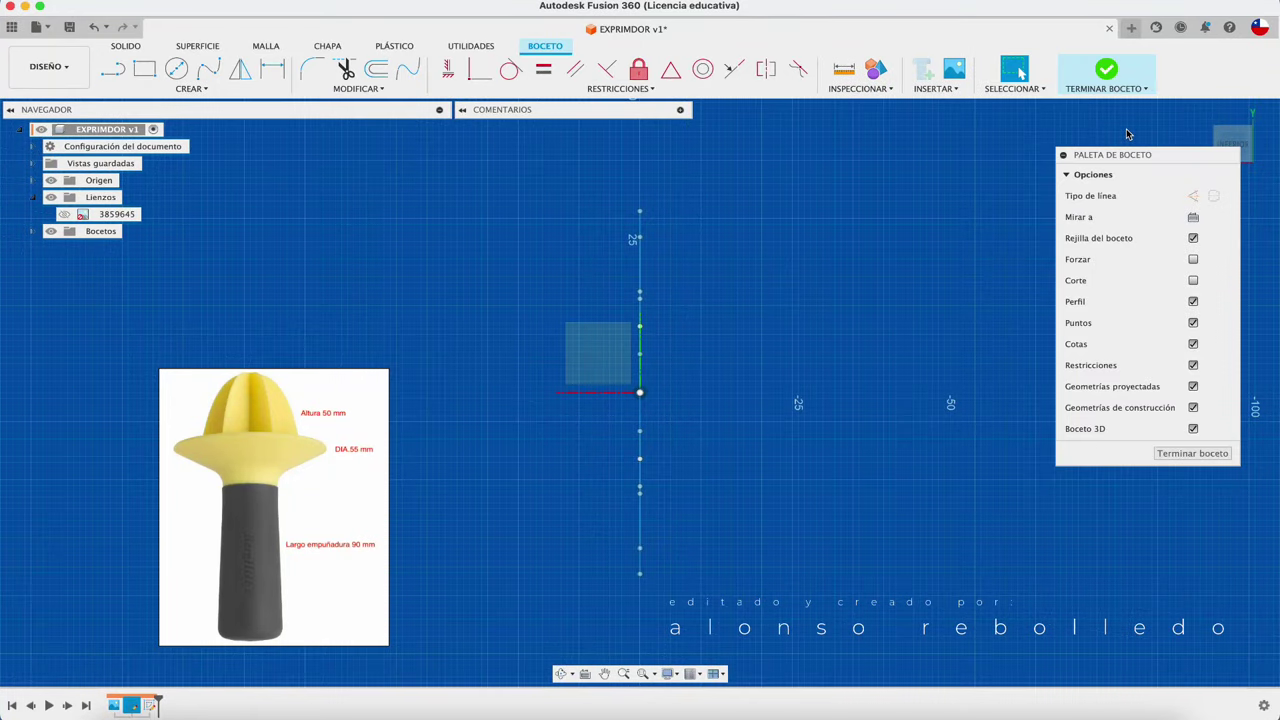
left_click(1269, 123)
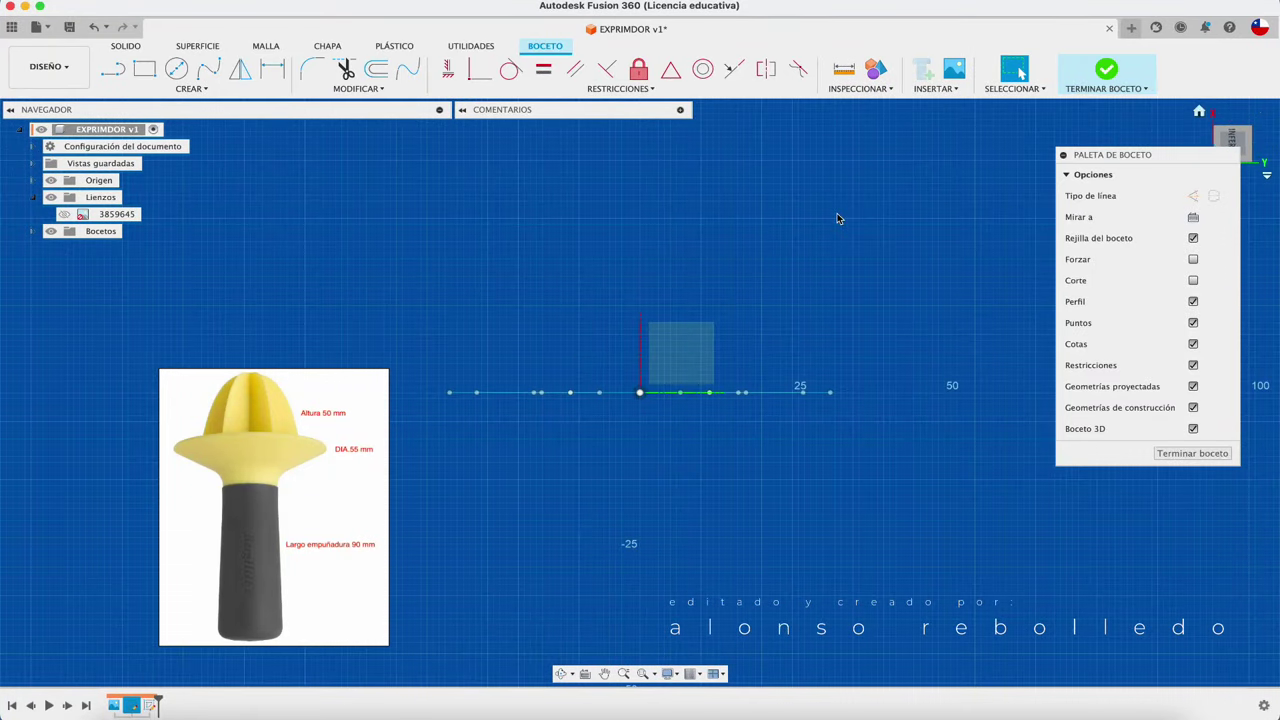
Draw a 50 mm vertical line up from the origin and finish the sketch
left_click(113, 68)
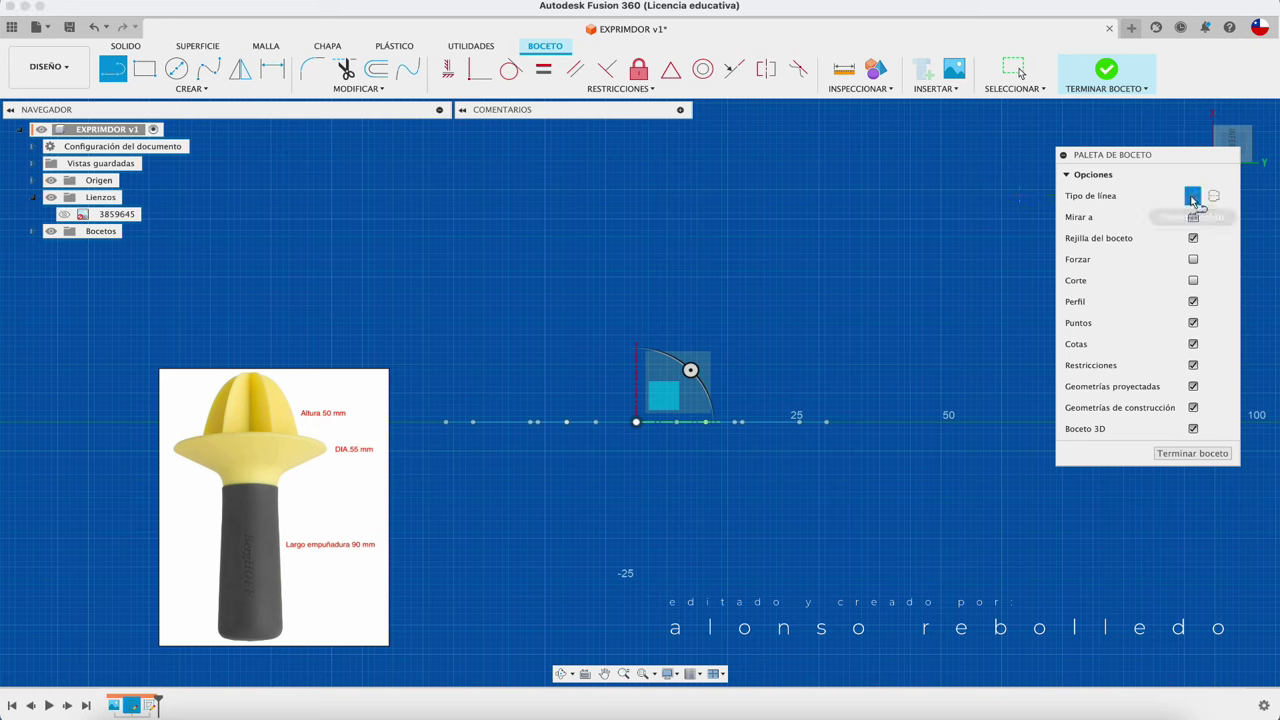
left_click(636, 421)
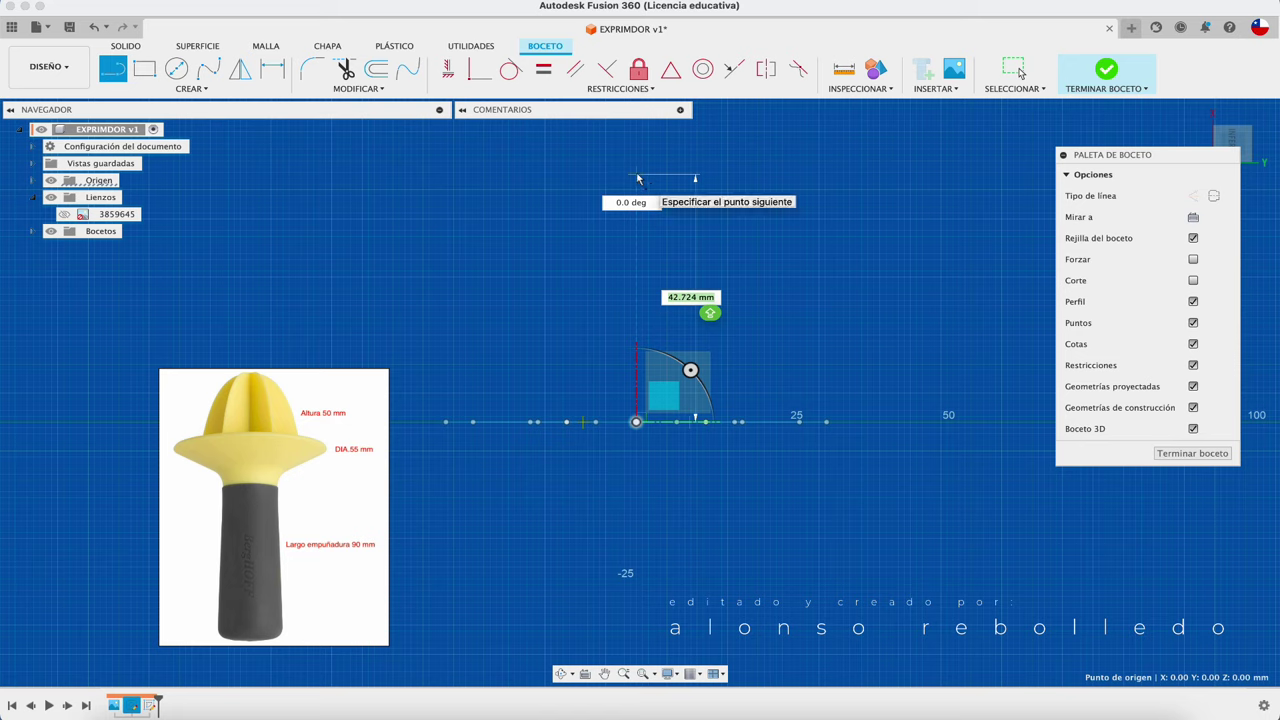
type("50")
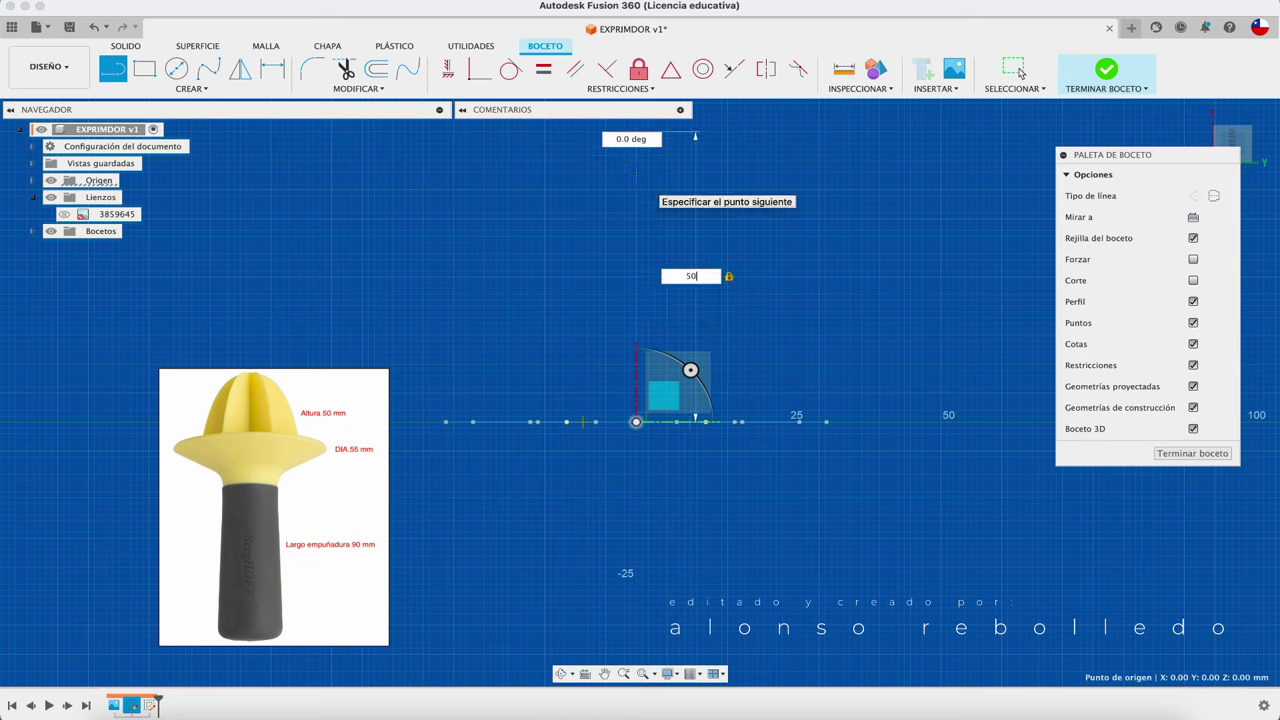
key("Return")
key("Escape")
scroll(787, 293, "up", 2)
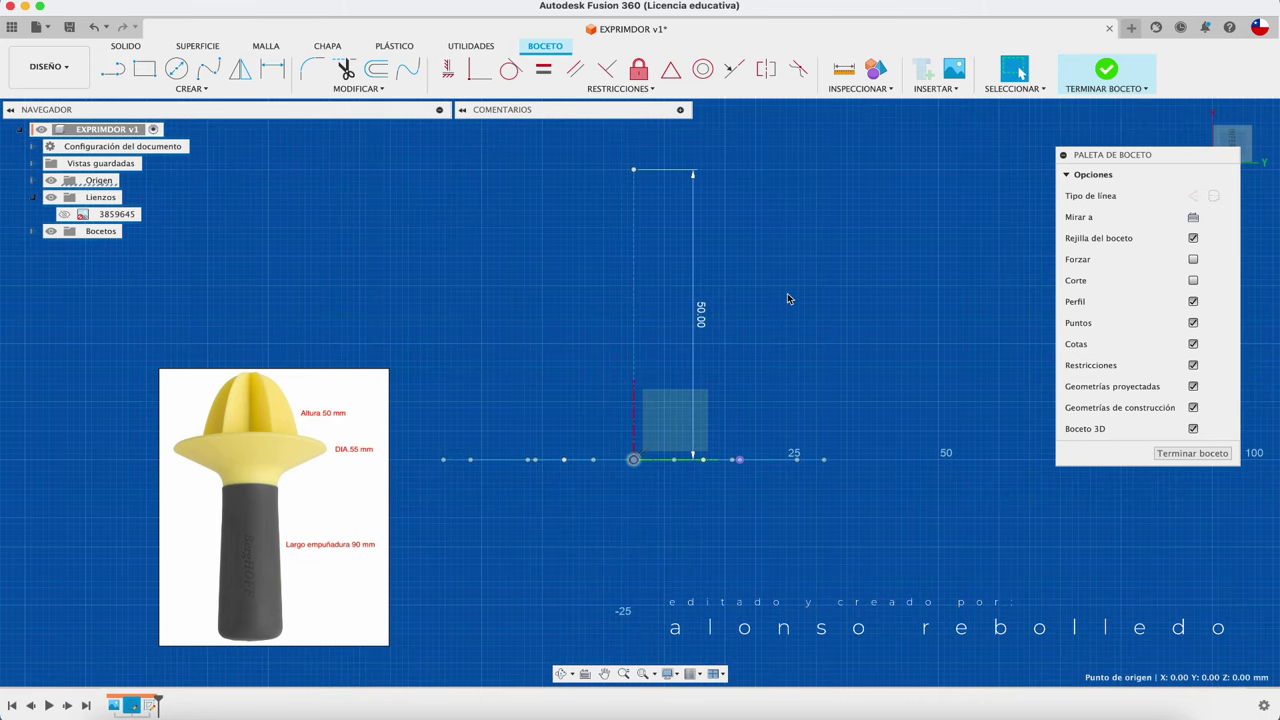
left_click(1102, 78)
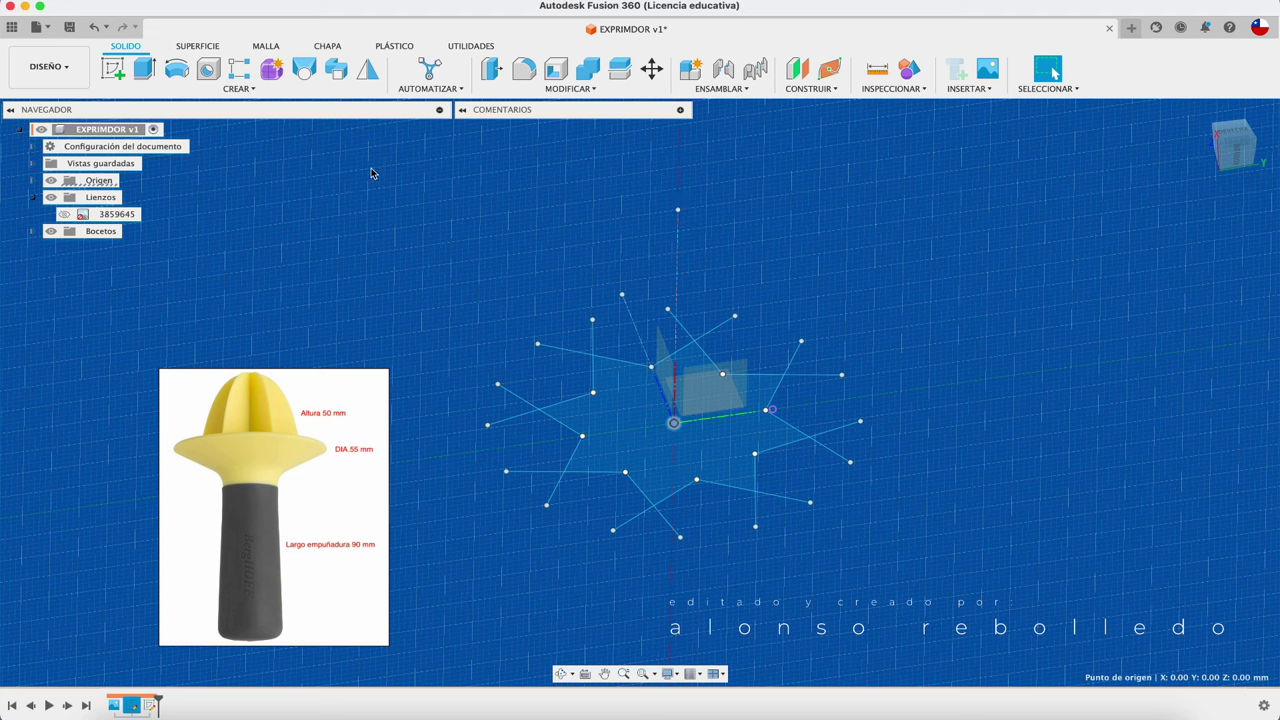
Preview a loft from the star profile to the line's top point, then cancel it
left_click(308, 72)
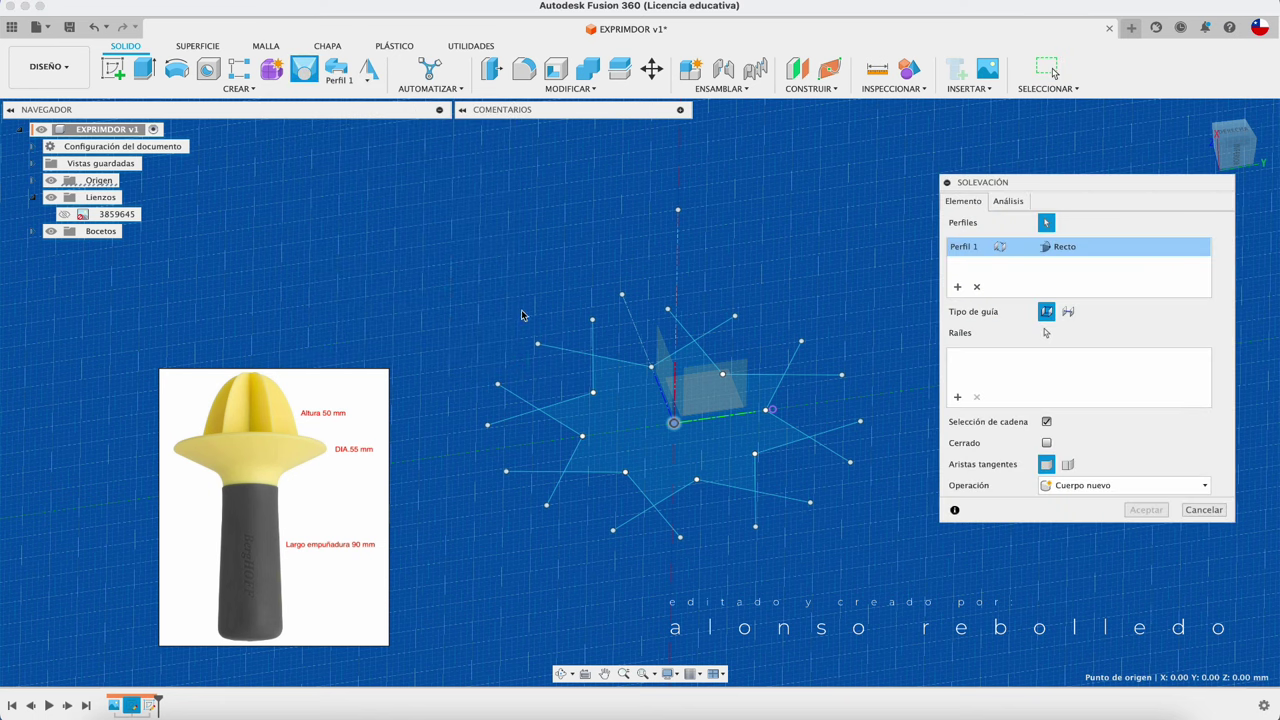
left_click(624, 431)
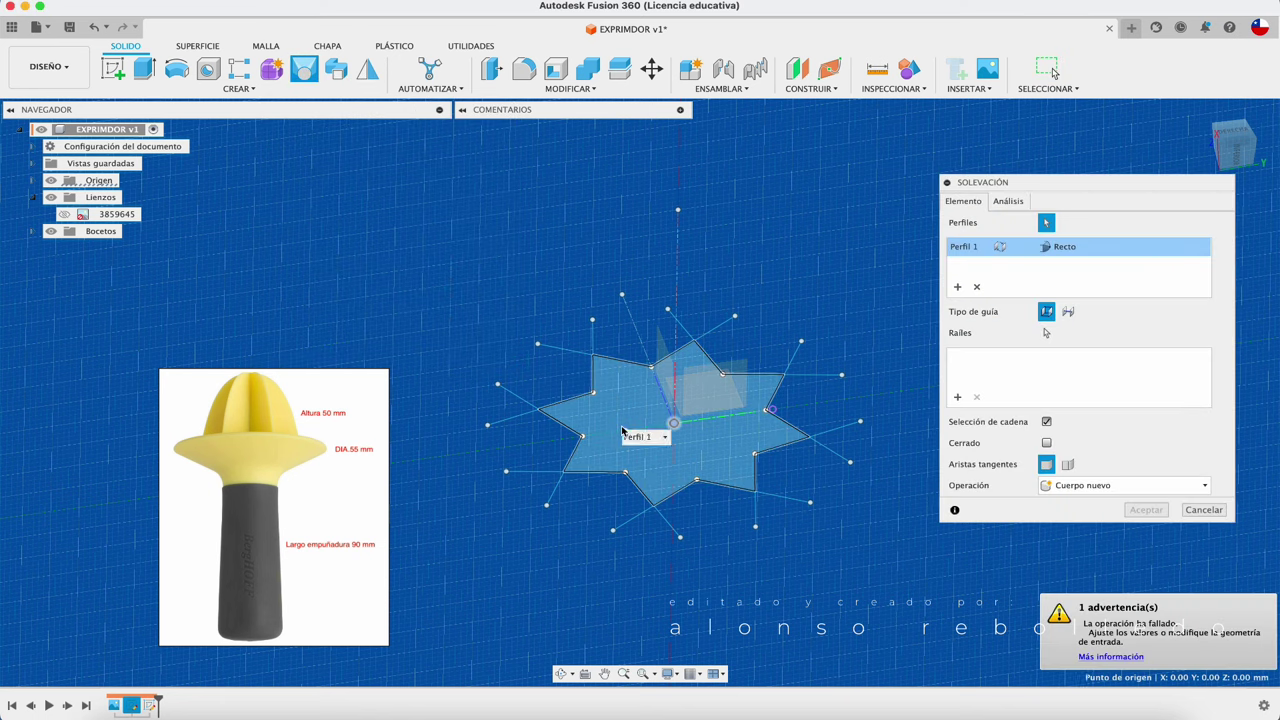
left_click(678, 210)
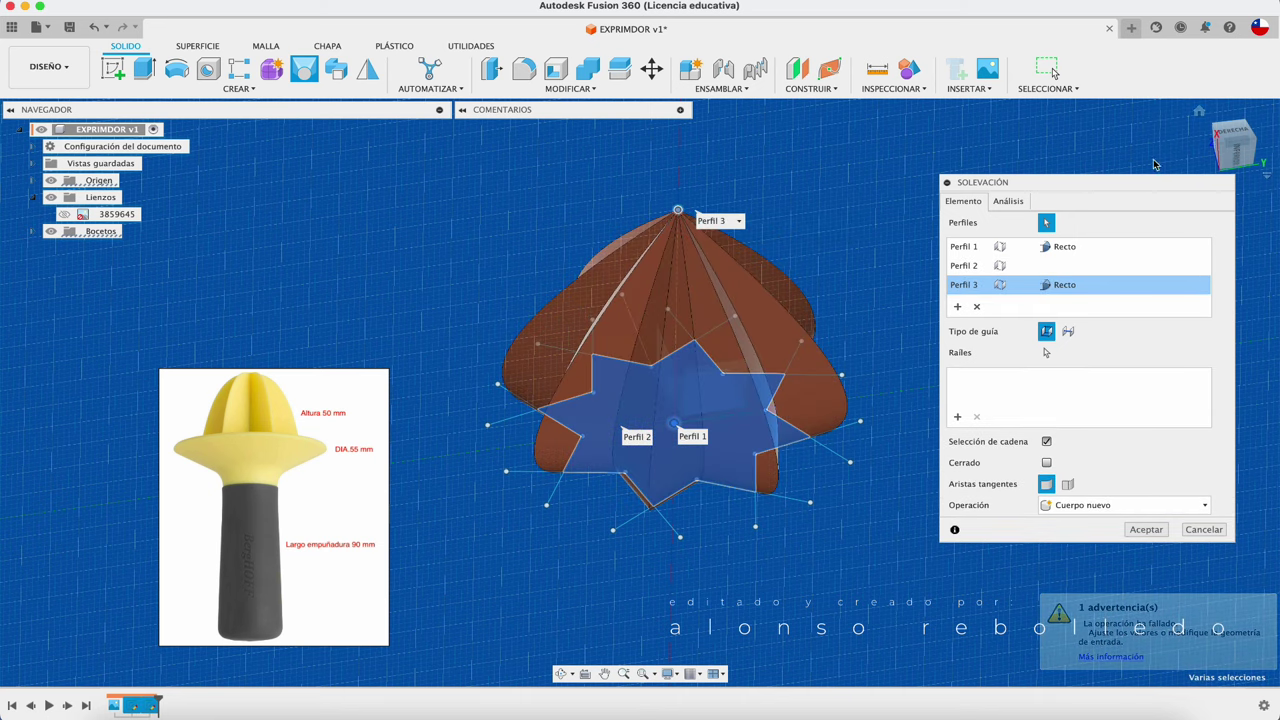
left_click(1234, 145)
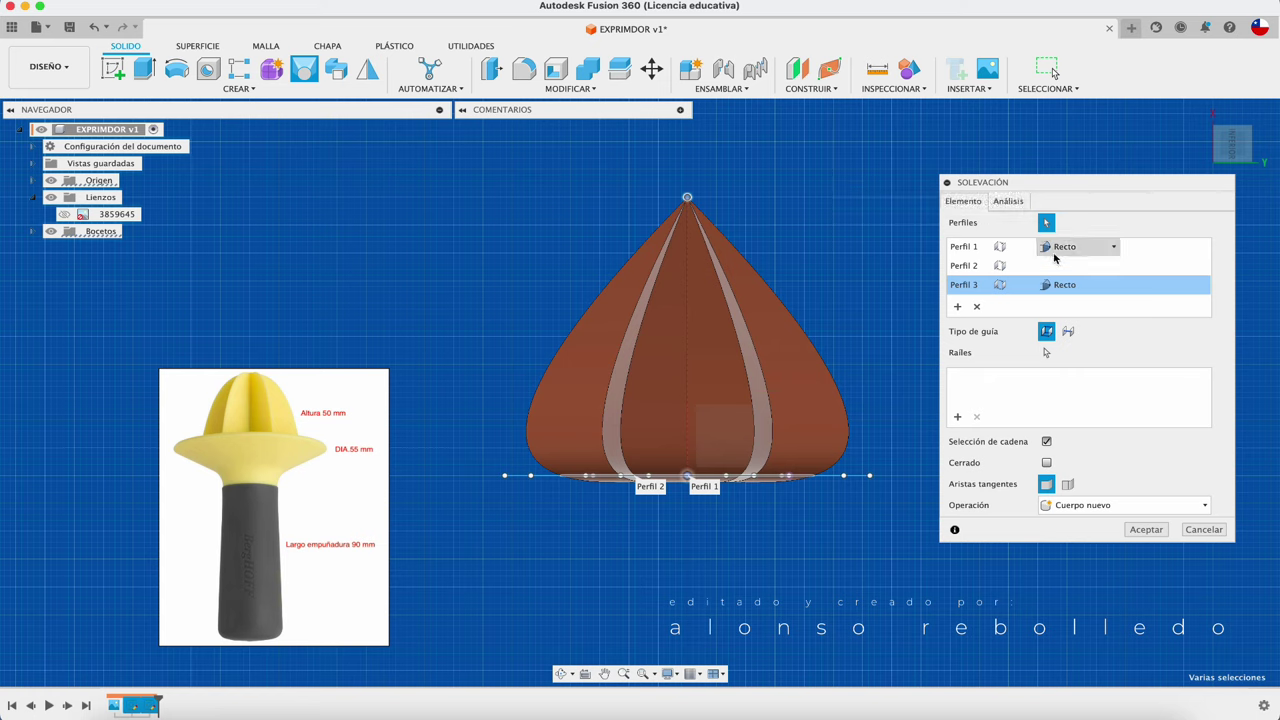
left_click(1108, 248)
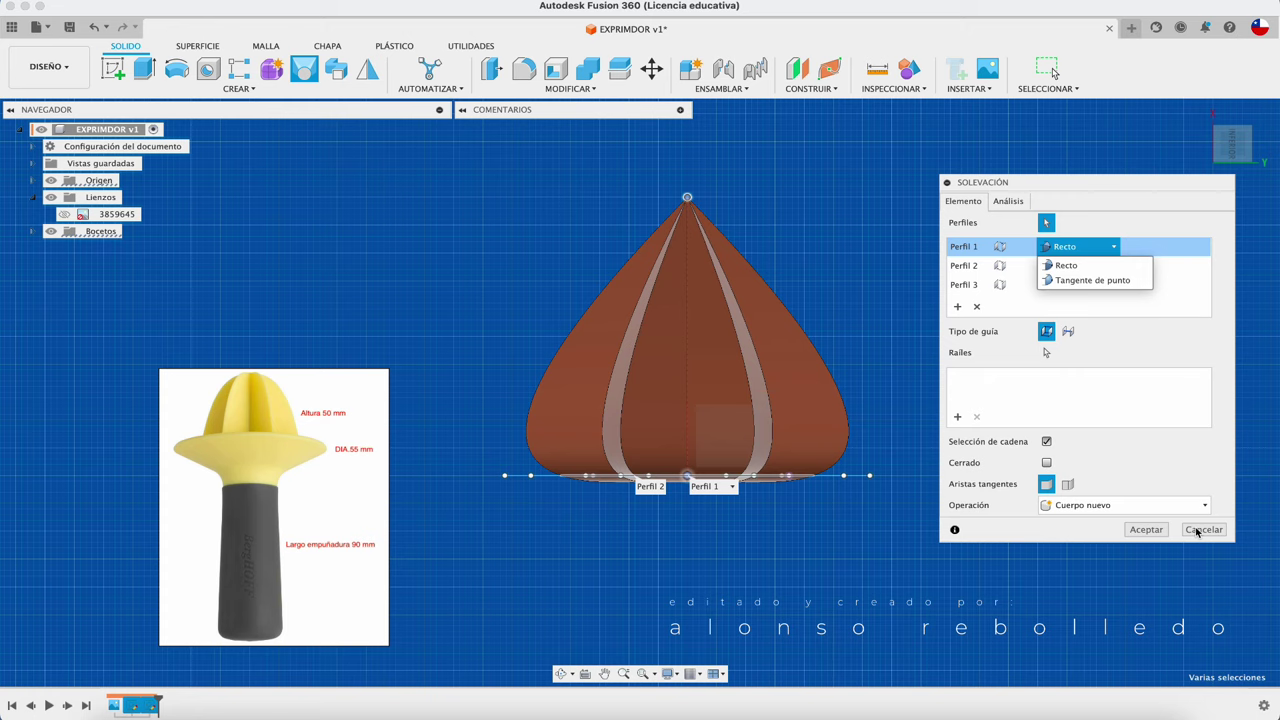
left_click(1200, 530)
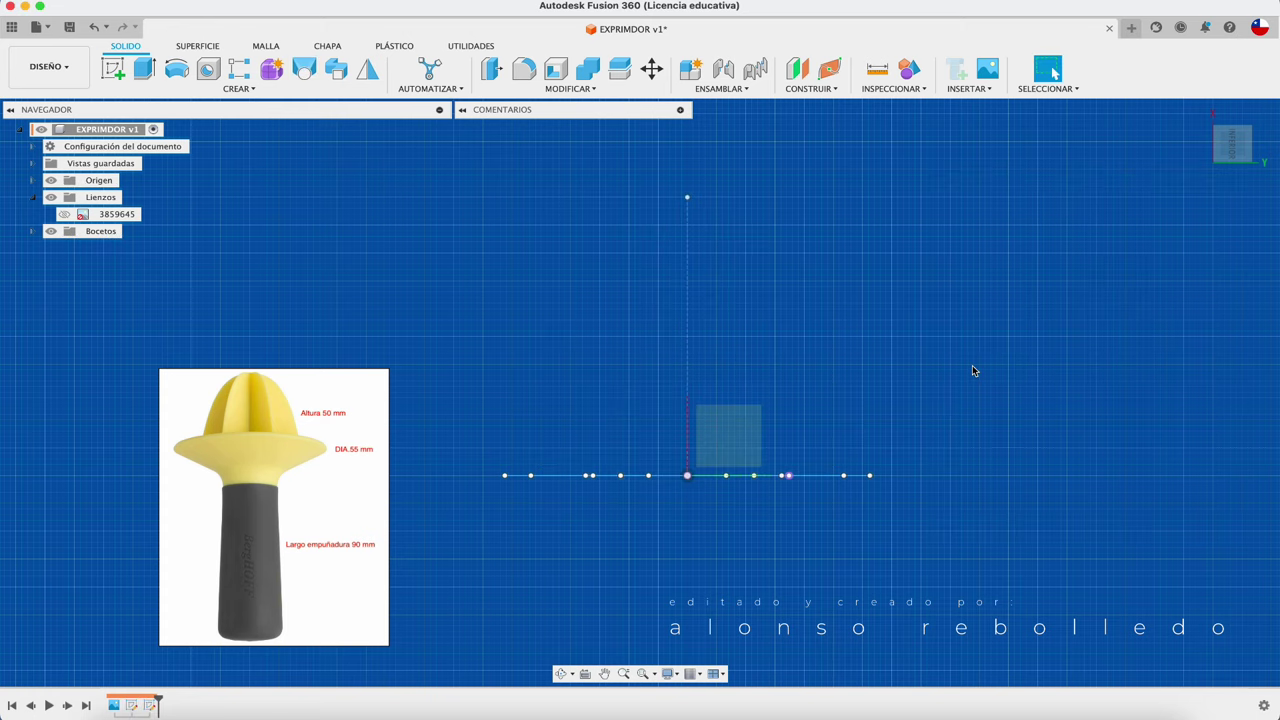
Hide the sketch grid (Rejilla de esbozo) and tilt the view to show the profiles in 3D
middle_click_drag(833, 325, 1106, 152, "shift")
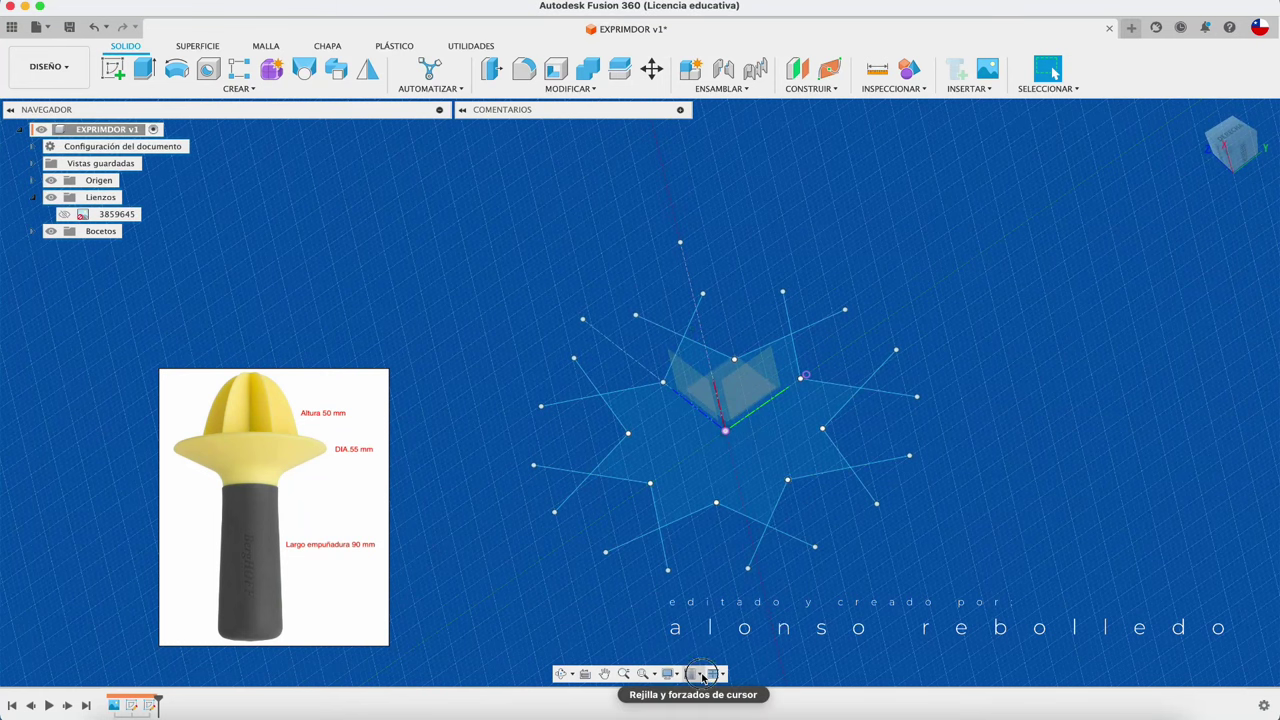
left_click(705, 675)
left_click(694, 590)
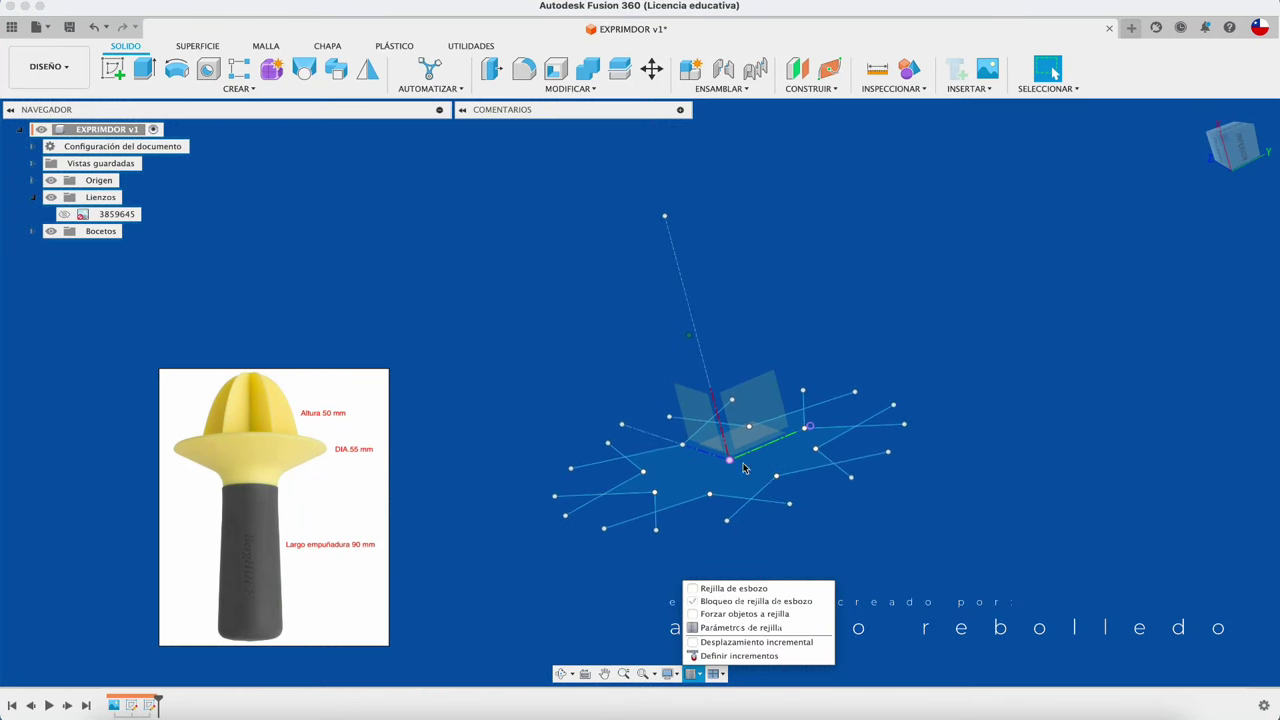
middle_click_drag(694, 590, 340, 120, "shift")
Loft the star profile to the apex point, with Perfil 1 set to Dirección and more tangency weight
left_click(304, 68)
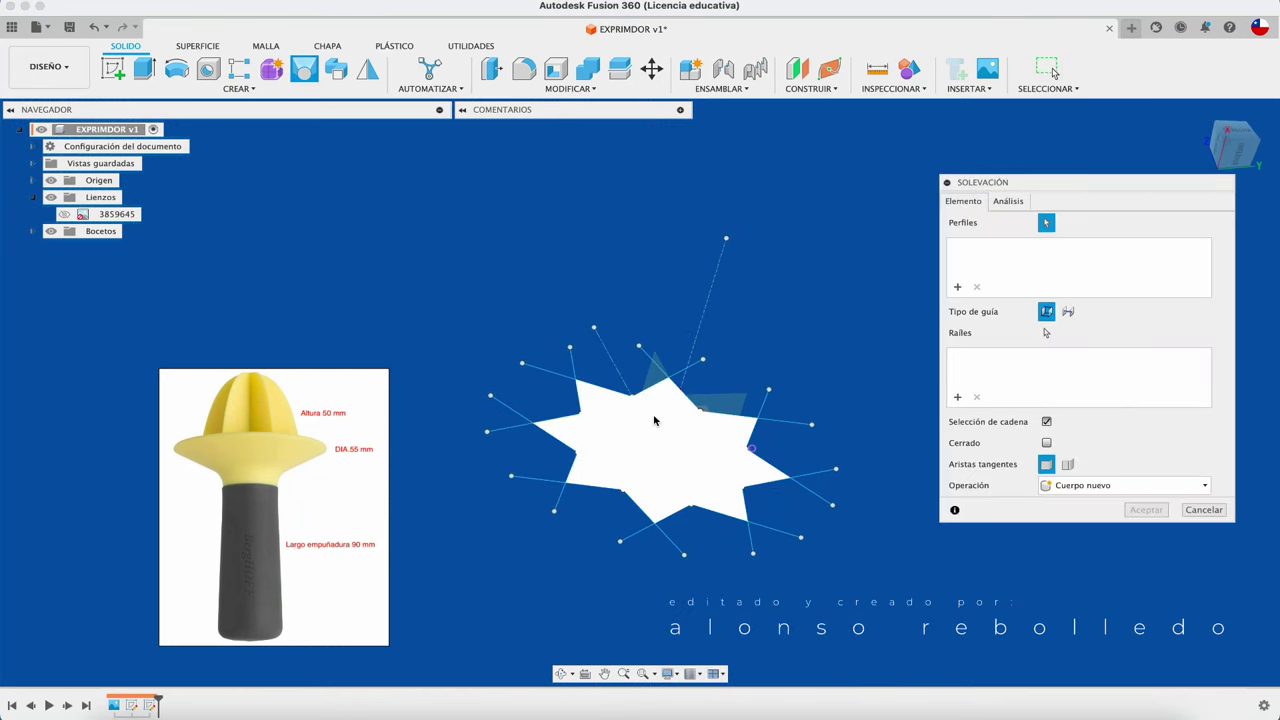
left_click(632, 420)
left_click(726, 238)
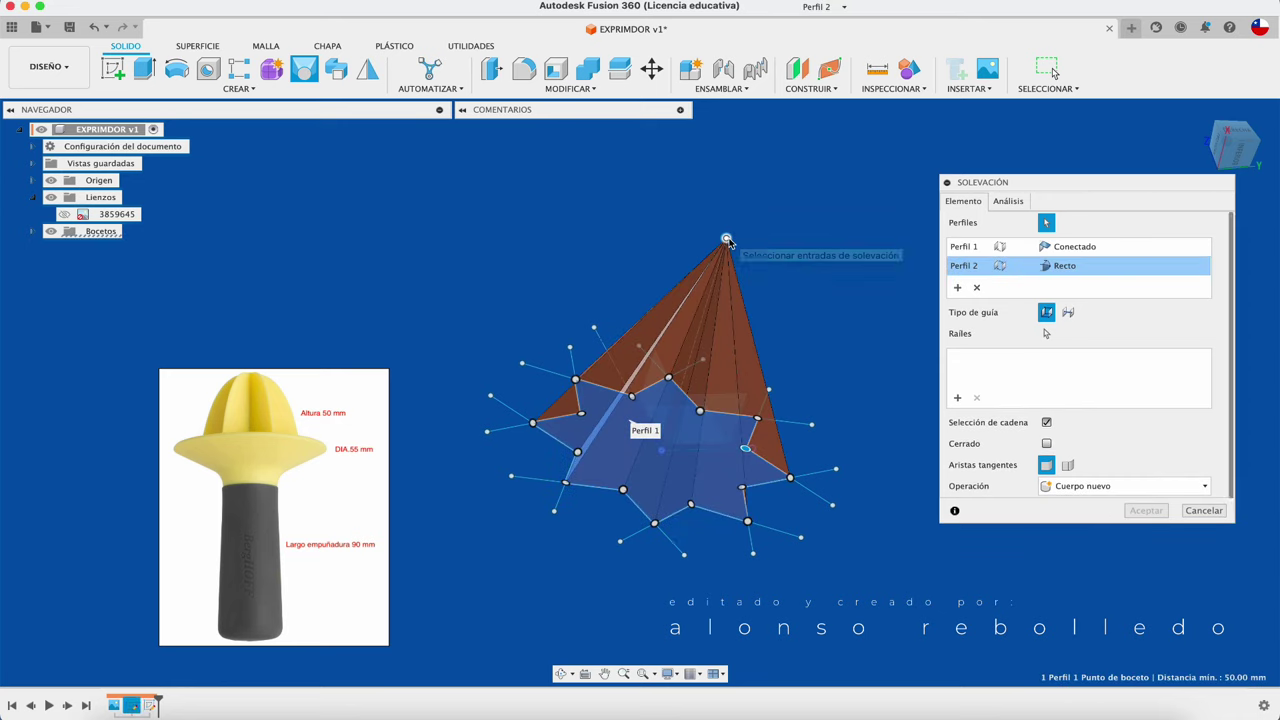
left_click(1228, 150)
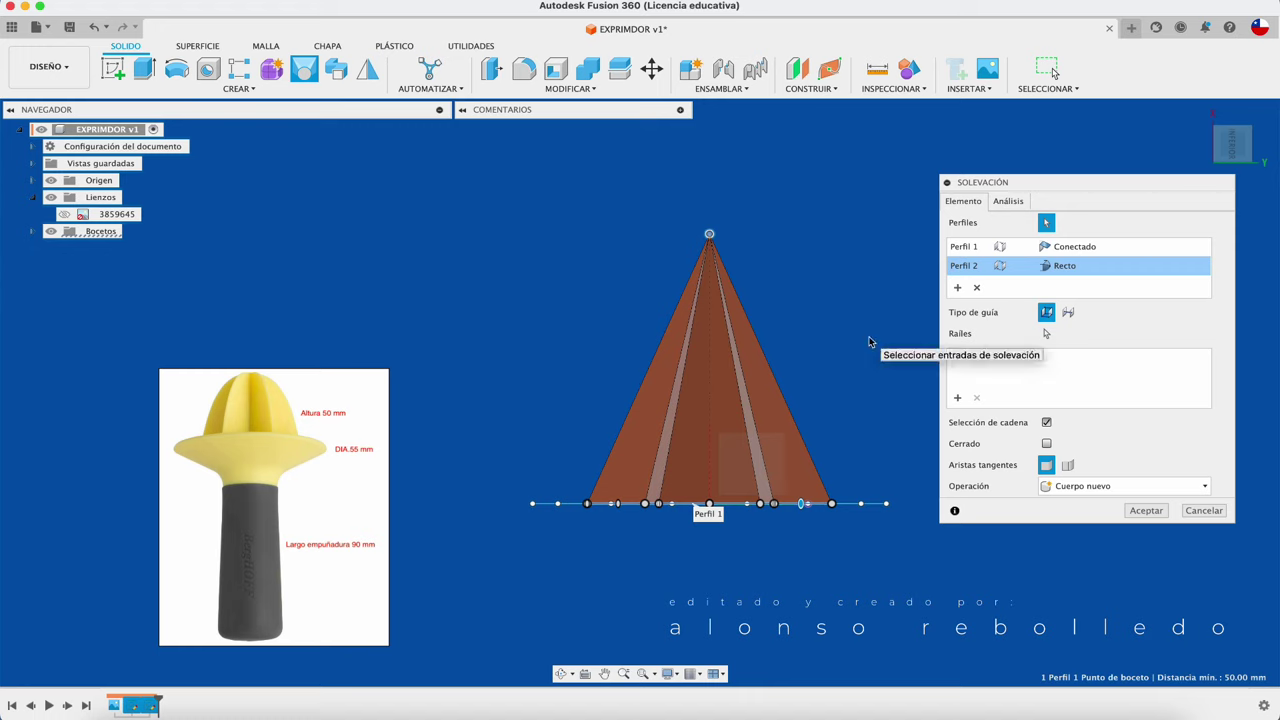
mouse_move(1080, 246)
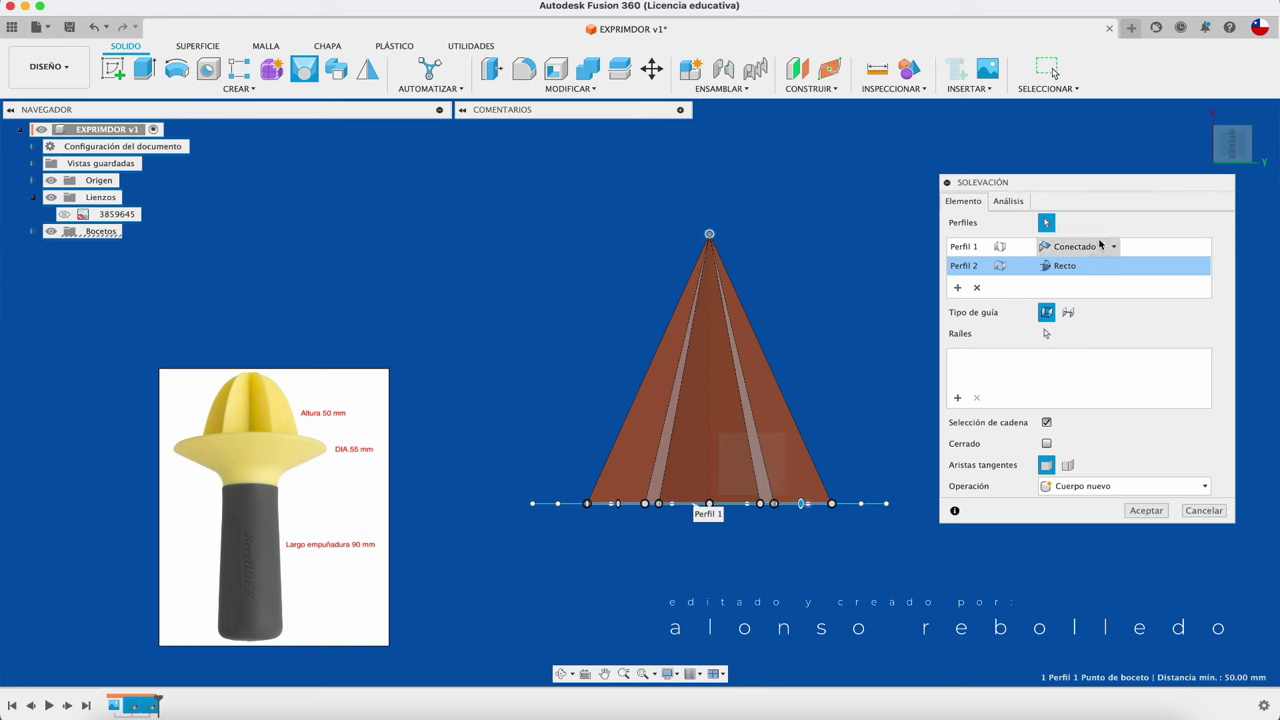
left_click(1116, 249)
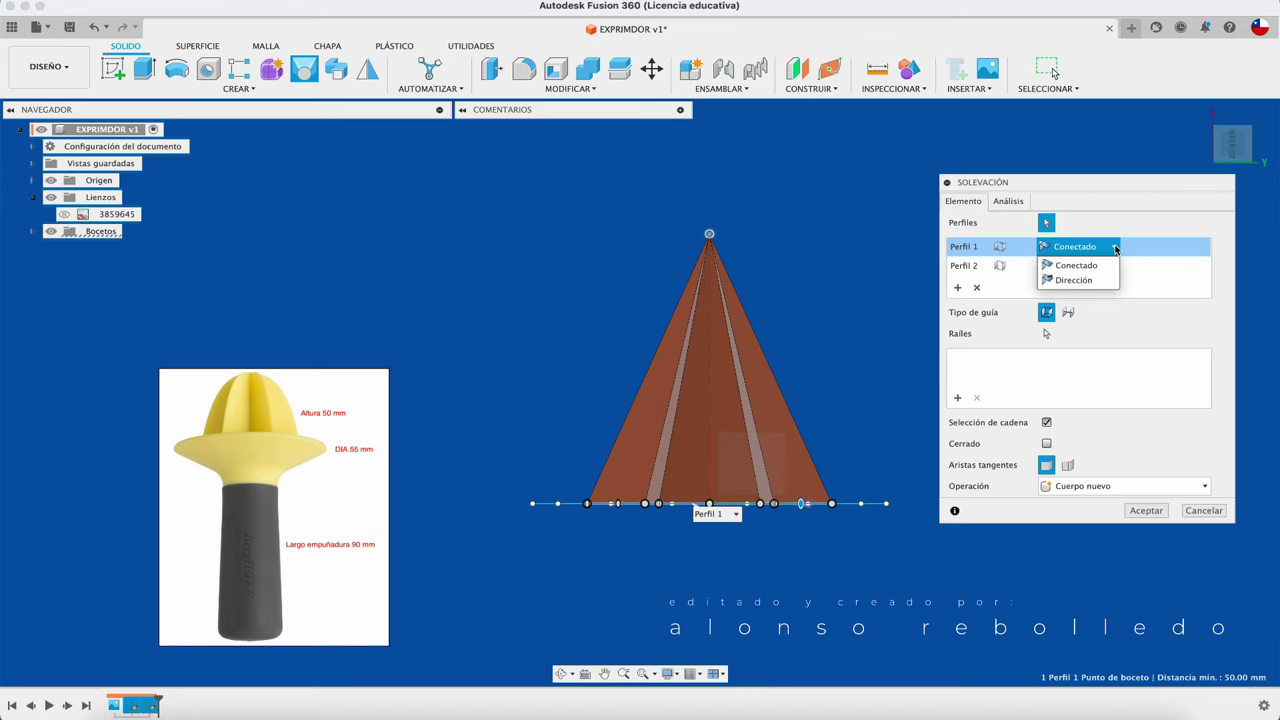
left_click(1082, 283)
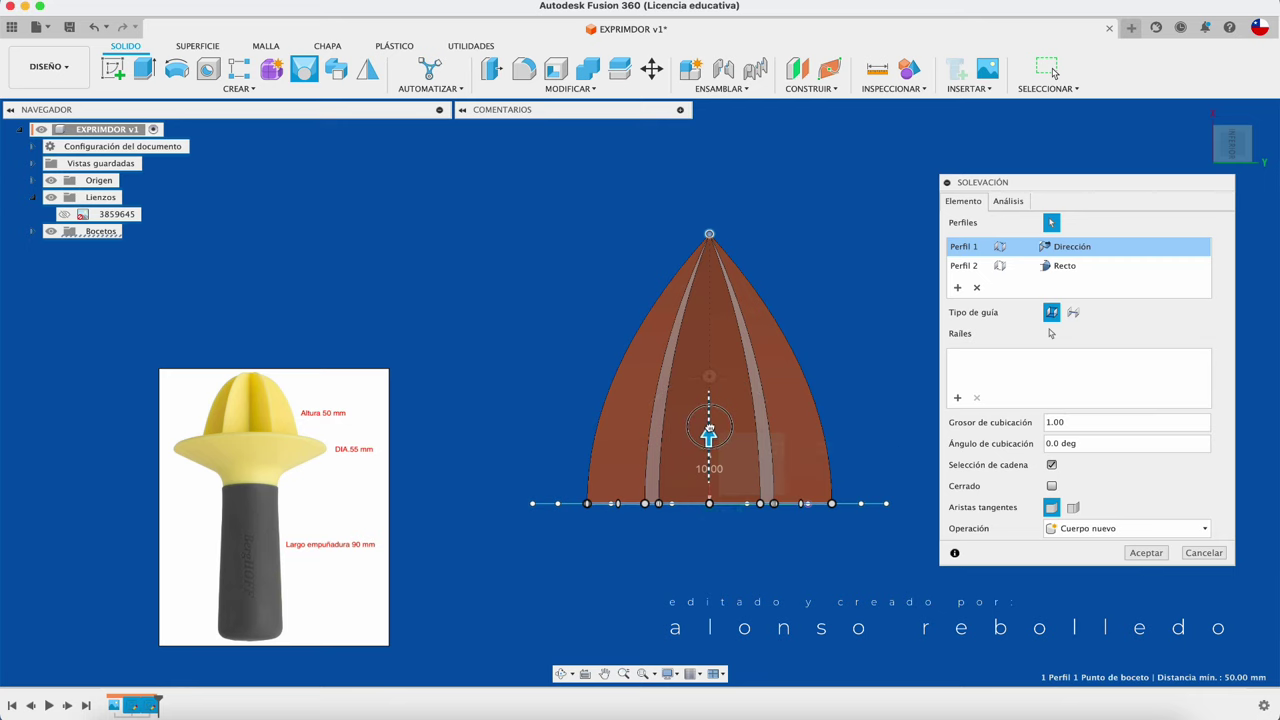
mouse_move(708, 436)
left_mouse_down()
mouse_move(714, 362)
mouse_move(708, 392)
left_mouse_up()
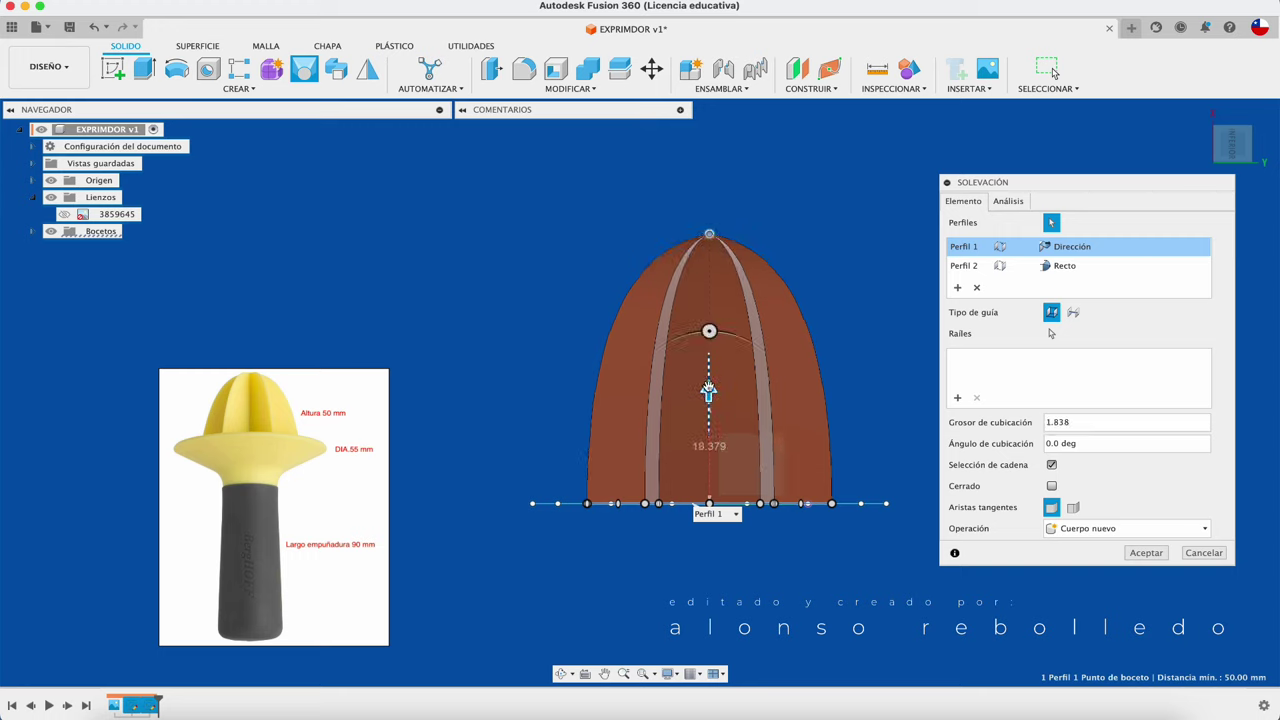
left_click(1145, 557)
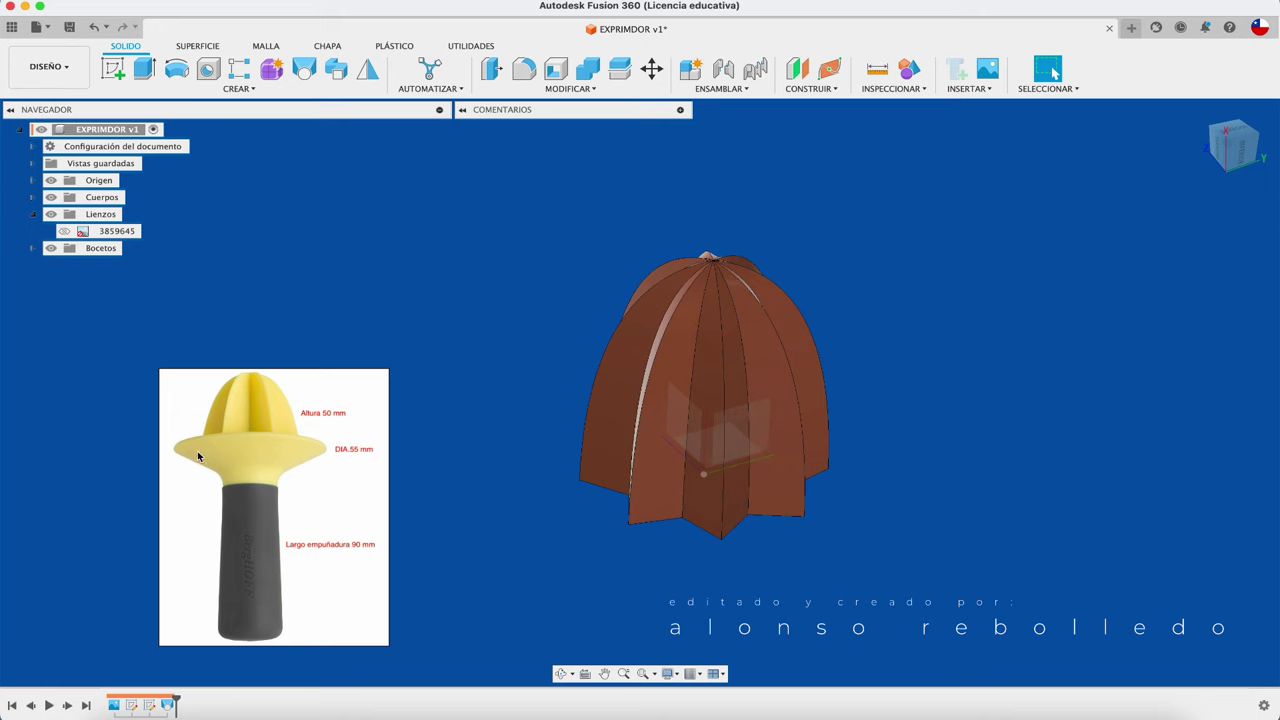
Start a new sketch on the vertical origin plane and turn the view upright
left_click(112, 68)
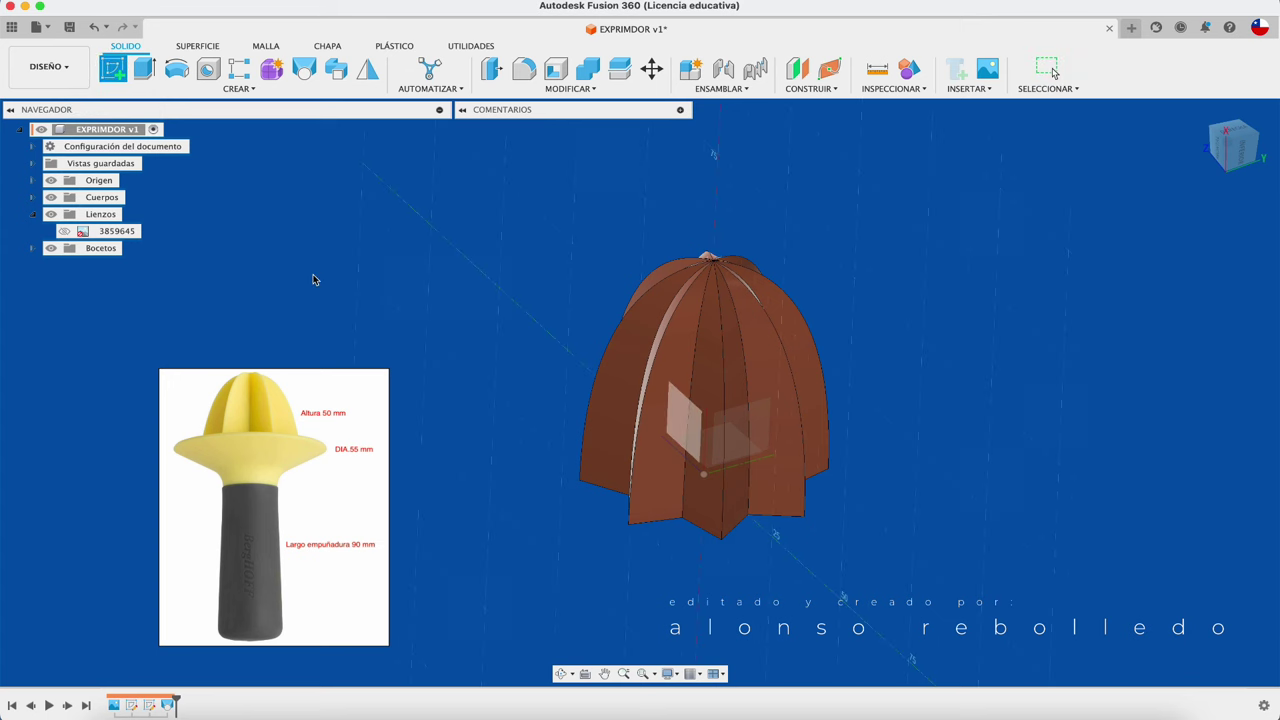
left_click(748, 428)
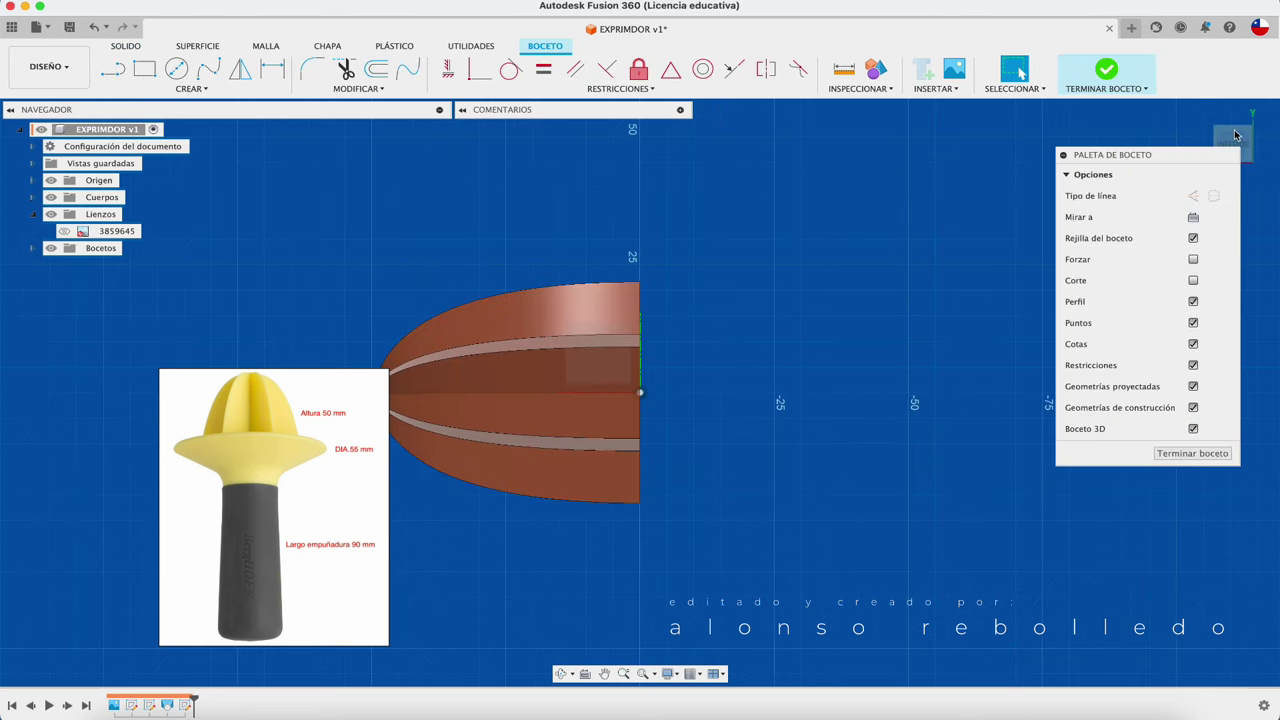
left_click(1270, 128)
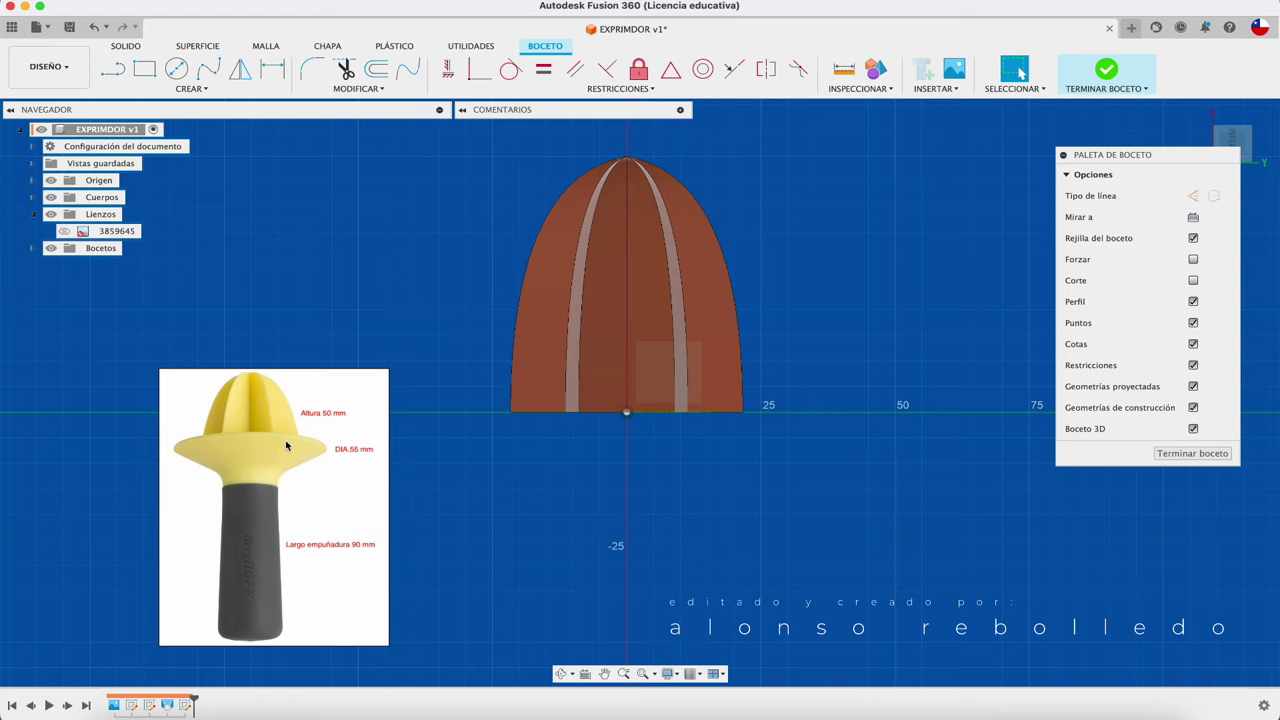
Draw a 3-point arc of 80.691 mm radius from the sketch origin outward to the right
left_click(189, 90)
mouse_move(124, 148)
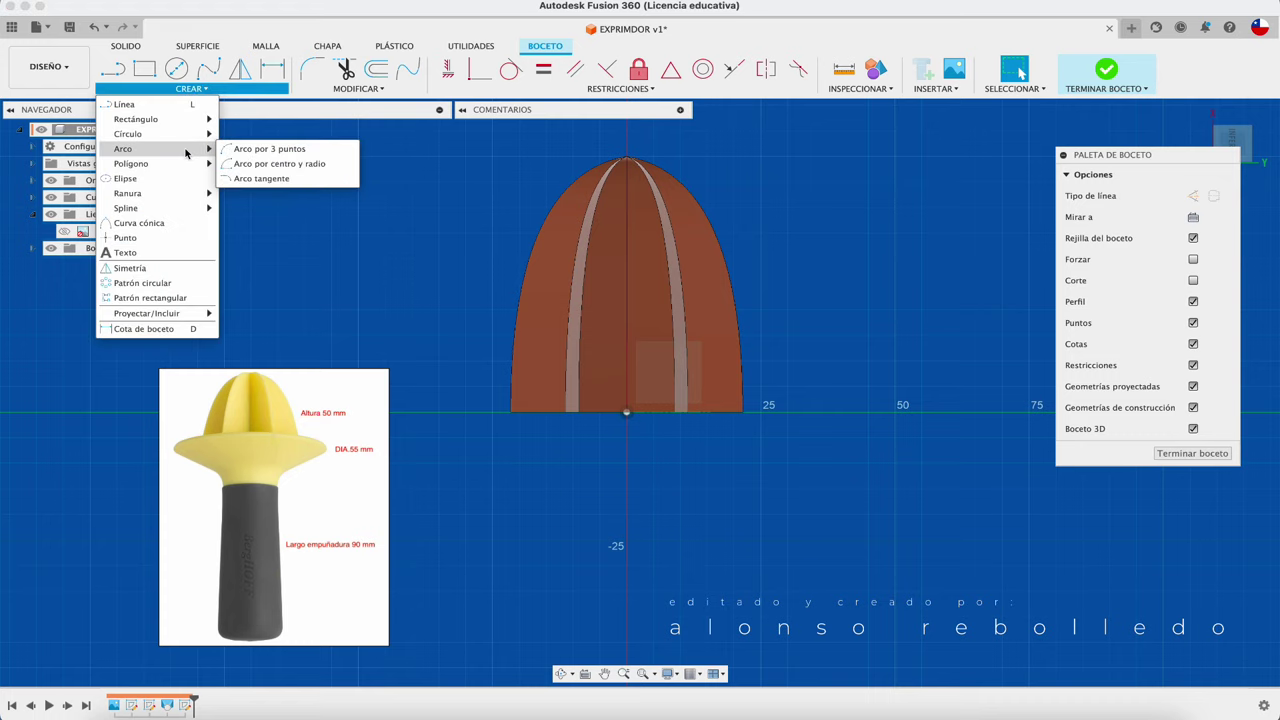
left_click(262, 148)
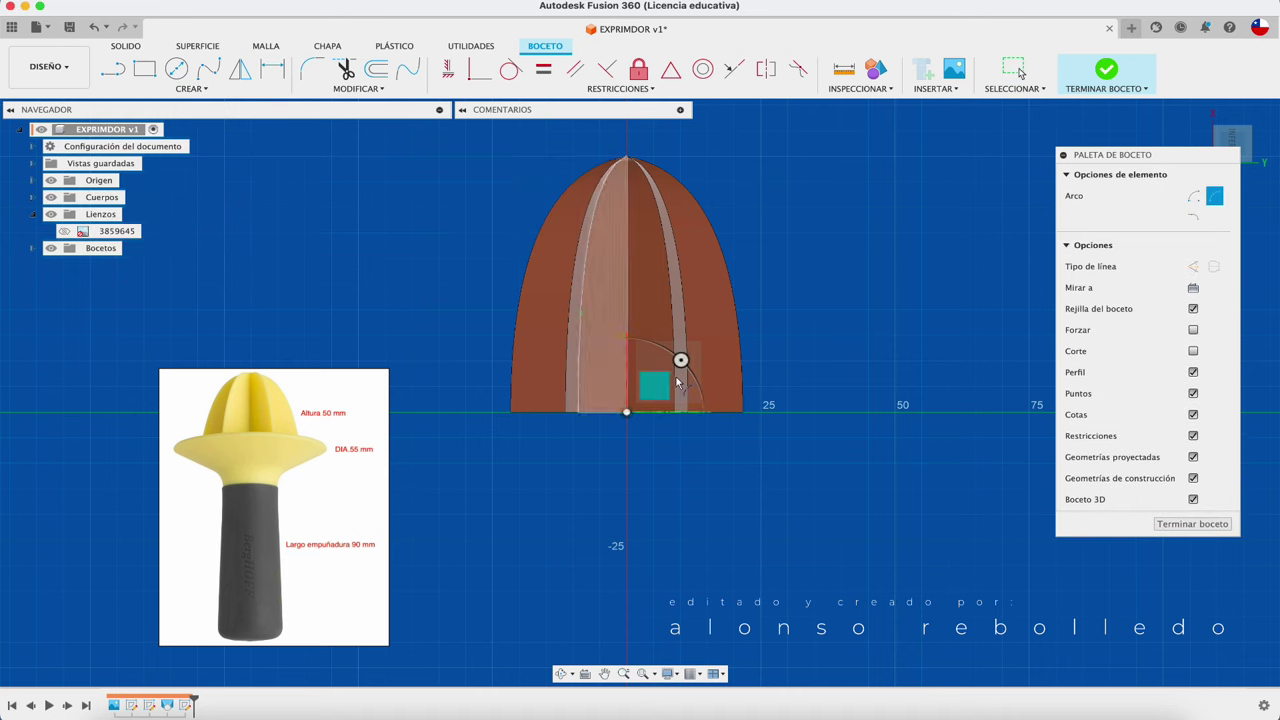
left_click(626, 412)
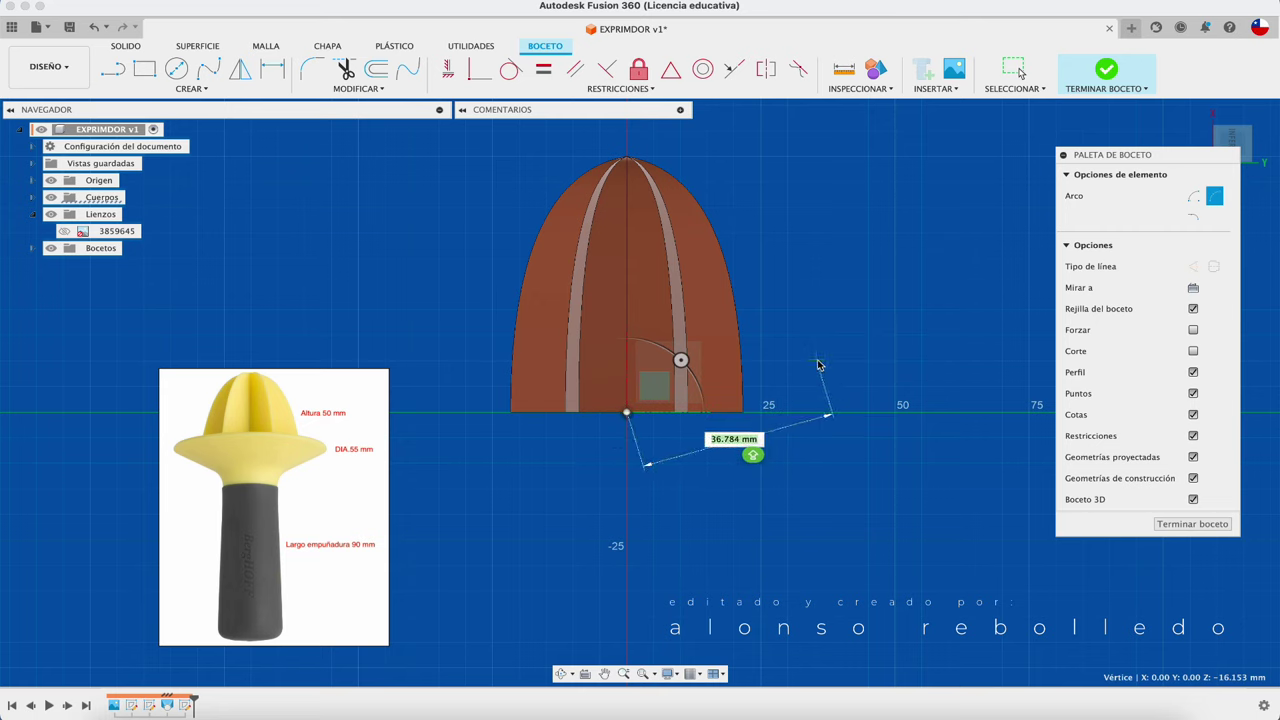
left_click(836, 361)
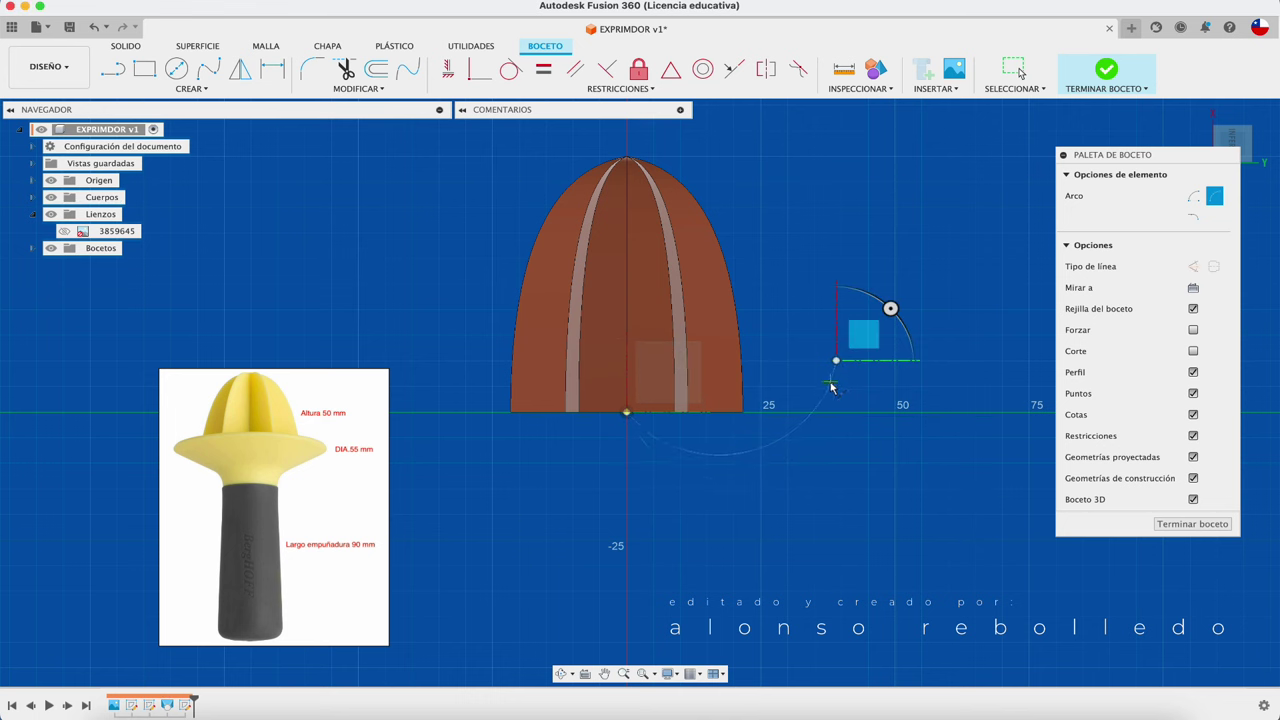
scroll(824, 375, "up", 2)
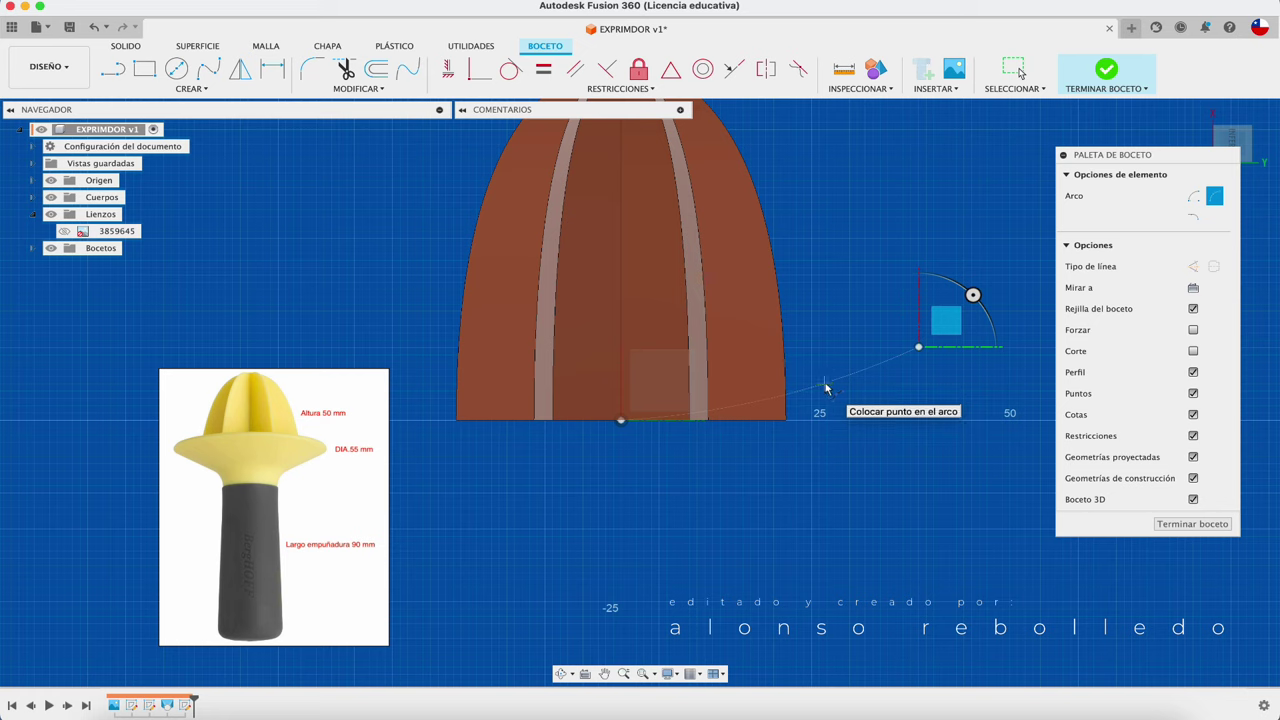
left_click(825, 387)
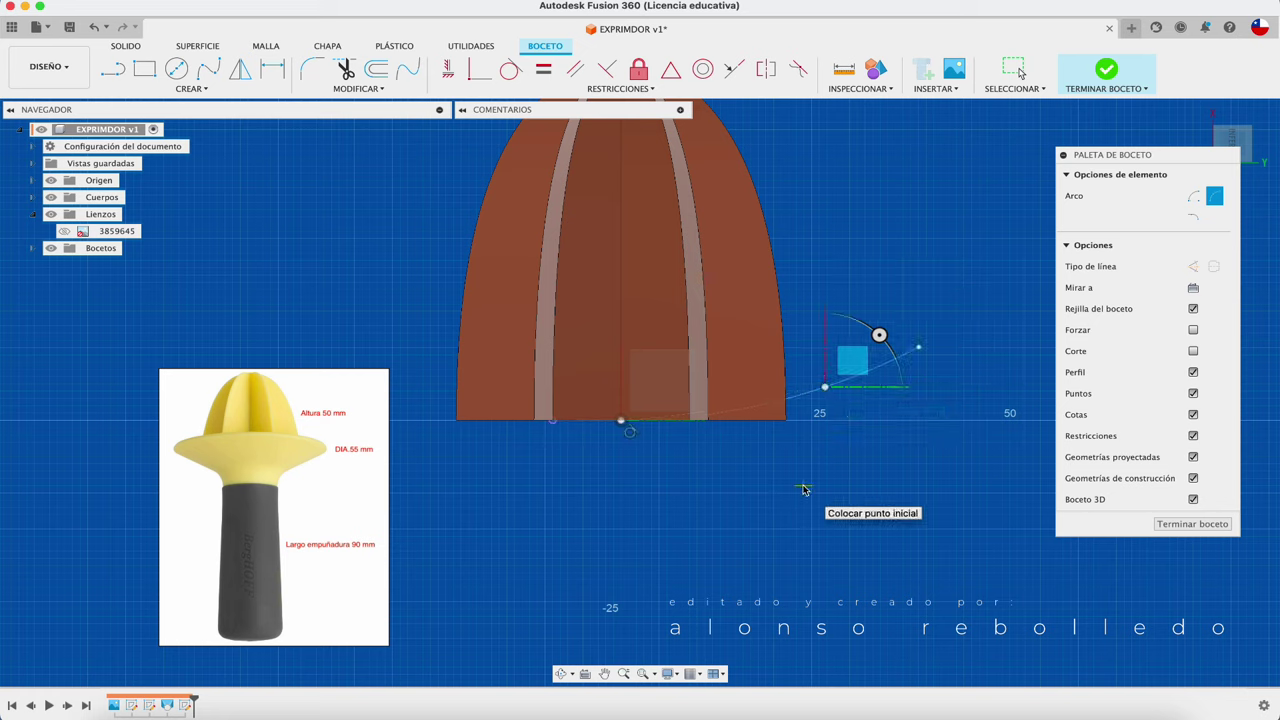
key("Escape")
left_click(840, 388)
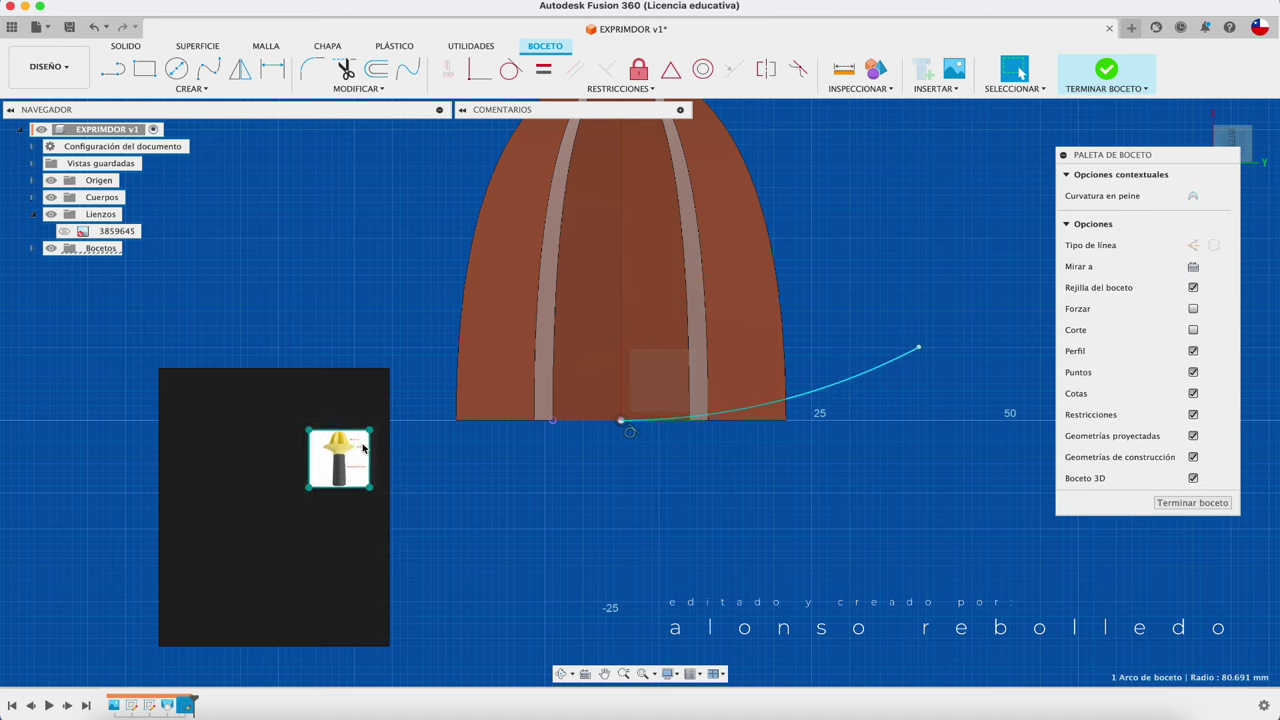
scroll(639, 390, "up", 3)
left_click_drag(339, 466, 300, 478)
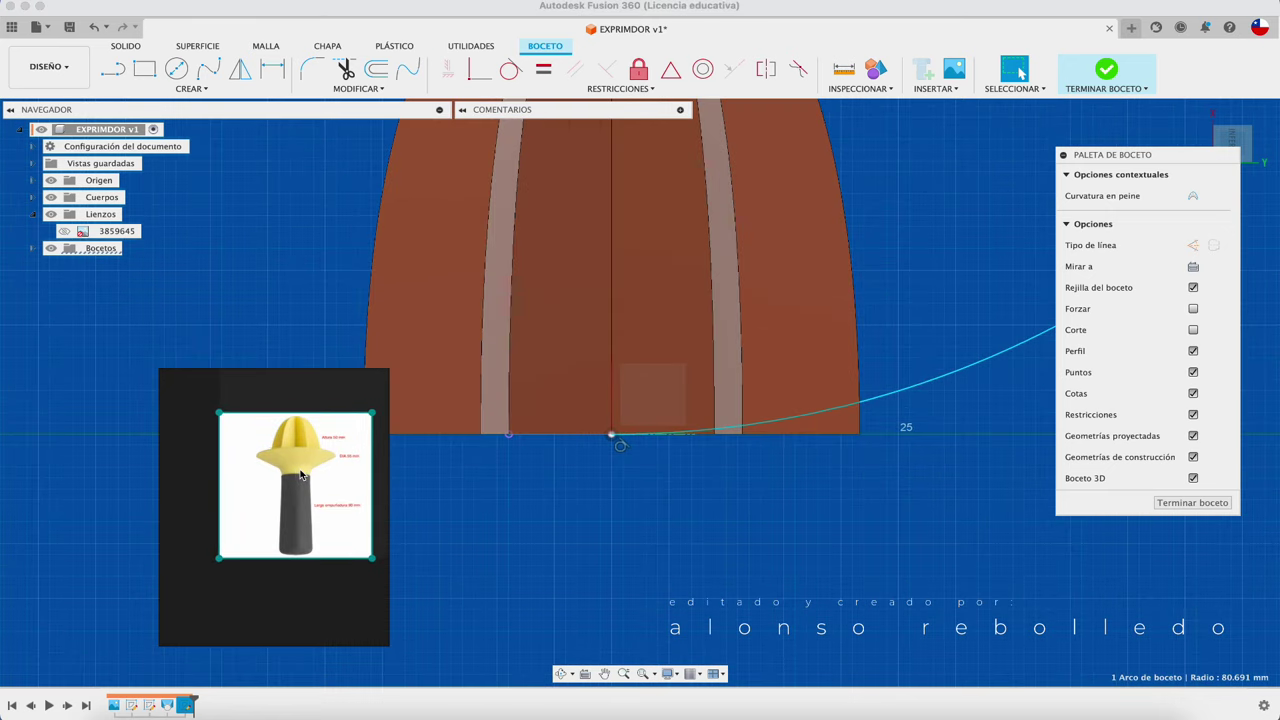
left_click(525, 476)
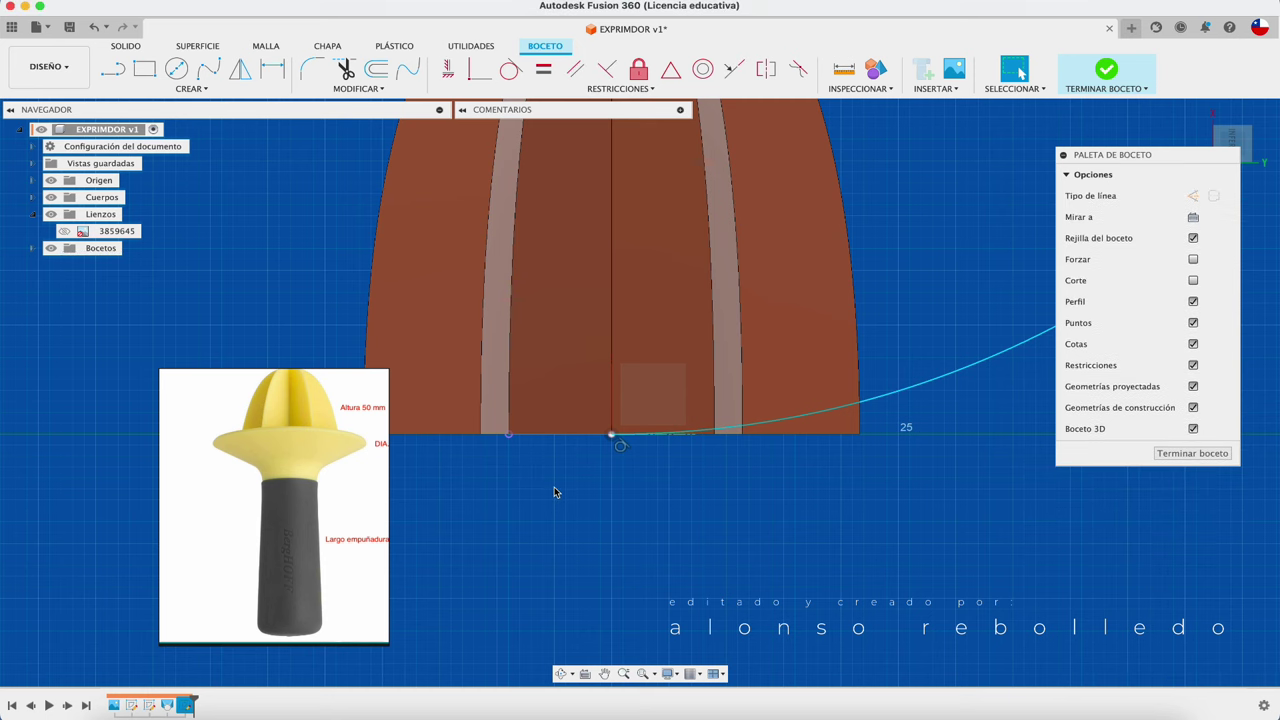
scroll(540, 485, "down", 2)
scroll(555, 491, "down", 2)
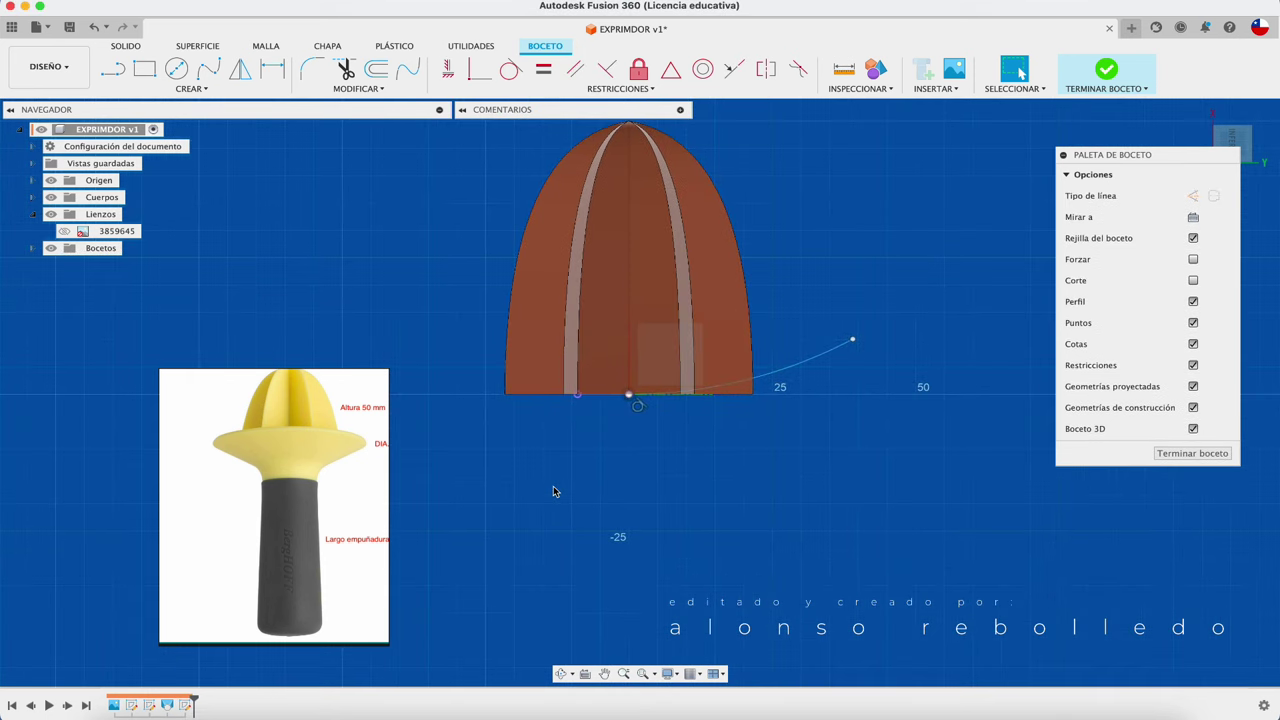
scroll(555, 491, "down", 2)
scroll(555, 491, "down", 2)
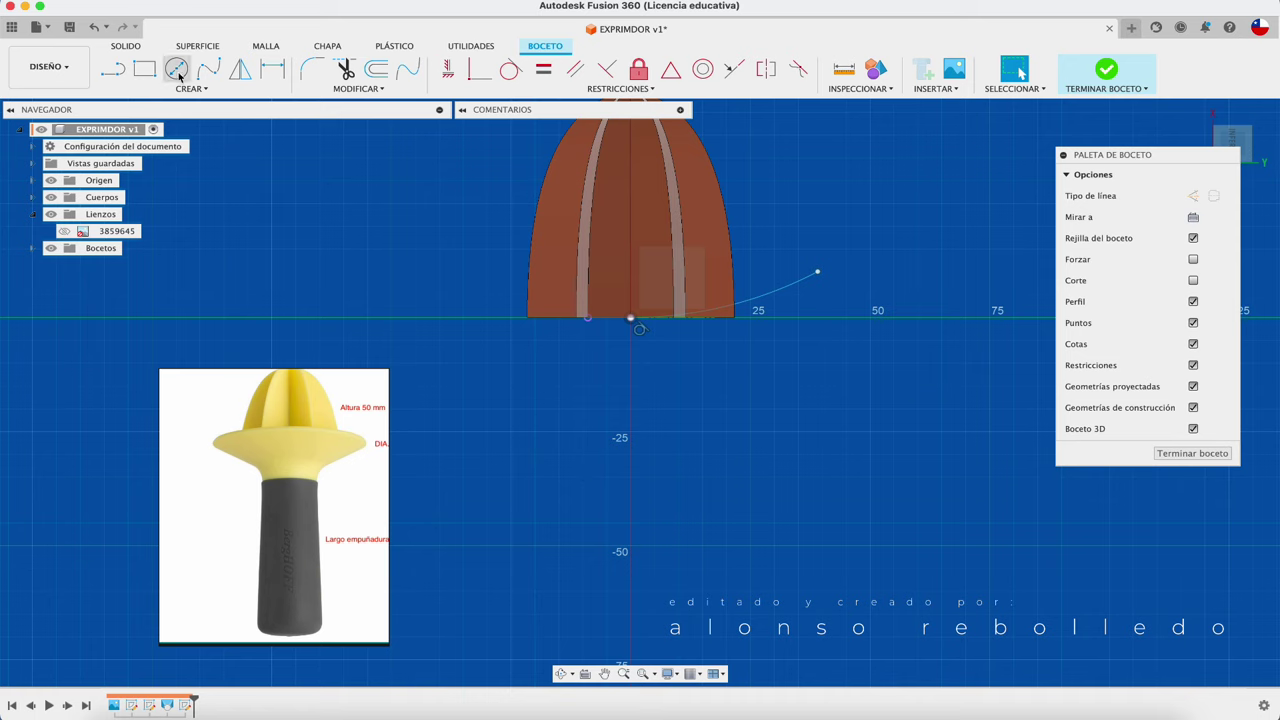
Draw a 90 mm vertical line straight down from the sketch origin
left_click(129, 73)
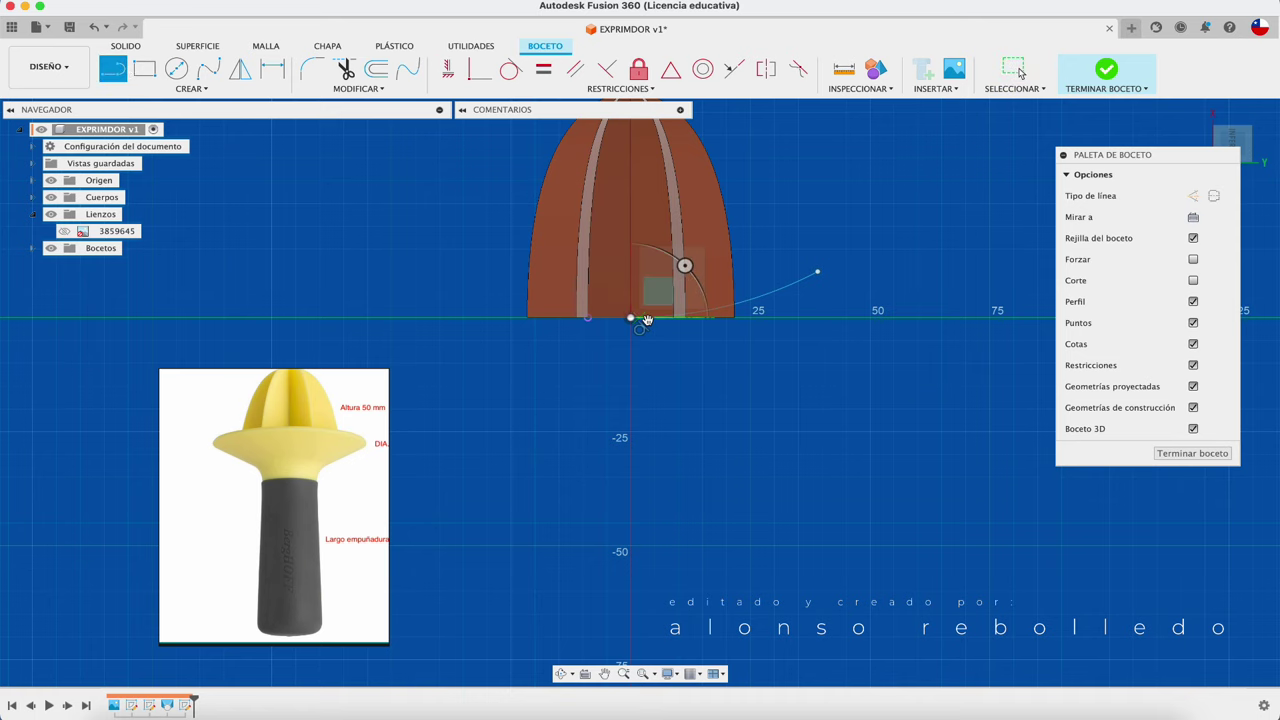
left_click_drag(631, 319, 631, 600)
type("90")
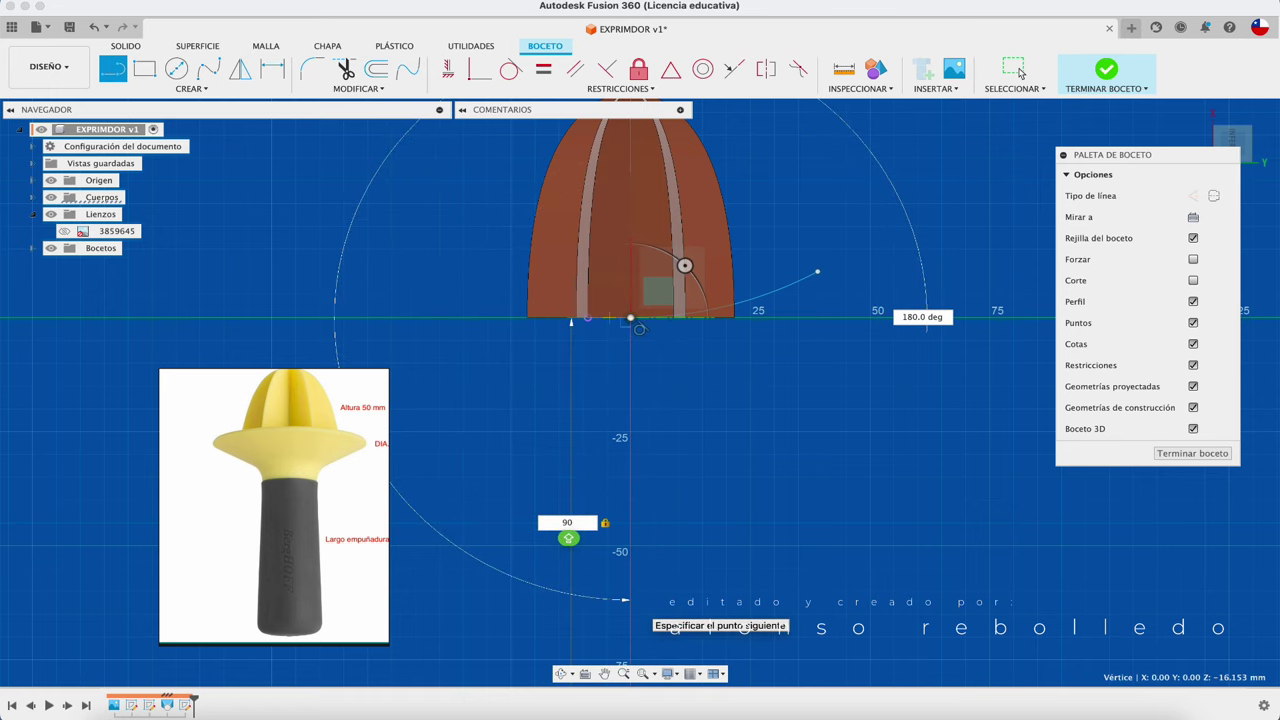
key("Return")
key("Escape")
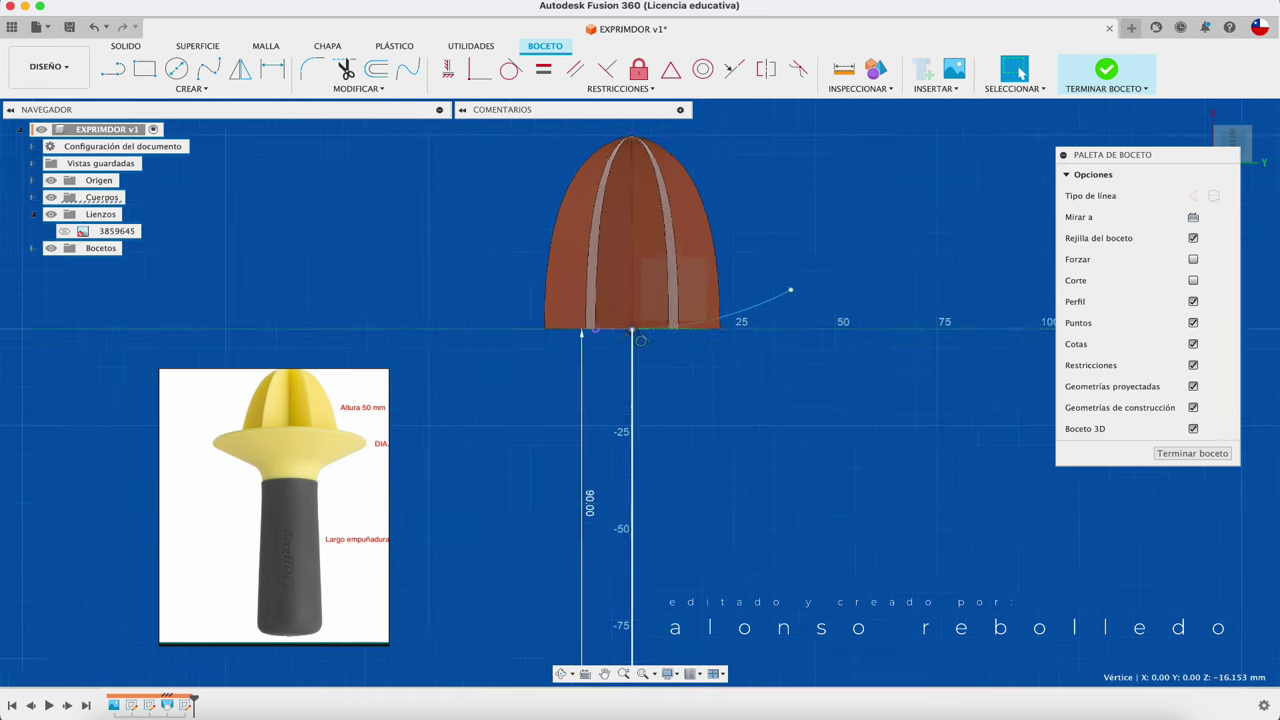
scroll(640, 352, "down", 2)
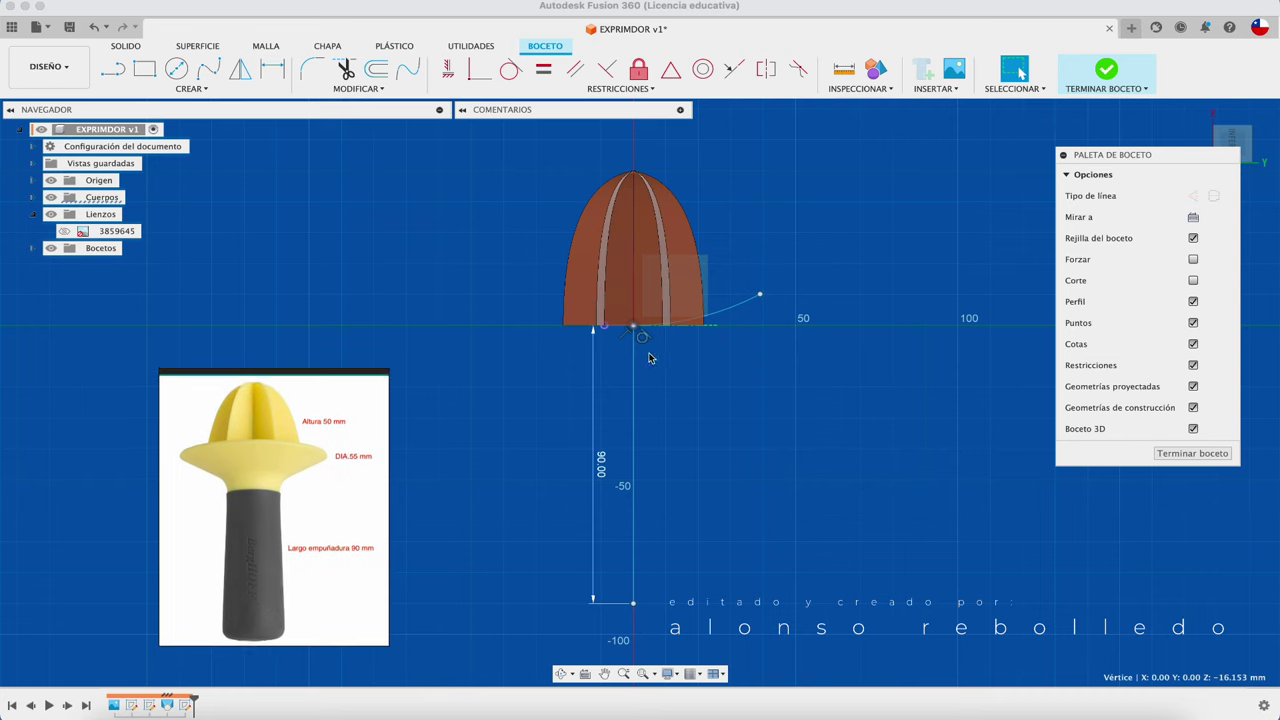
Offset the curve by 3 mm to create a parallel copy
left_click(377, 69)
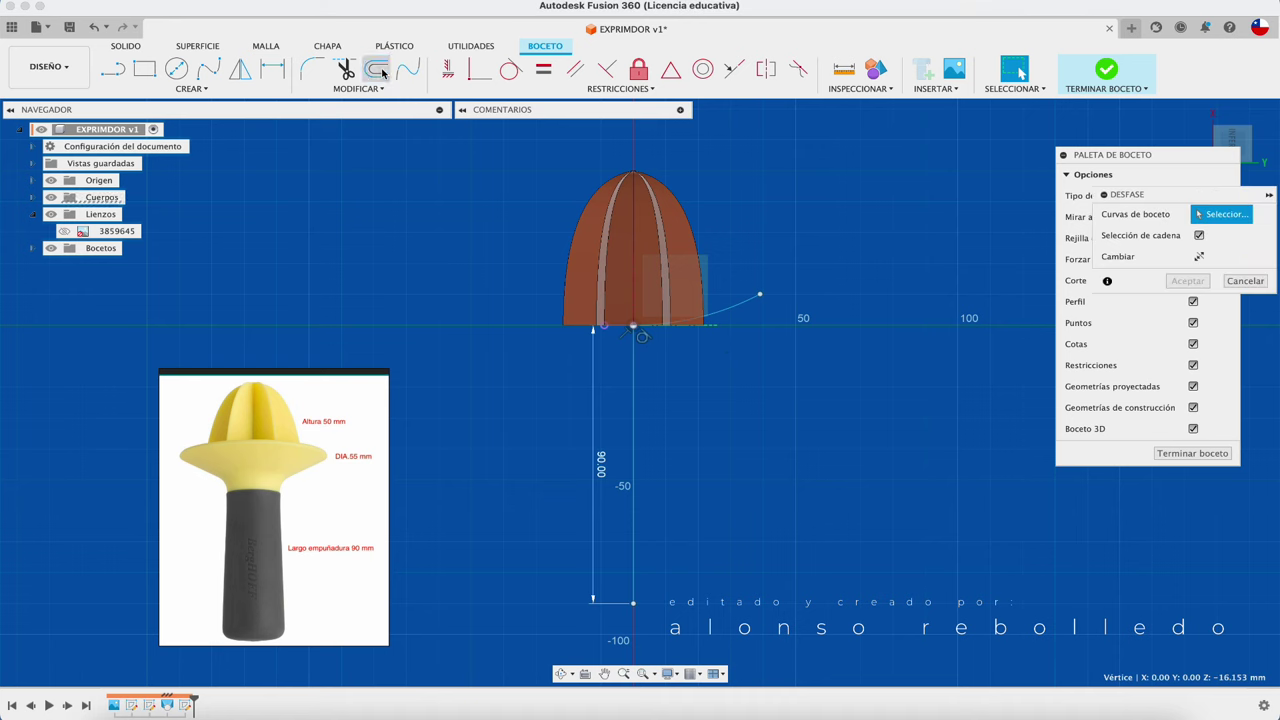
left_click(742, 304)
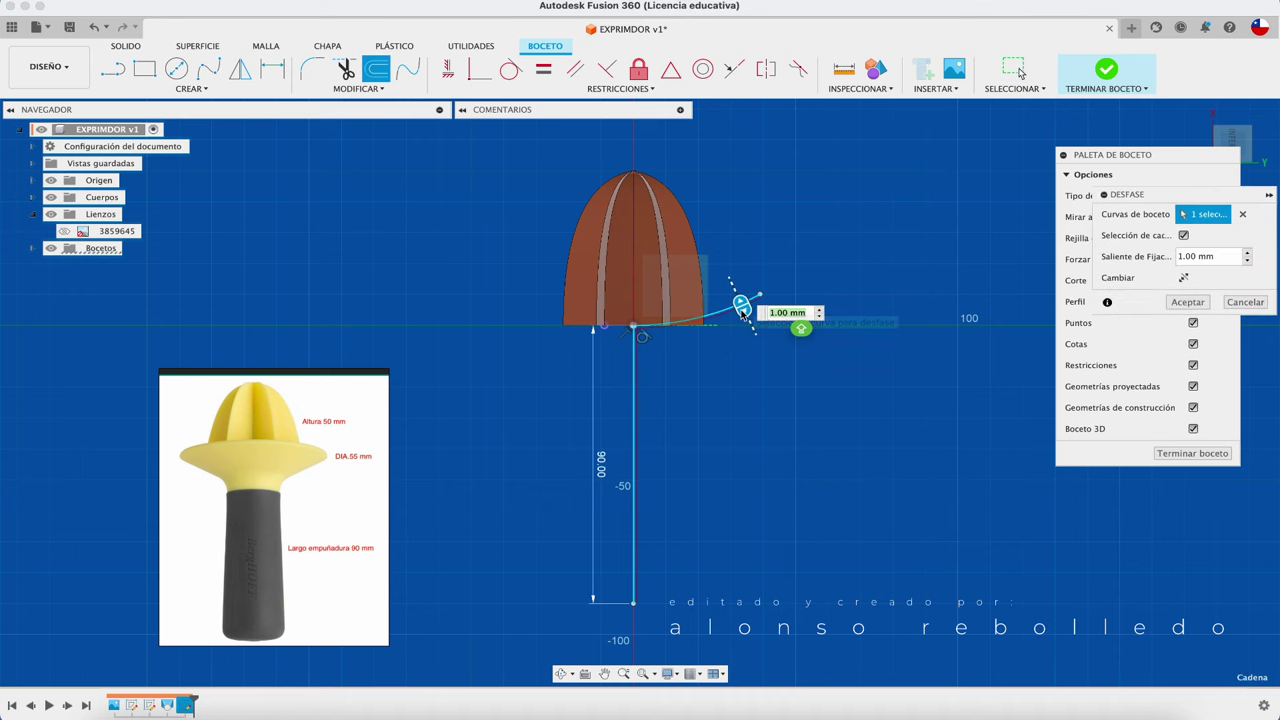
left_click_drag(744, 310, 748, 318)
type("3")
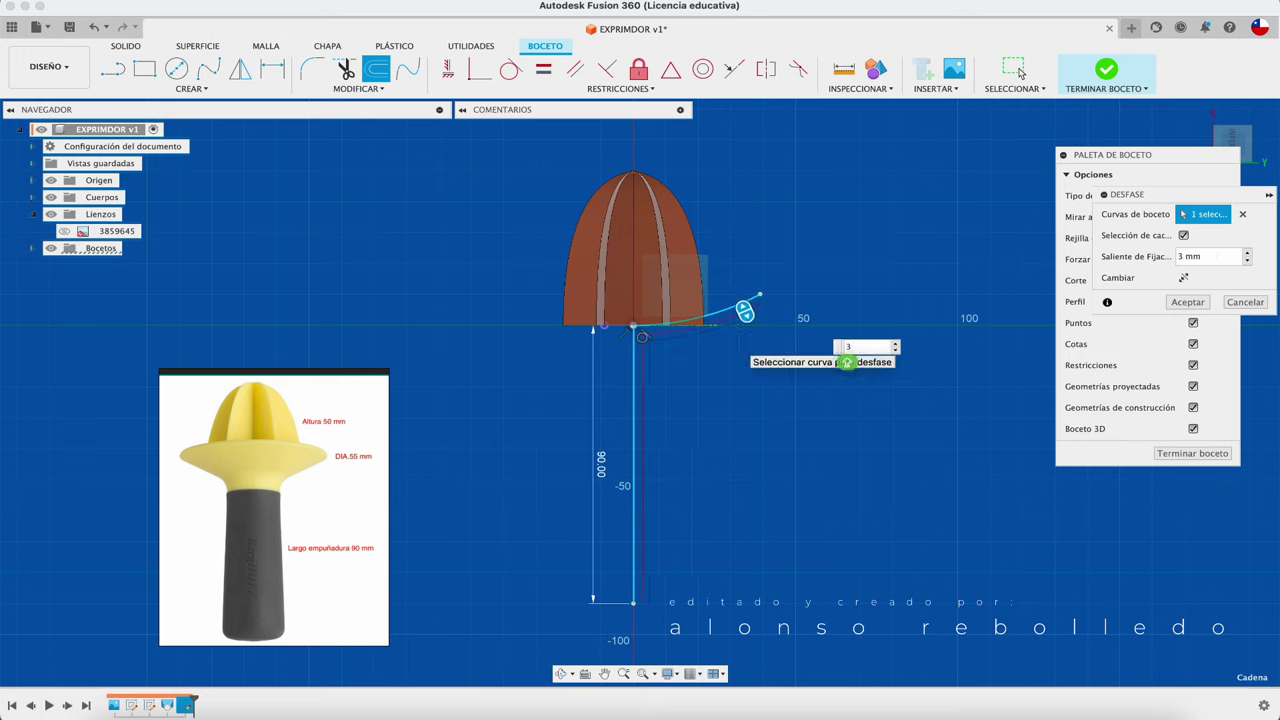
left_click(1017, 70)
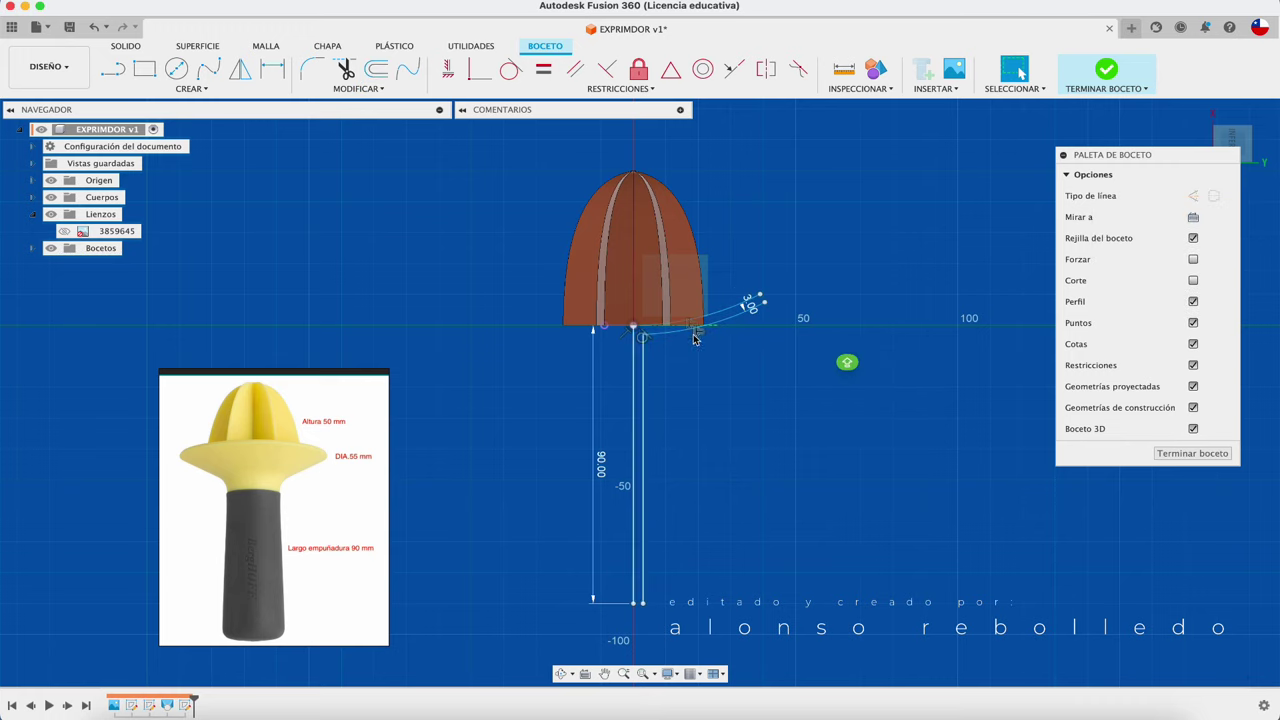
Delete the leftover vertical line beneath the curve
scroll(727, 322, "up", 2)
scroll(727, 322, "up", 1)
scroll(727, 322, "up", 1)
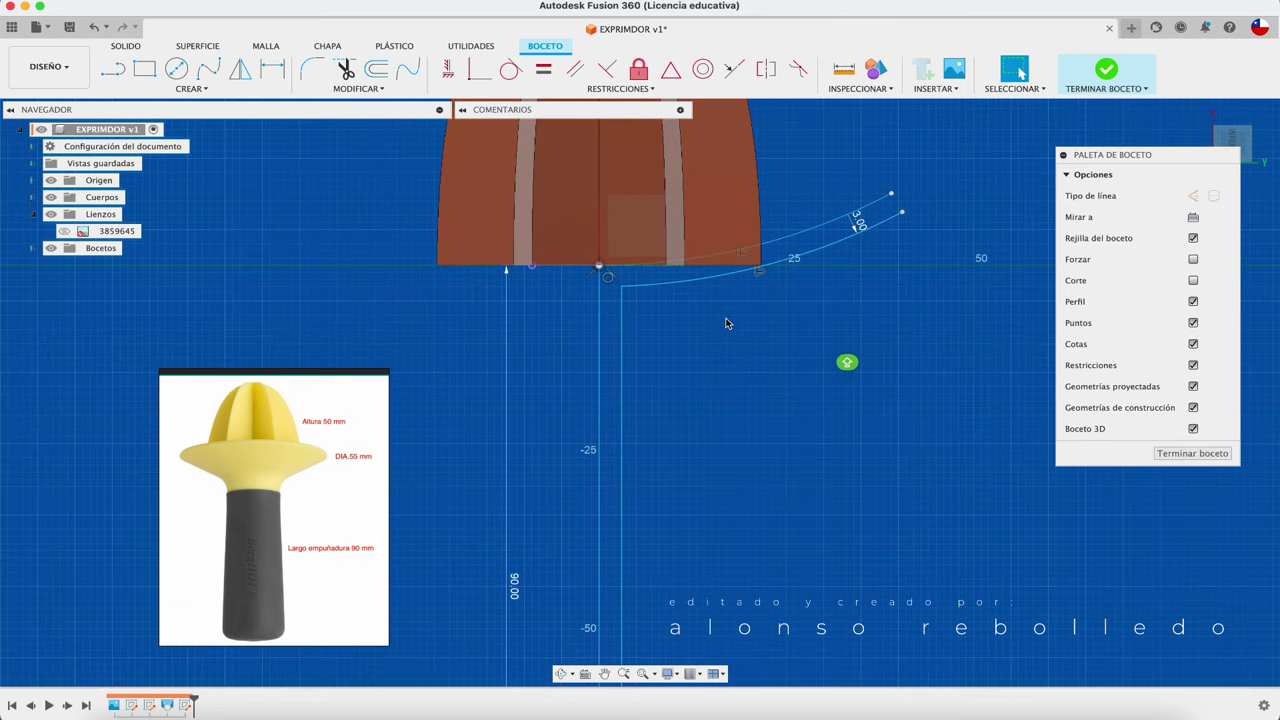
scroll(727, 322, "up", 1)
scroll(727, 322, "up", 1)
scroll(790, 247, "down", 1)
scroll(790, 247, "up", 1)
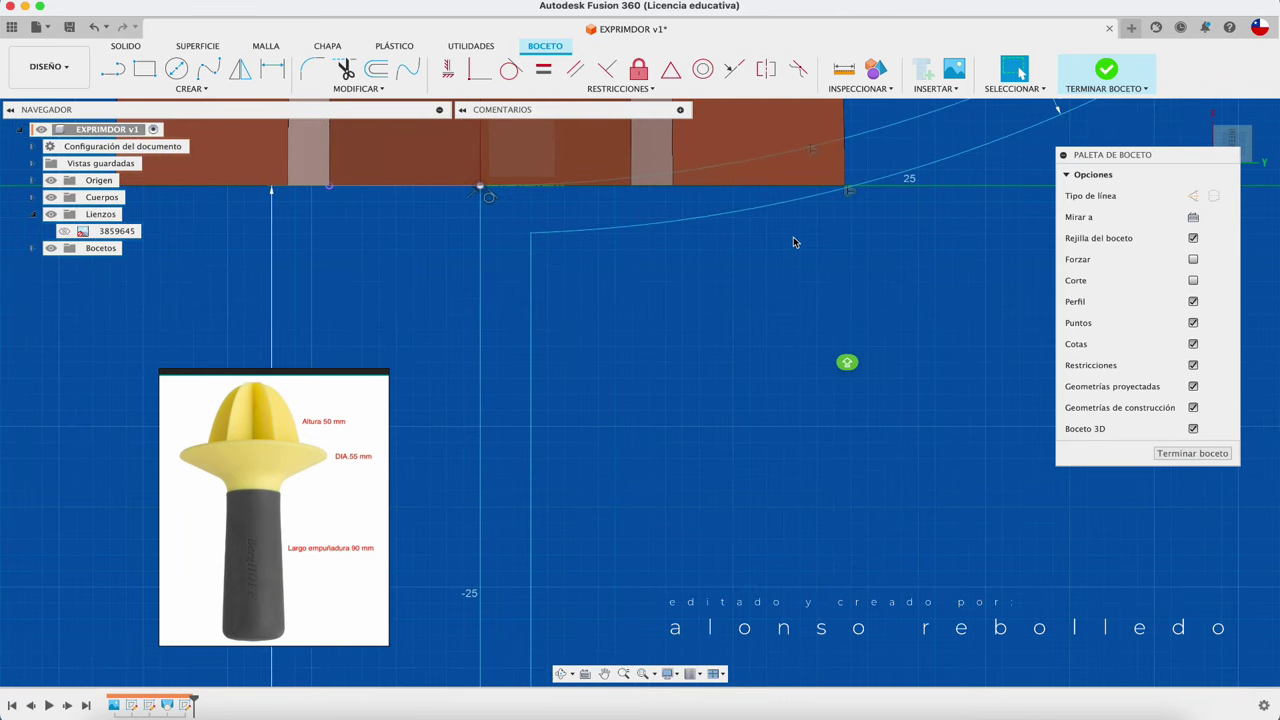
scroll(790, 247, "up", 1)
scroll(792, 247, "up", 1)
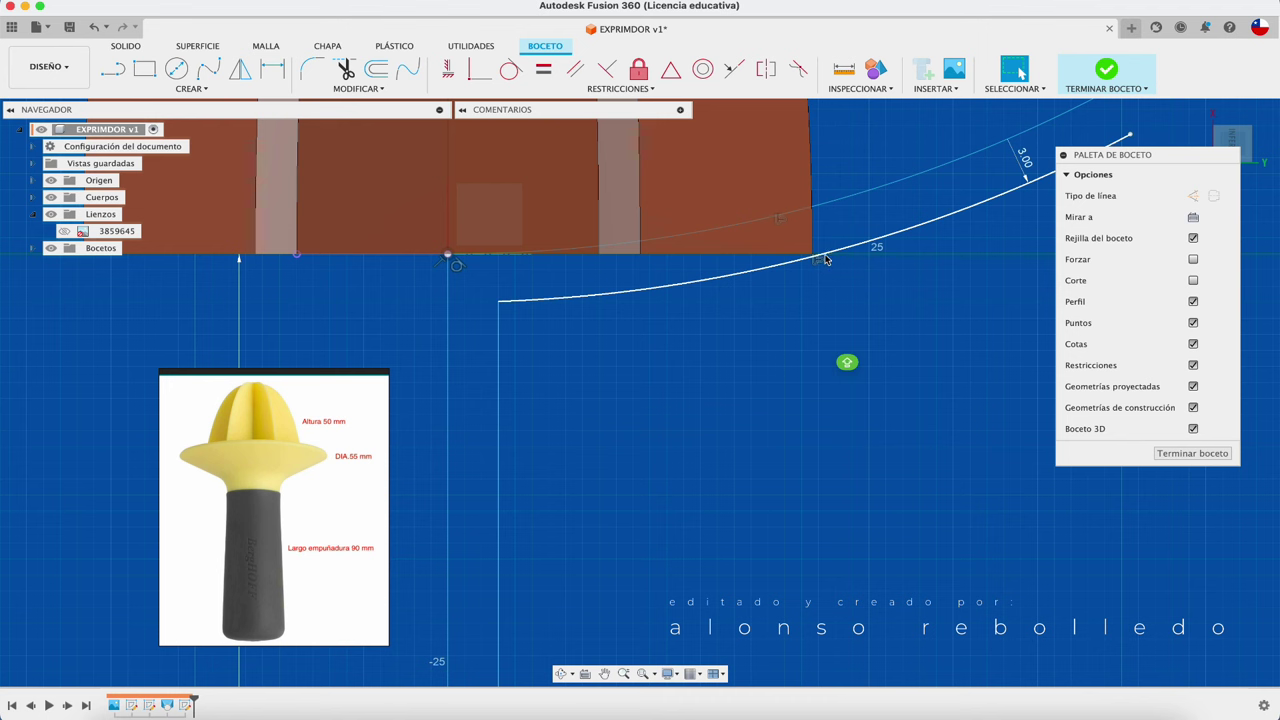
scroll(706, 354, "down", 2)
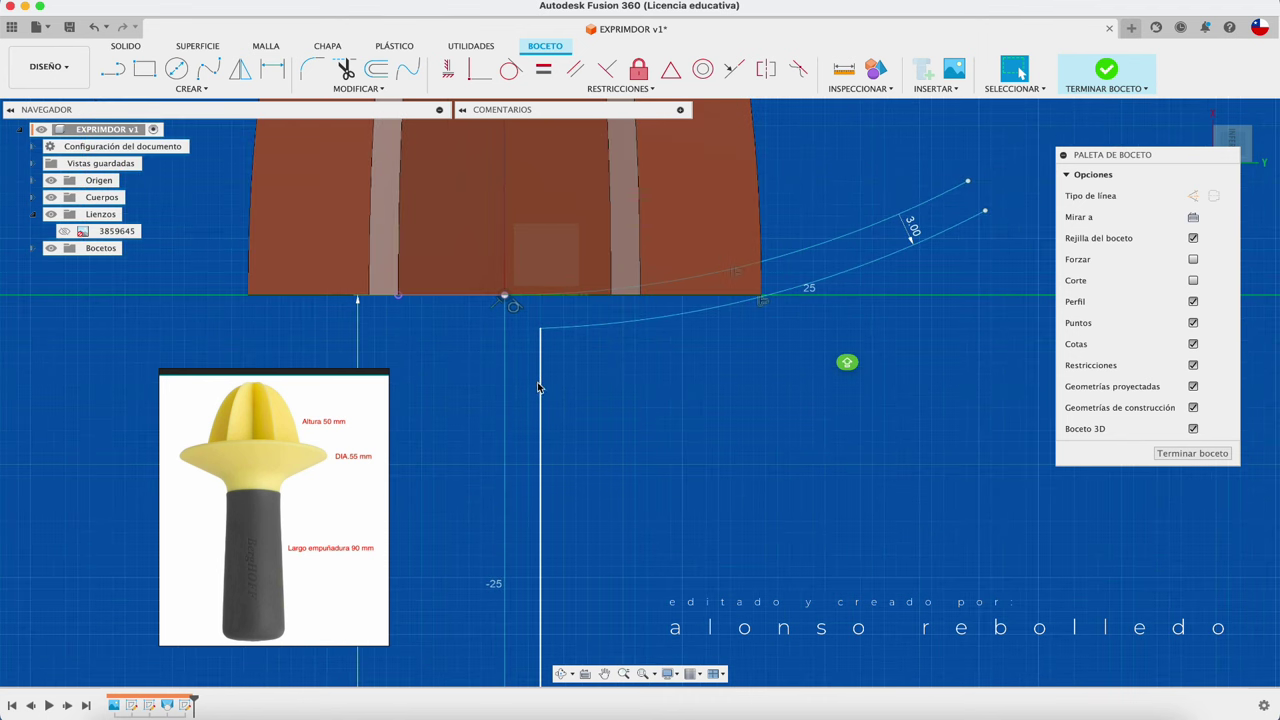
left_click(539, 383)
key("Delete")
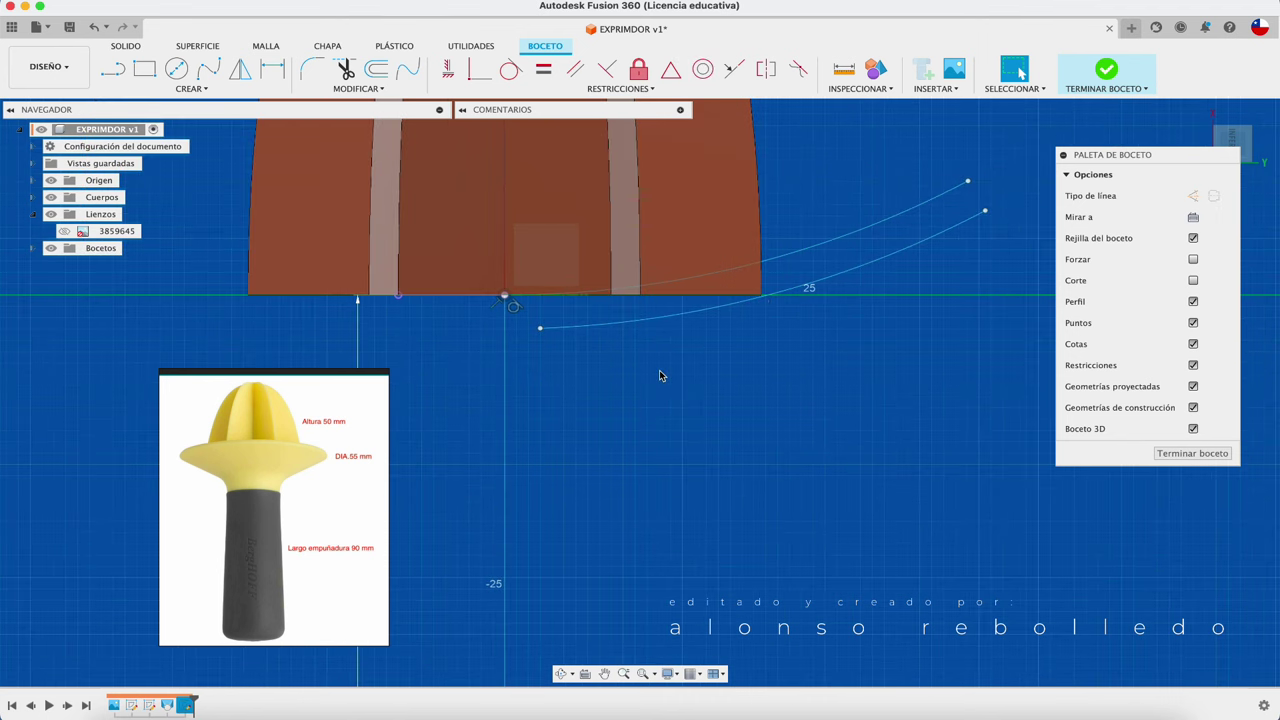
scroll(660, 374, "up", 1)
scroll(942, 160, "up", 1)
scroll(942, 160, "up", 1)
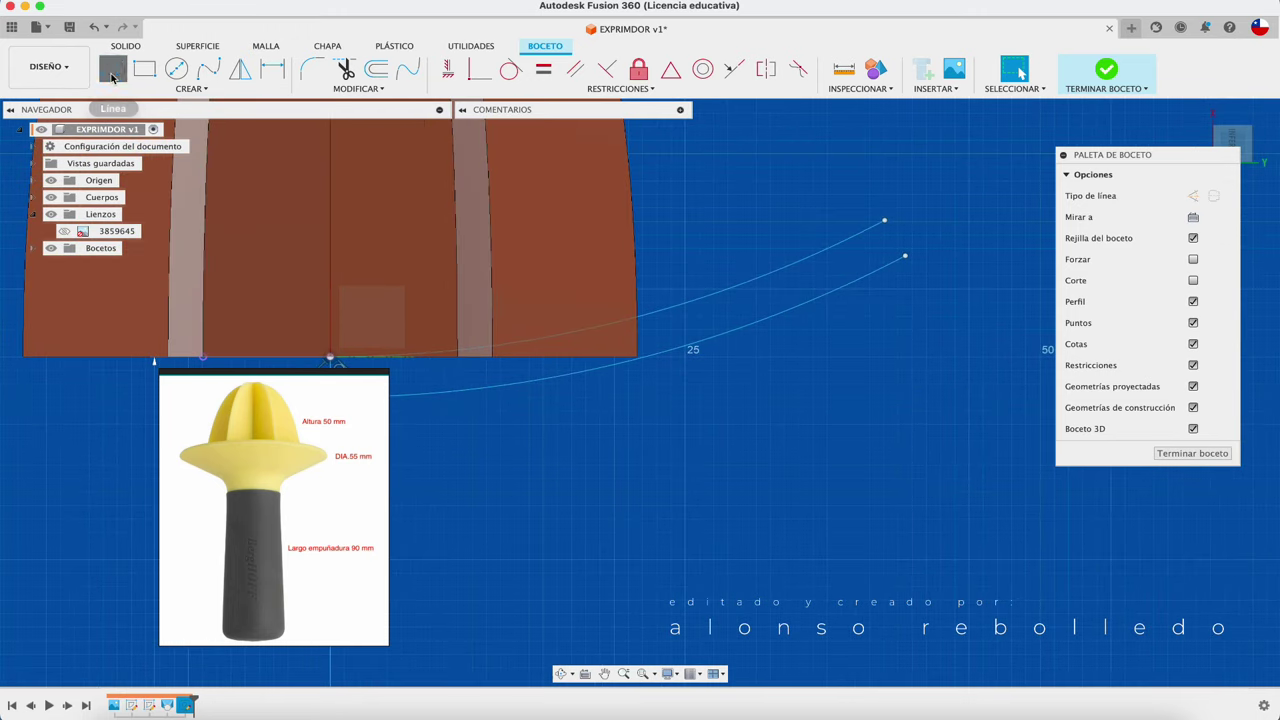
Draw a line joining the outer ends of the two parallel curves
key("l")
left_click(884, 221)
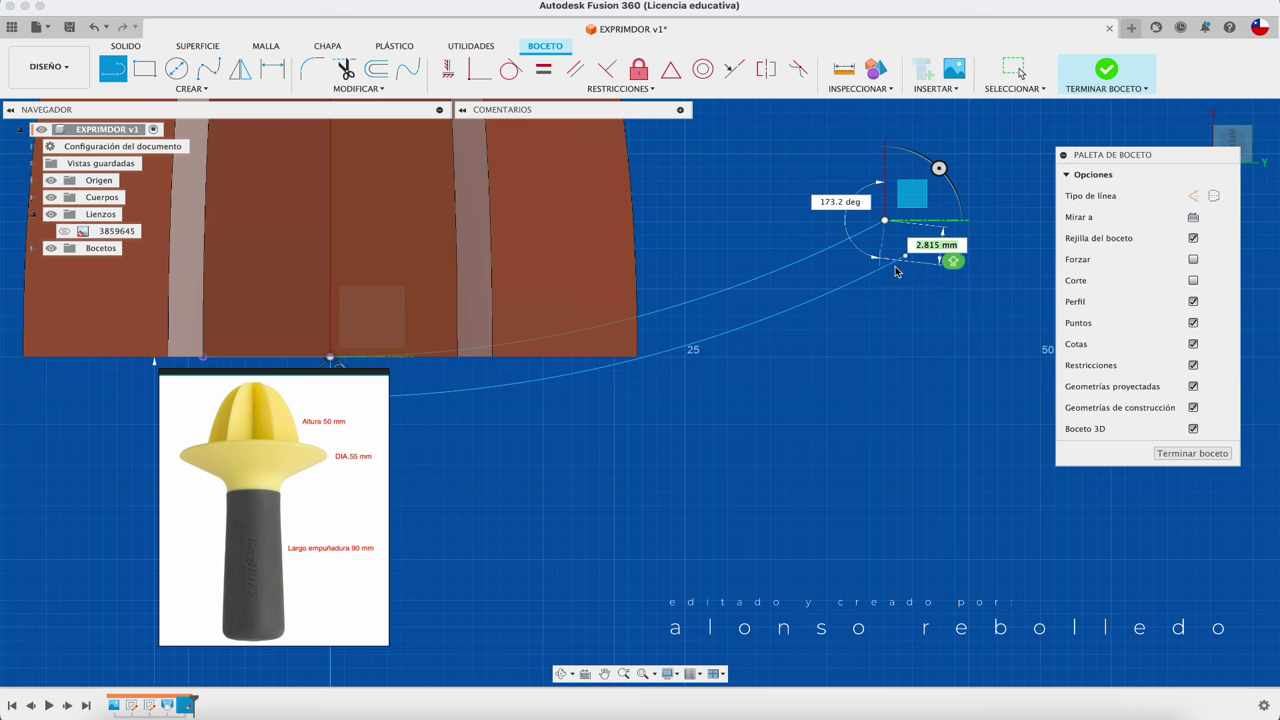
key("Escape")
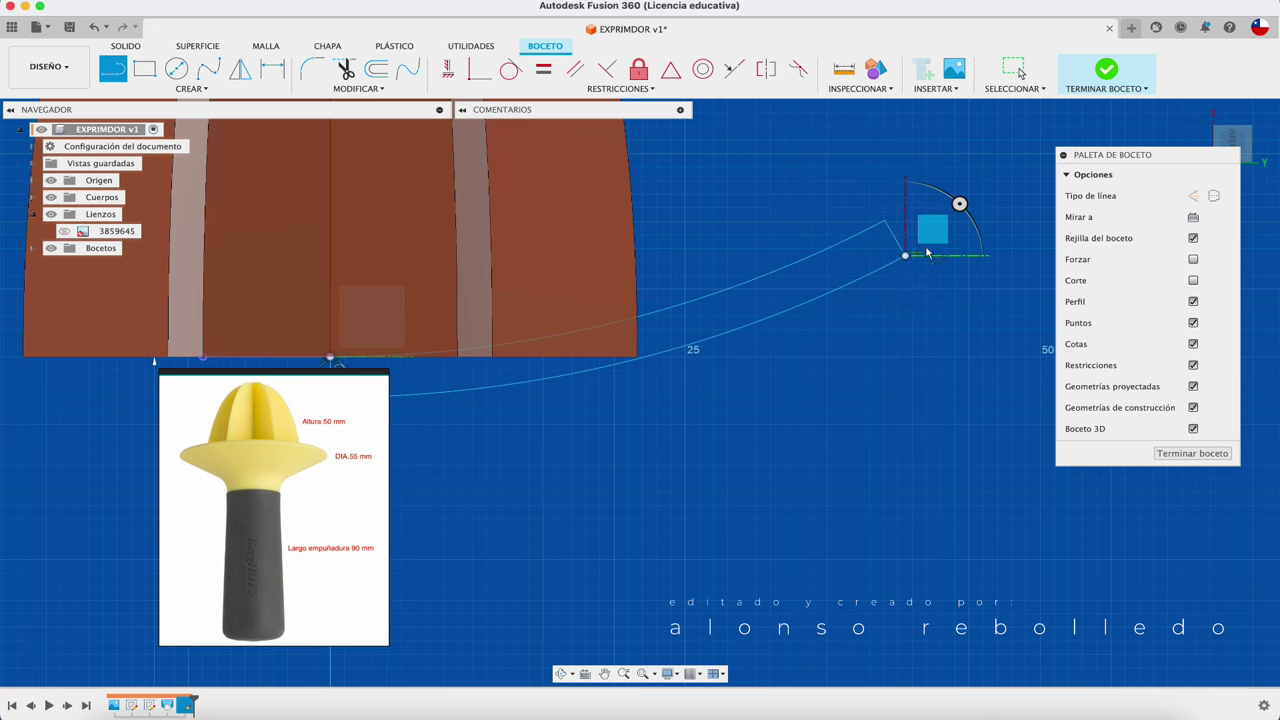
scroll(929, 251, "up", 1)
key("Escape")
middle_click_drag(926, 250, 868, 294)
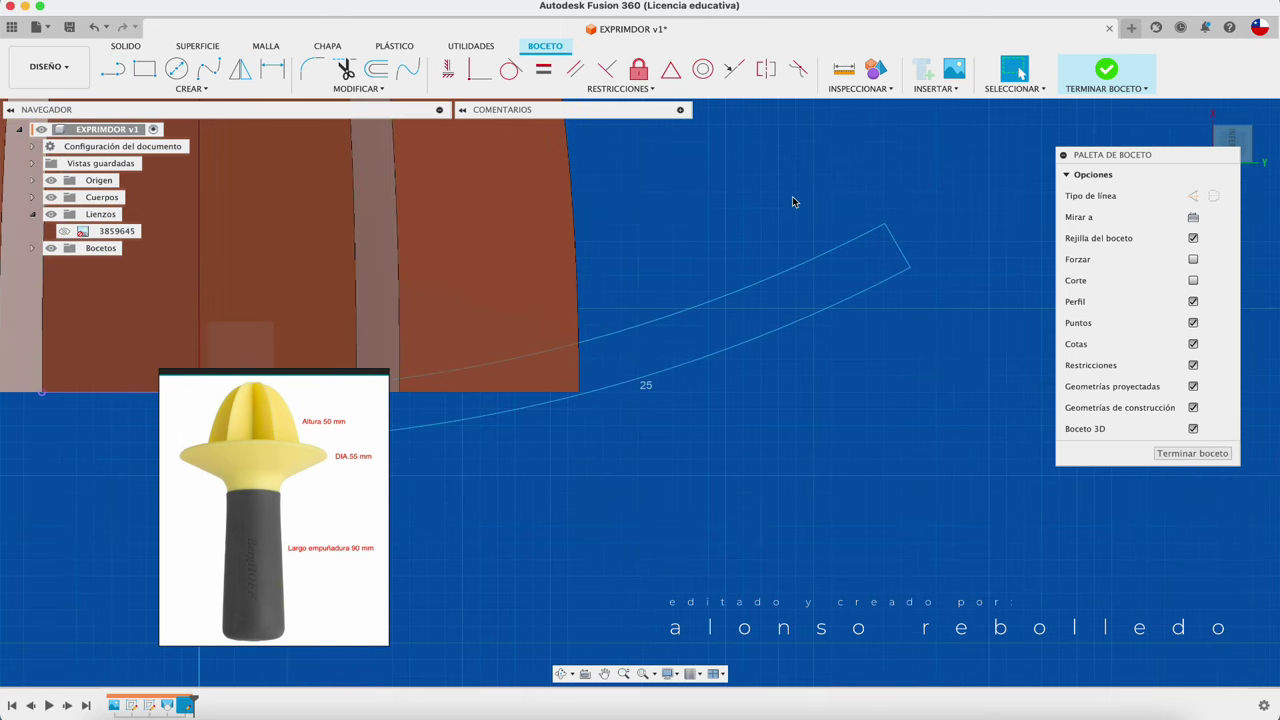
Add a small circle at the curve ends and trim away its inner half
left_click(176, 69)
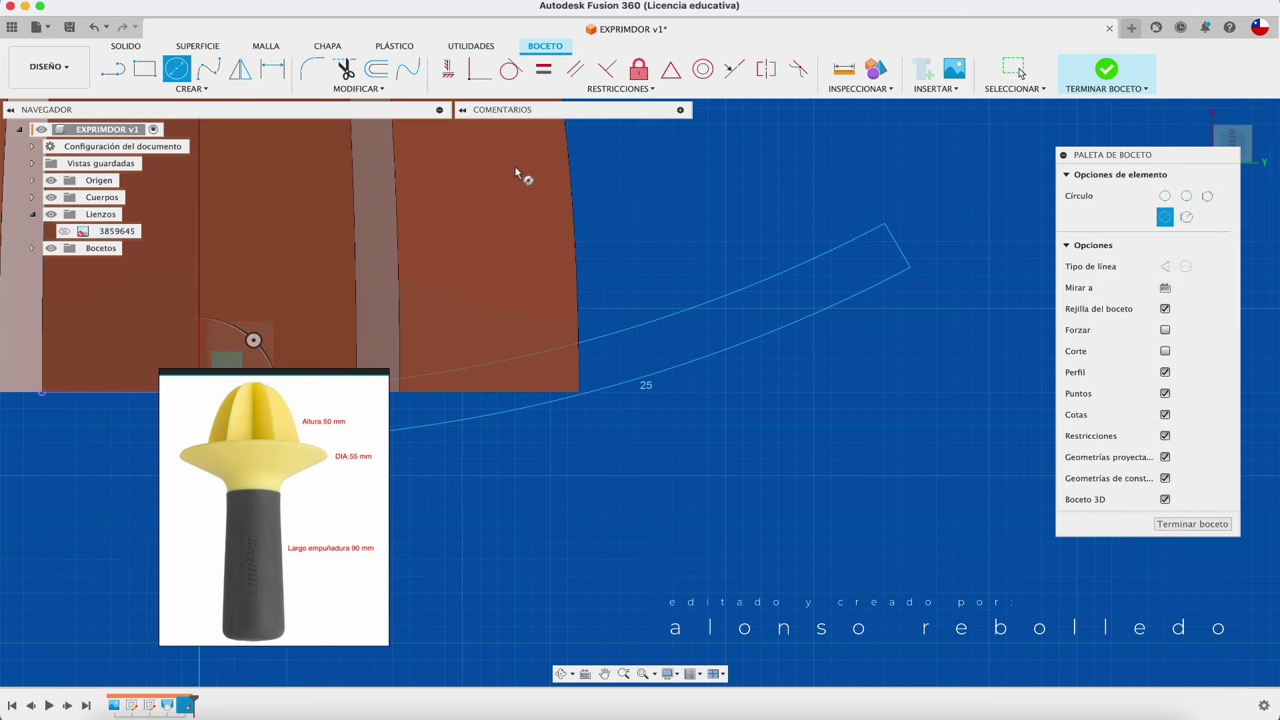
left_click(897, 250)
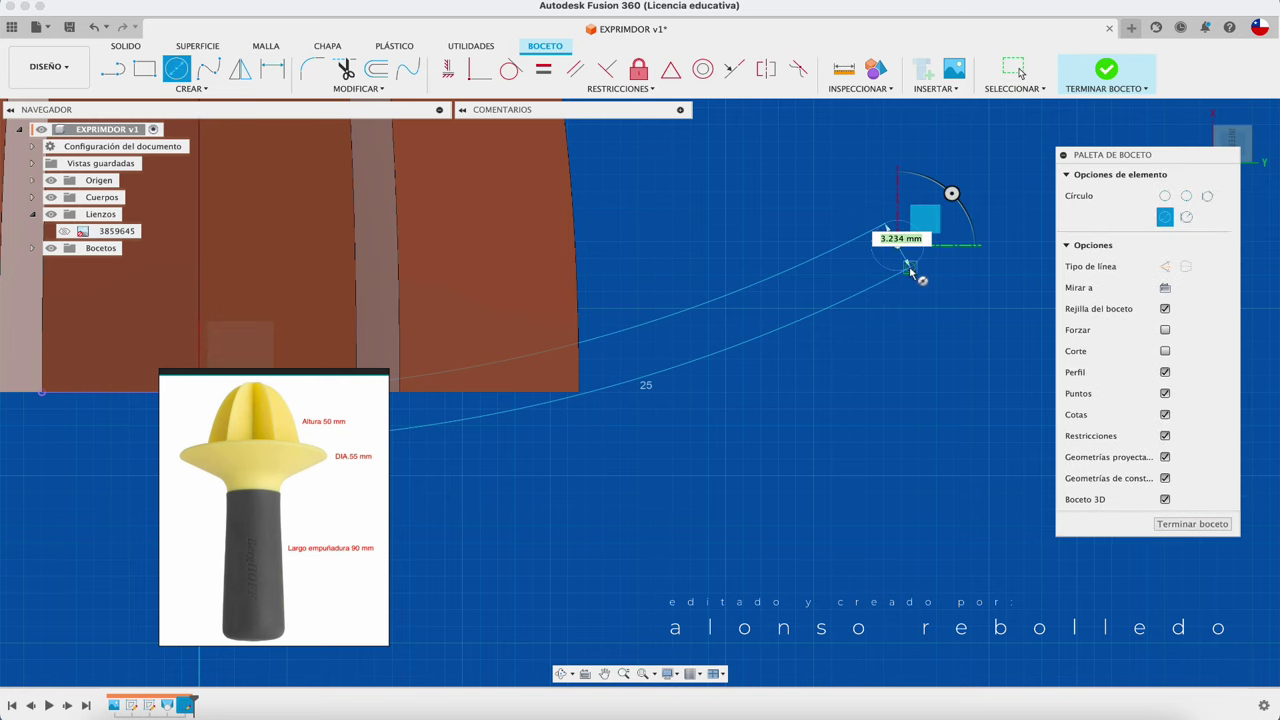
left_click(911, 272)
key("Escape")
middle_click_drag(923, 271, 866, 294)
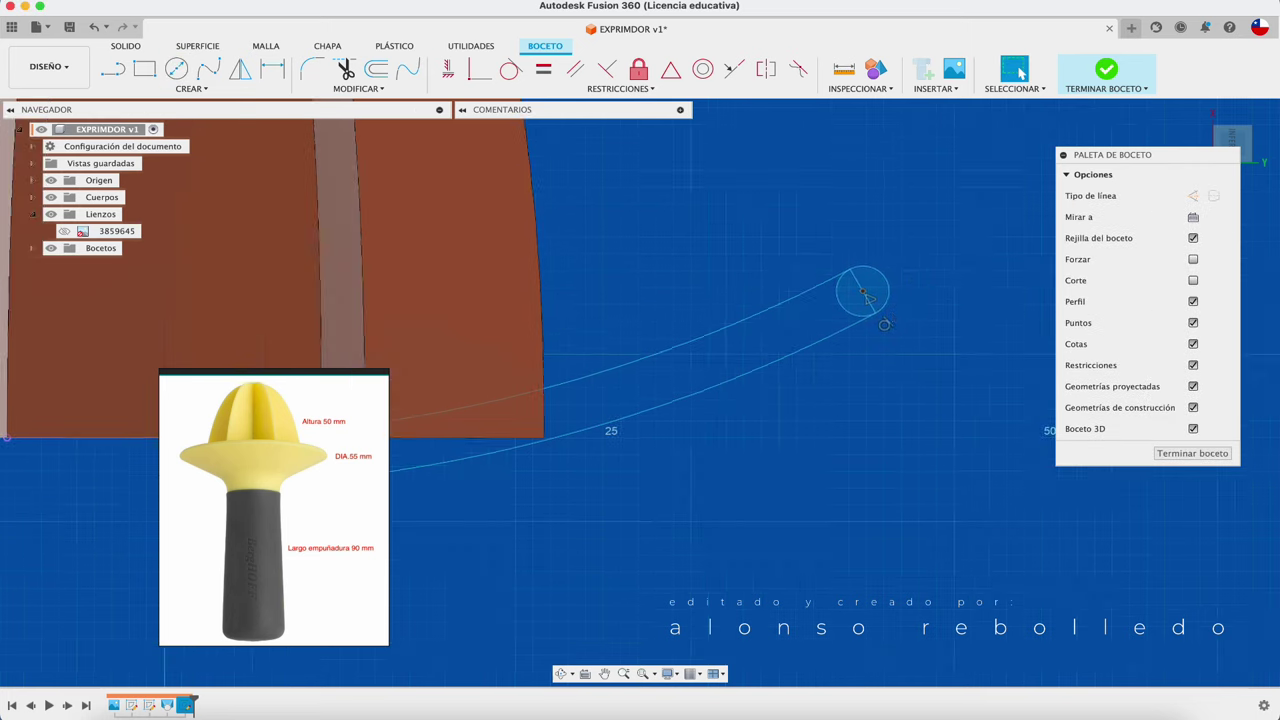
key("t")
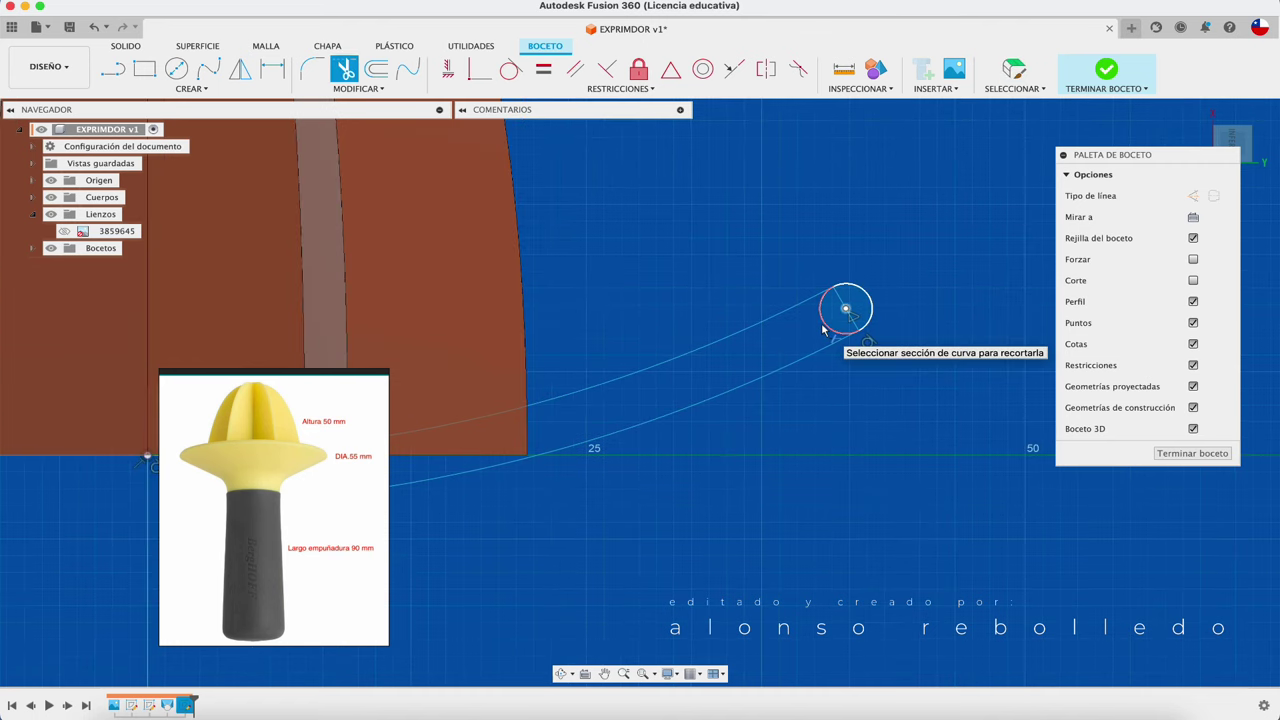
left_click(822, 330)
scroll(846, 363, "down", 5)
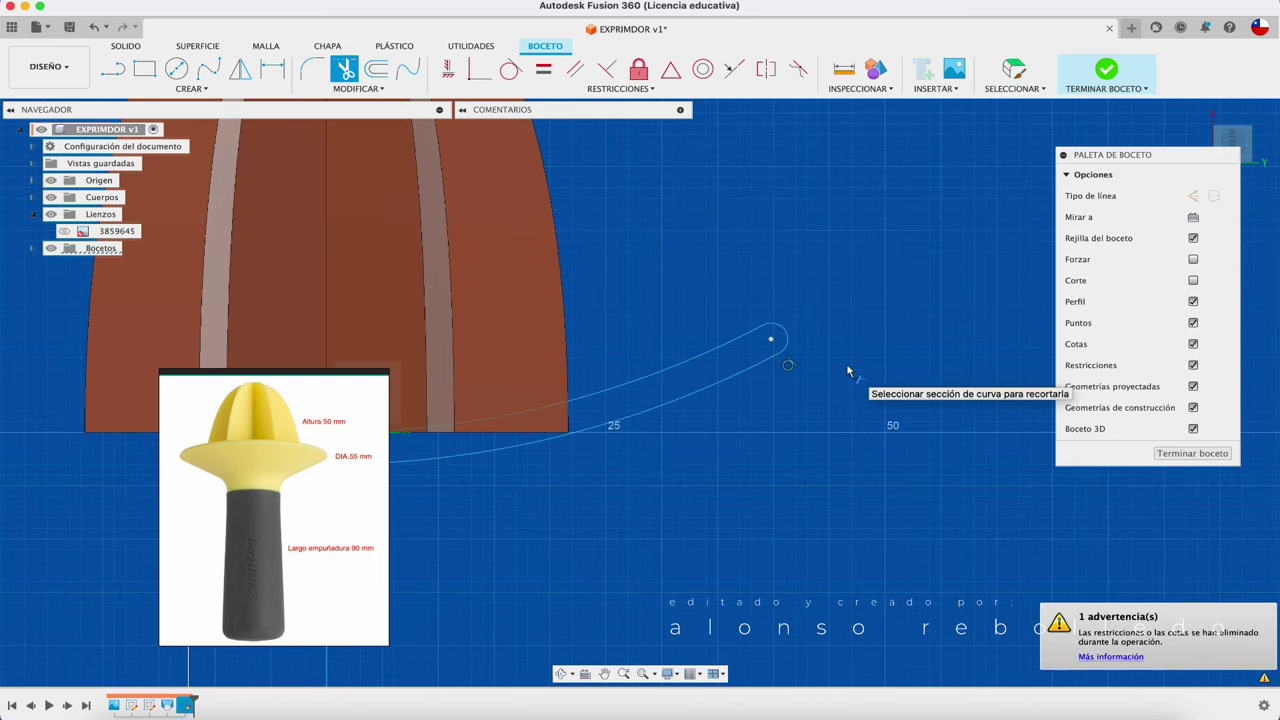
scroll(847, 371, "down", 3)
scroll(847, 371, "down", 3)
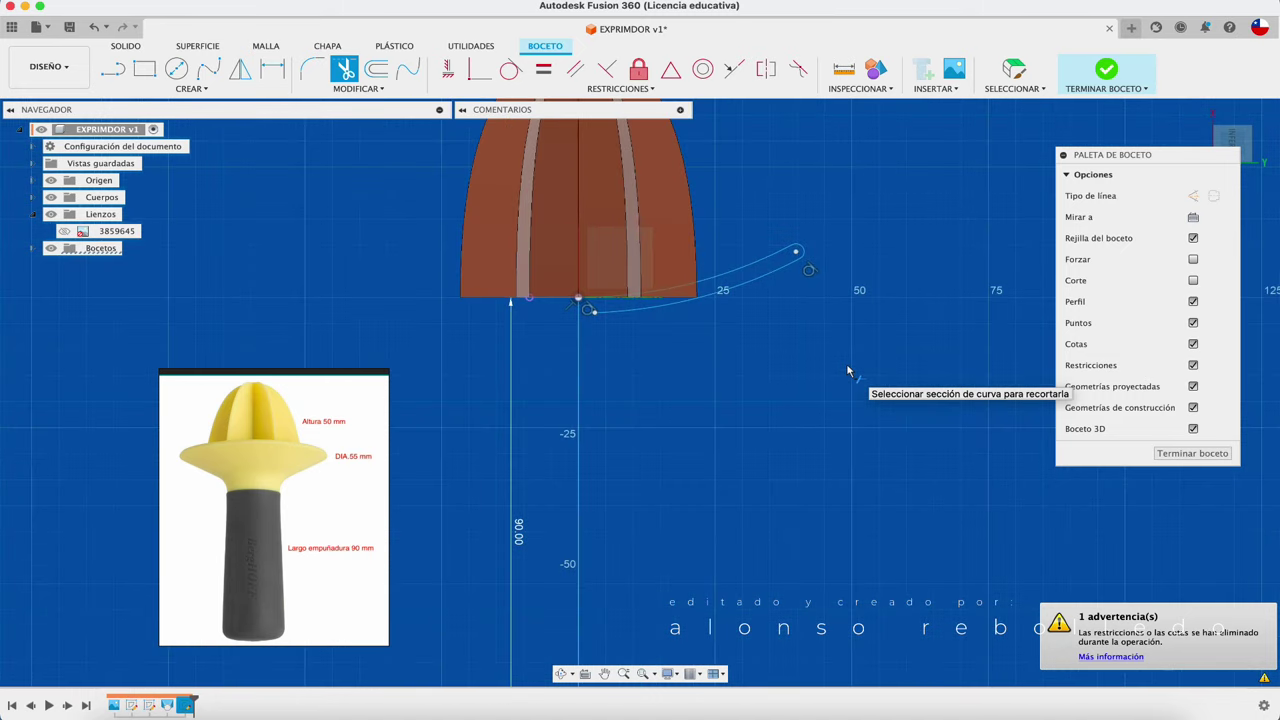
scroll(847, 371, "down", 2)
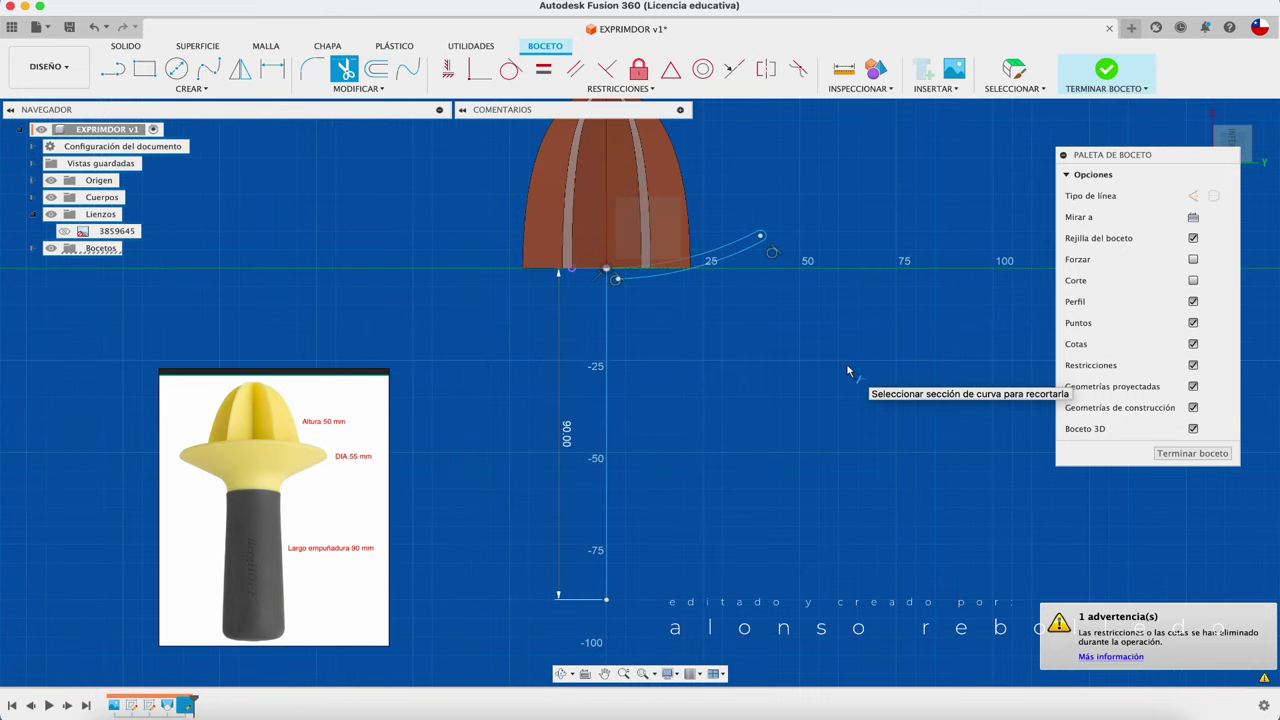
Draw the 19.193 mm handle base and slanted side up to the brim, trimming the excess arc
left_click(113, 68)
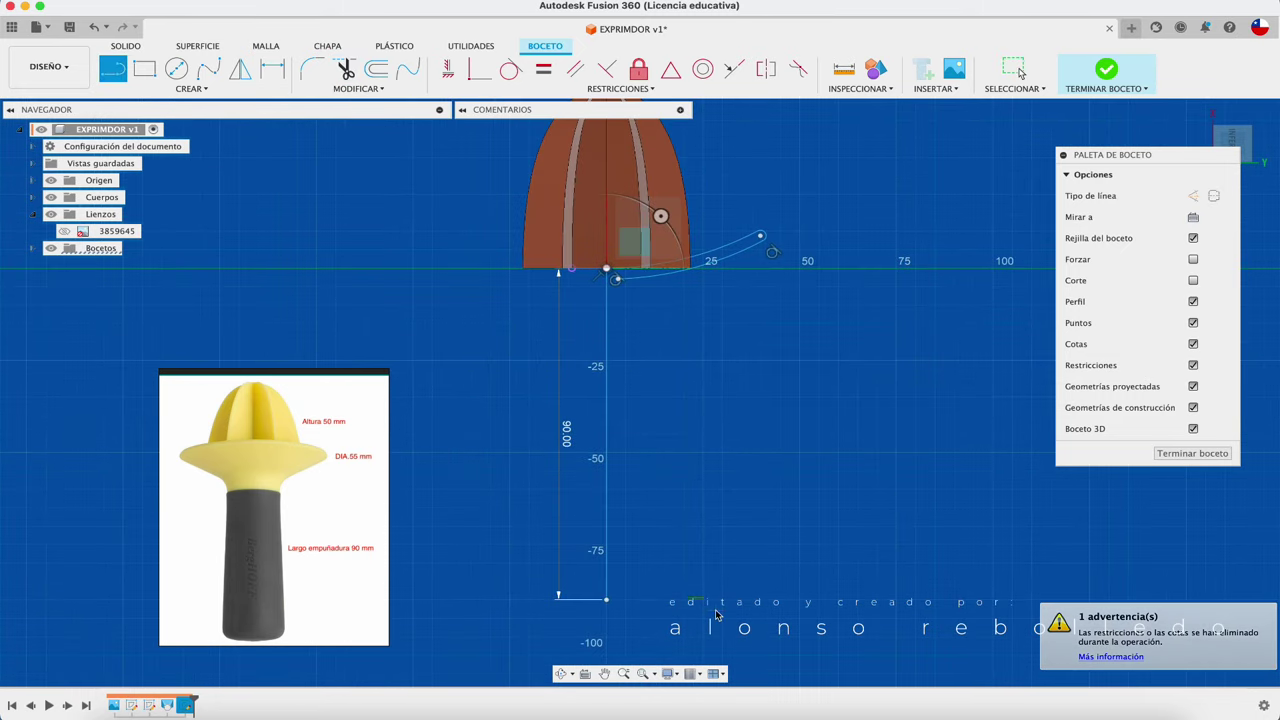
left_click(607, 600)
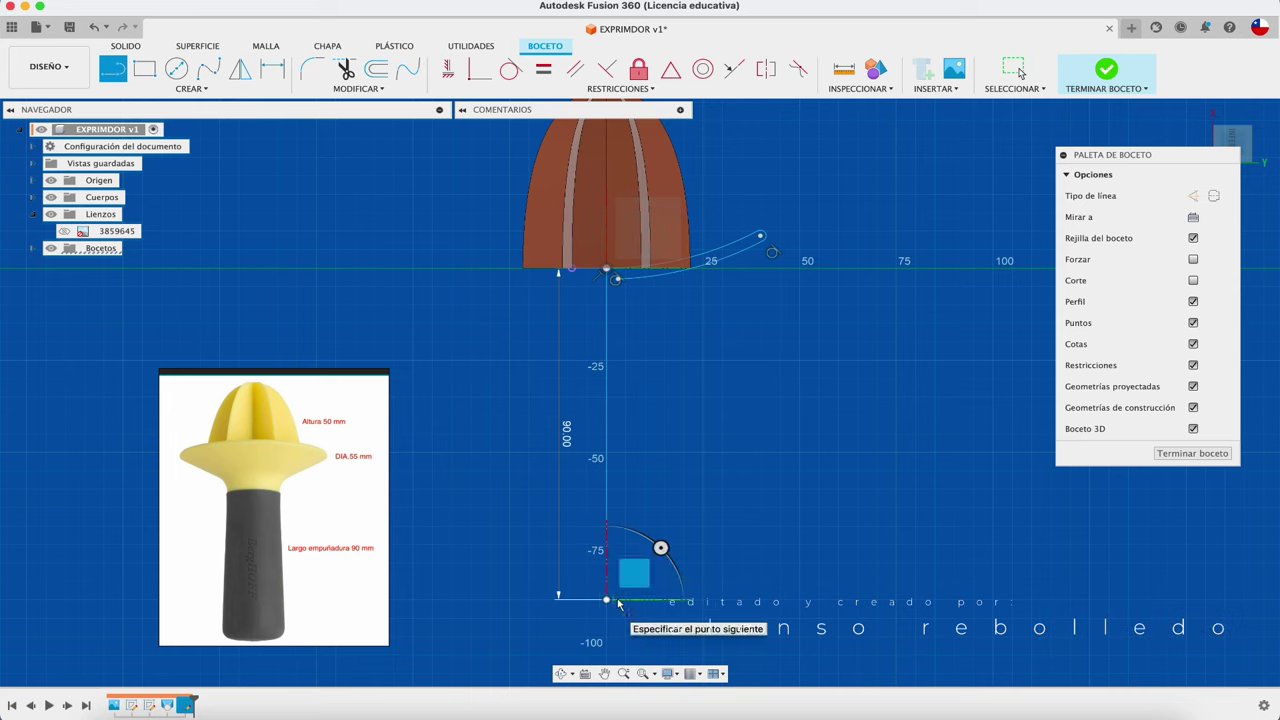
left_click(681, 600)
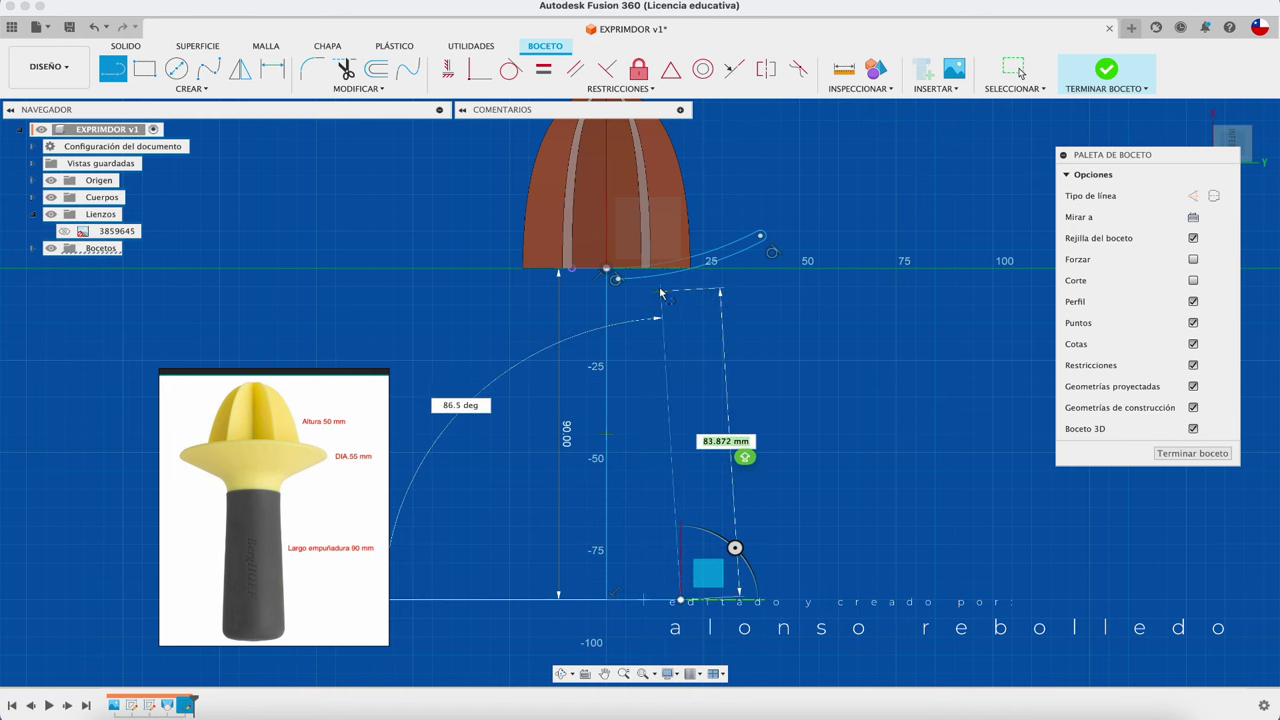
left_click(665, 277)
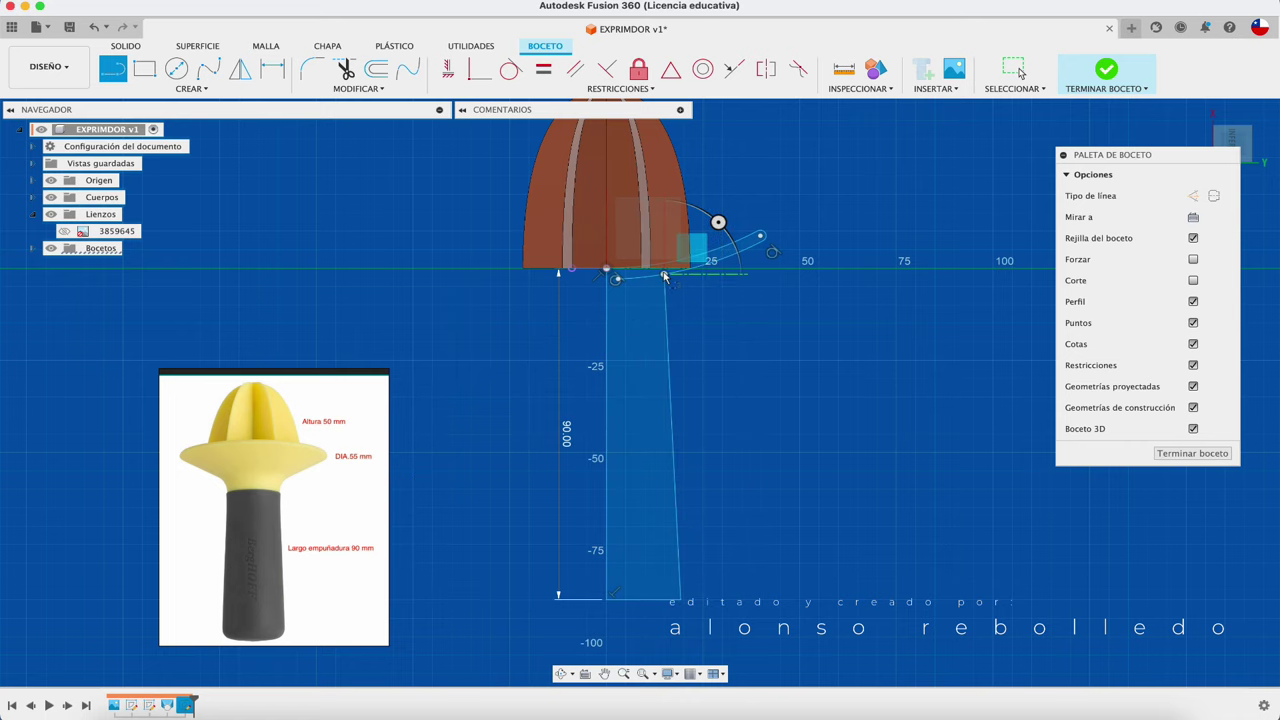
key("Escape")
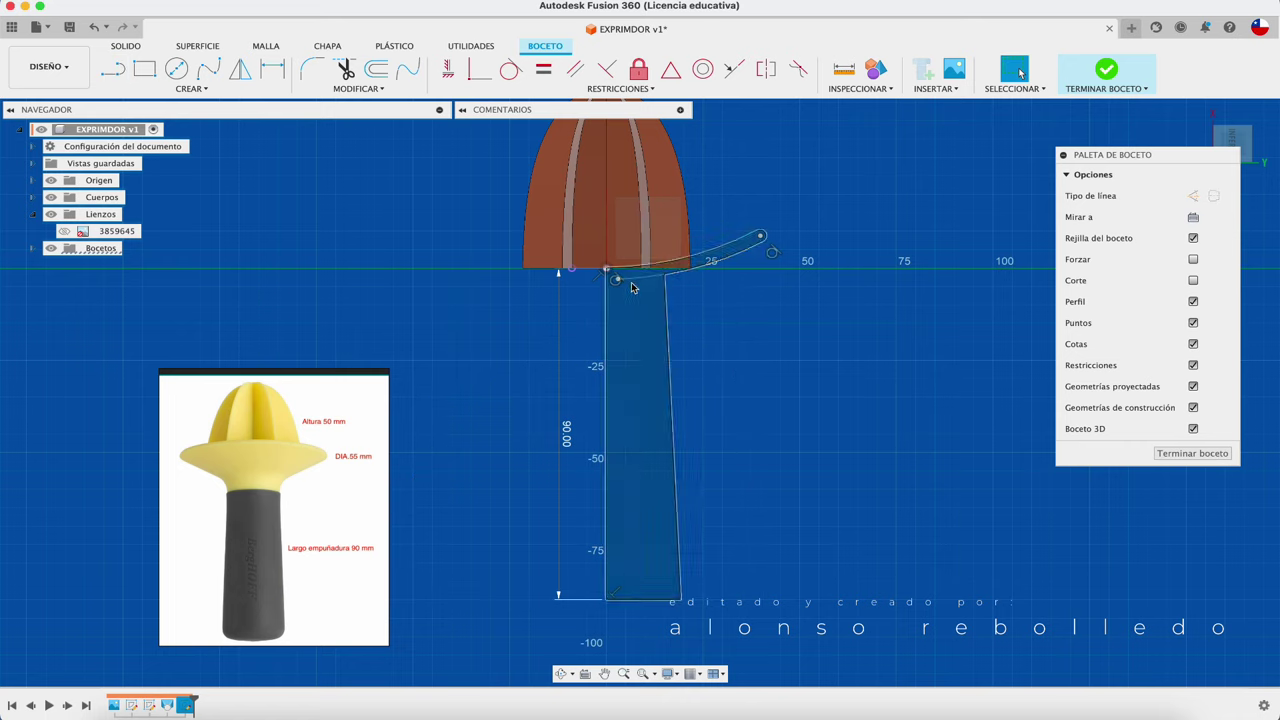
scroll(695, 300, "up", 2)
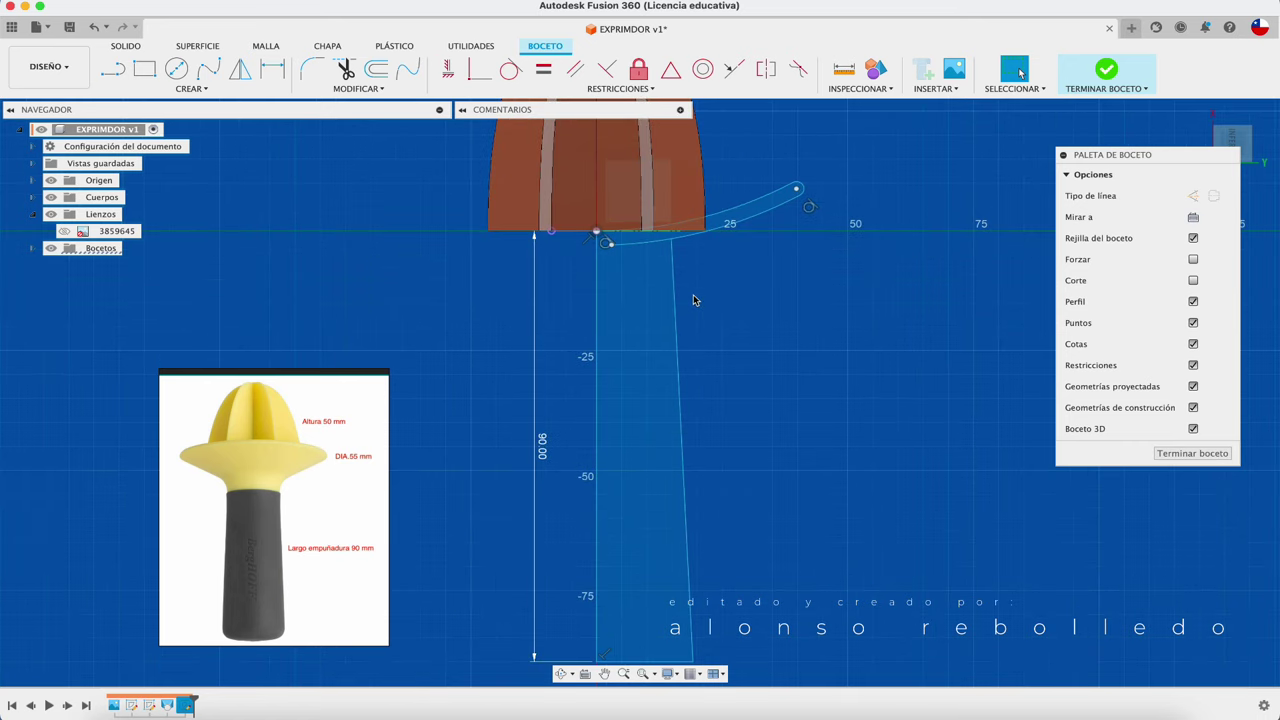
key("t")
left_click(640, 240)
scroll(700, 296, "down", 1)
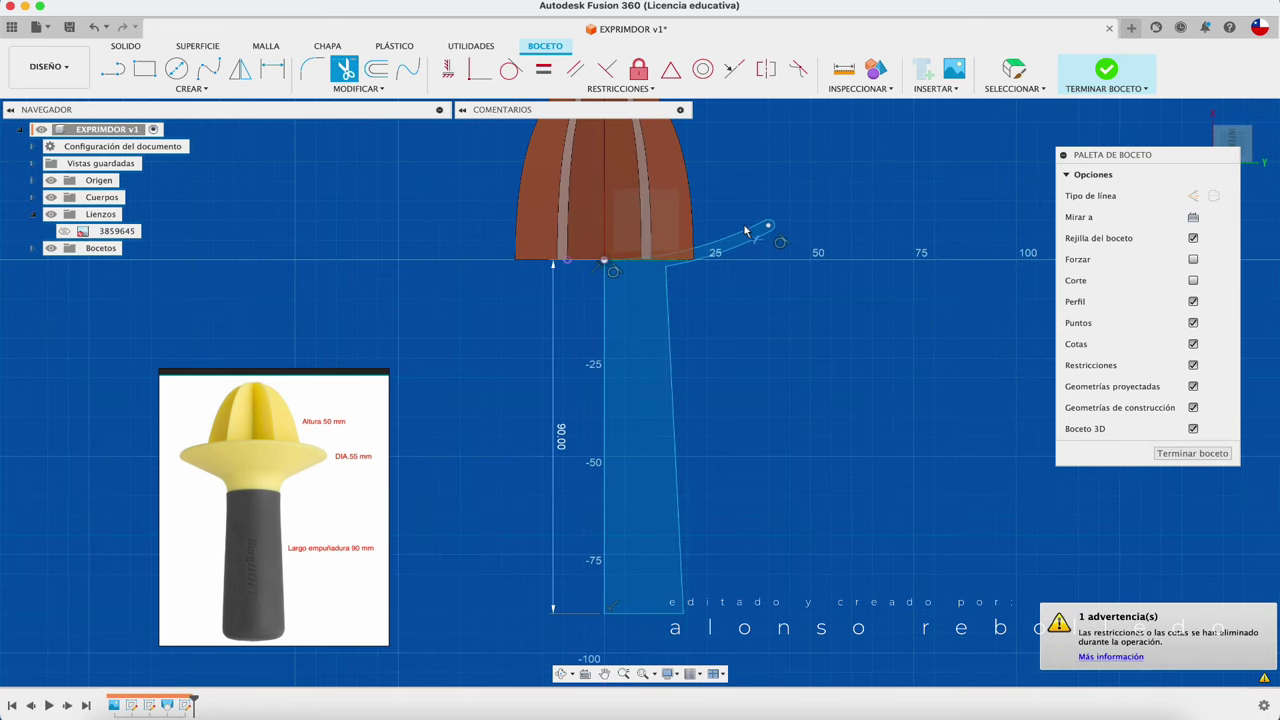
Fillet the corner between the handle side and the brim curve with R30.30
left_click(312, 68)
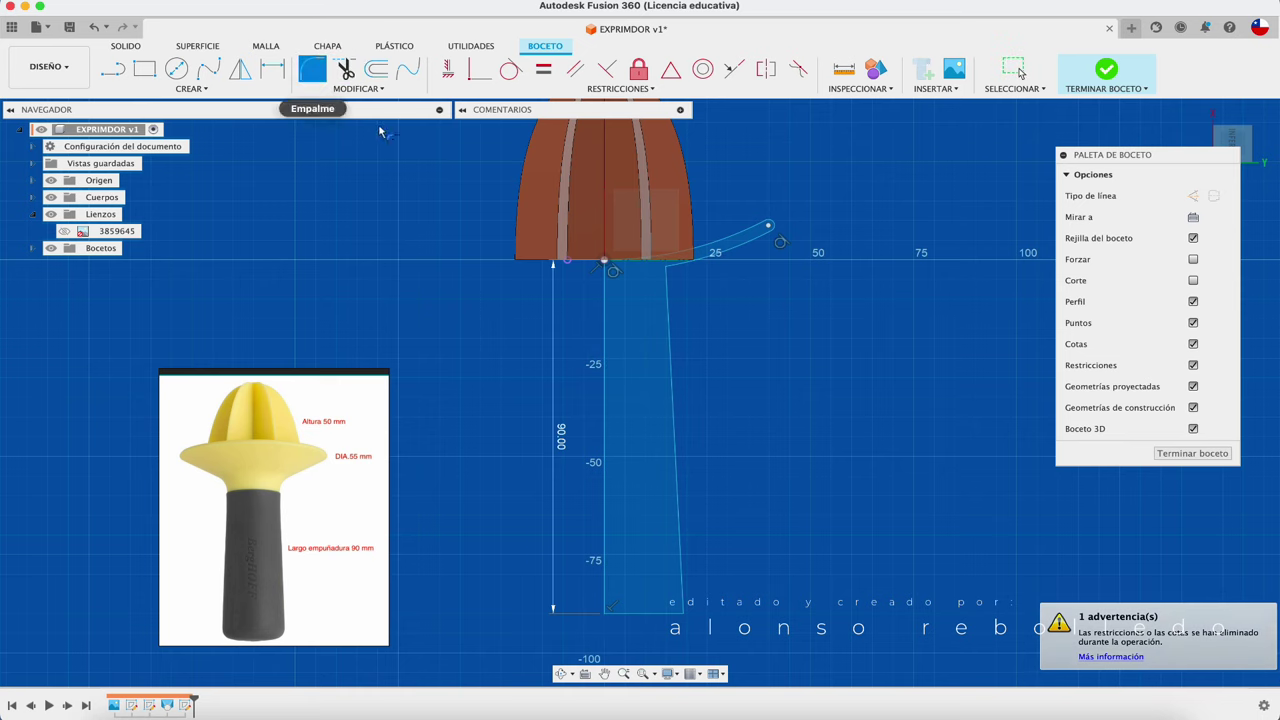
left_click(667, 302)
left_click(679, 284)
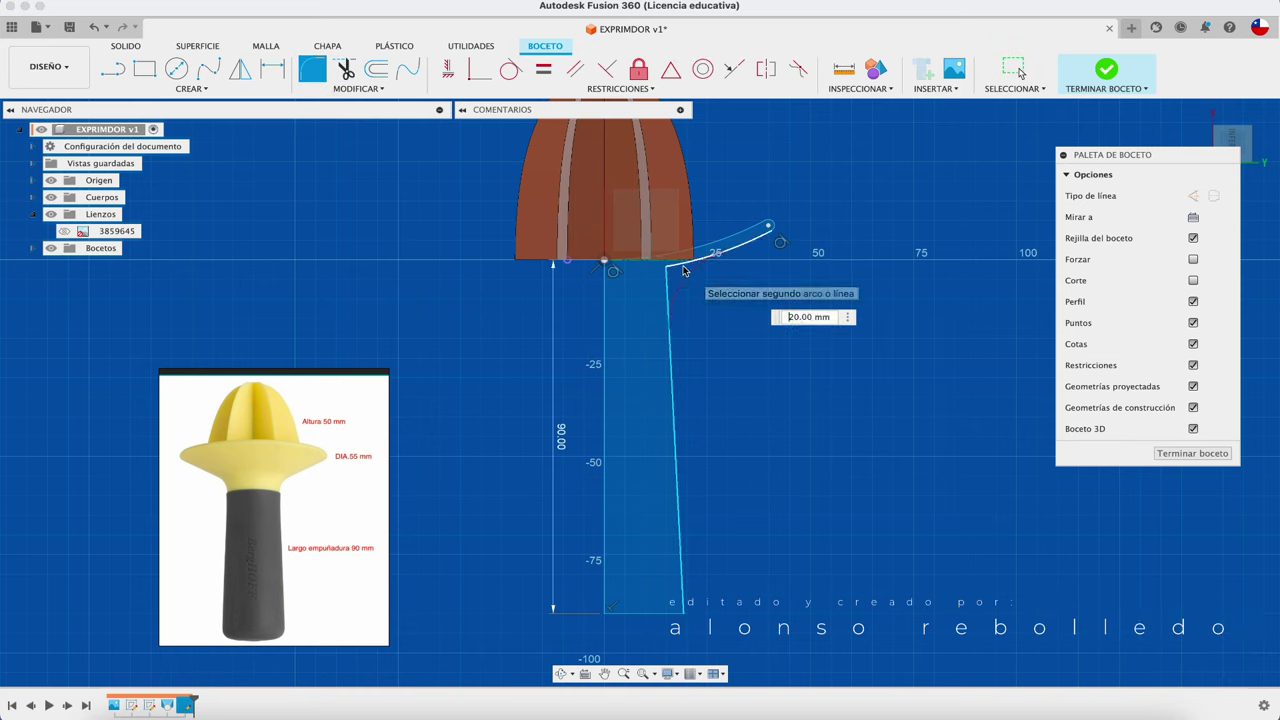
left_click_drag(681, 285, 689, 286)
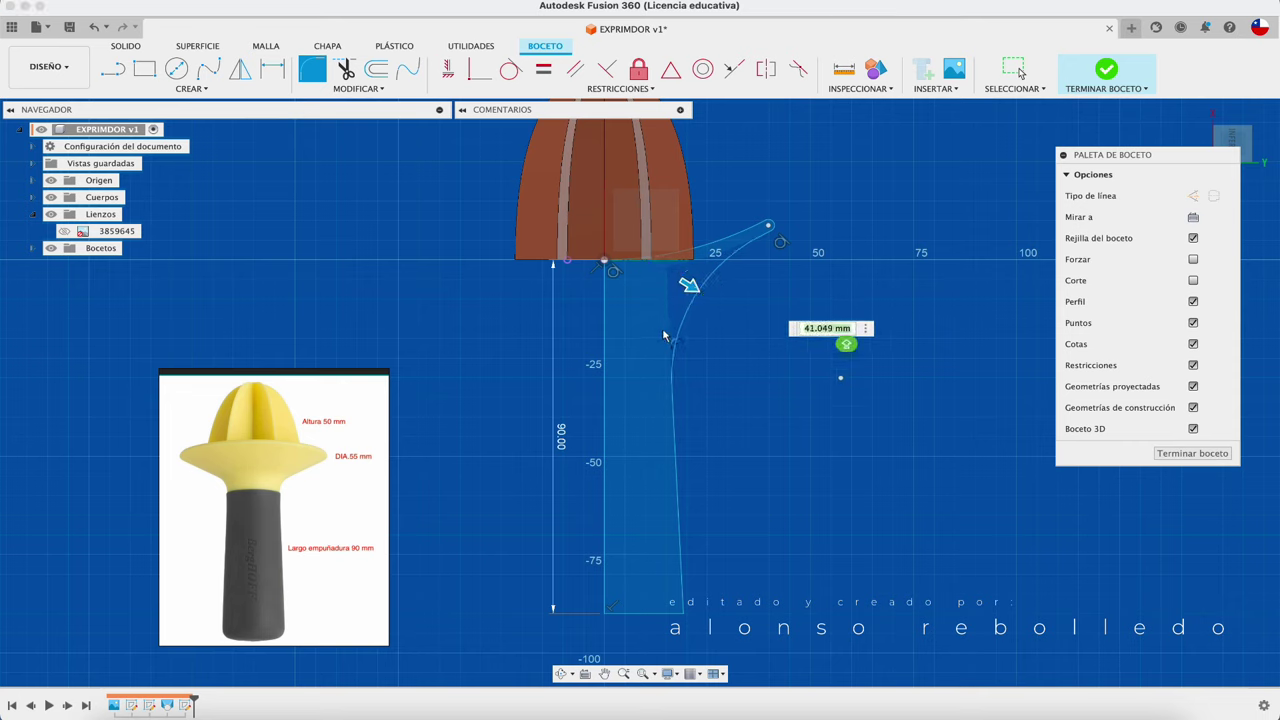
left_click_drag(691, 289, 678, 291)
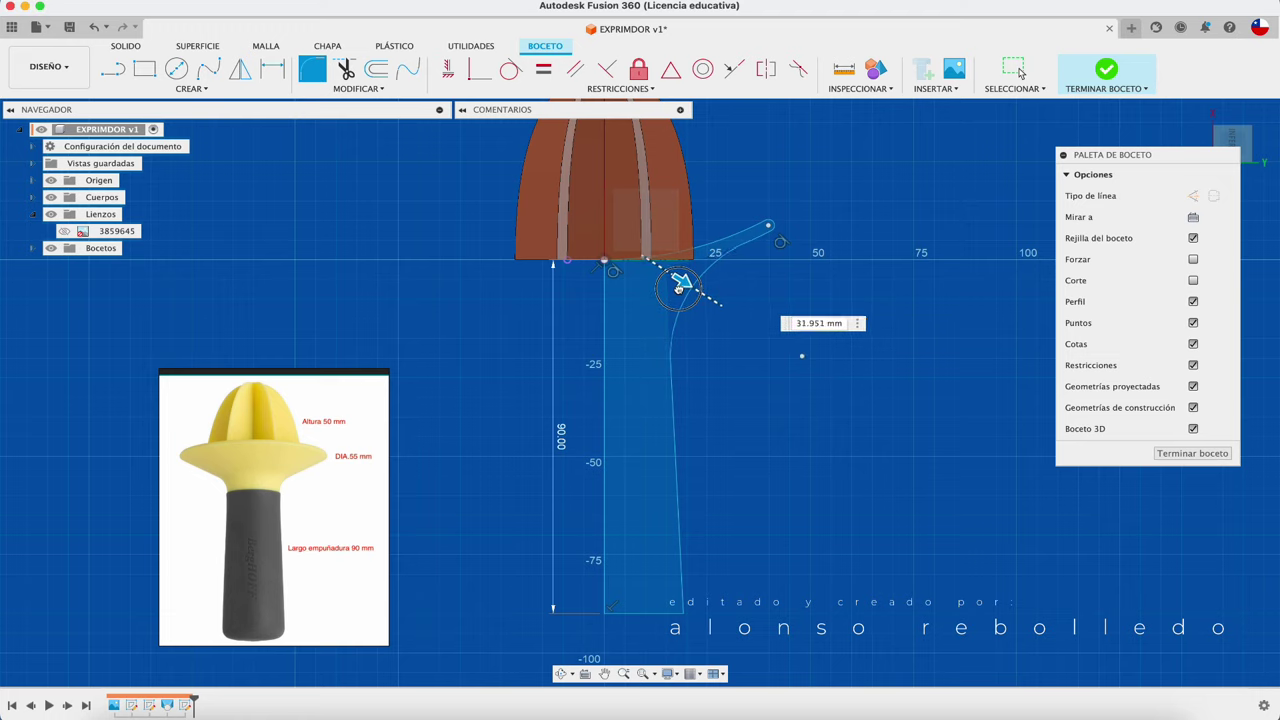
key("Return")
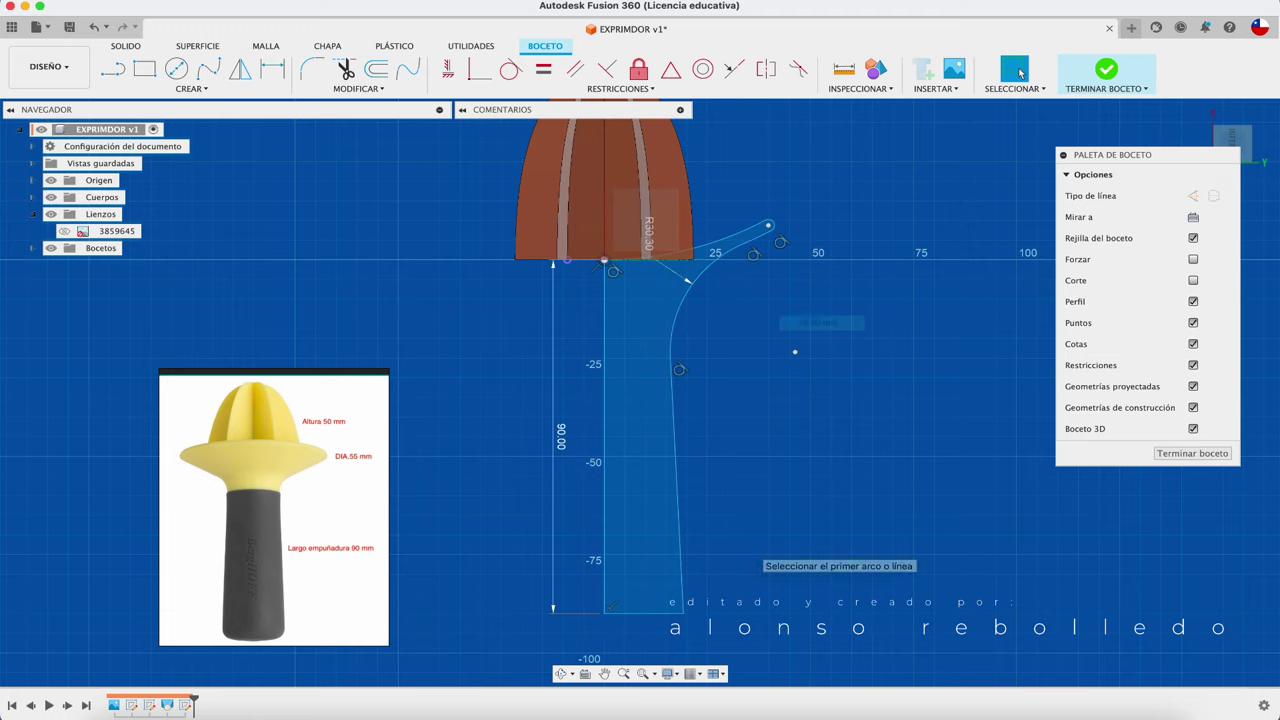
Round the handle's bottom outer corner with a 9 mm fillet
left_click(313, 70)
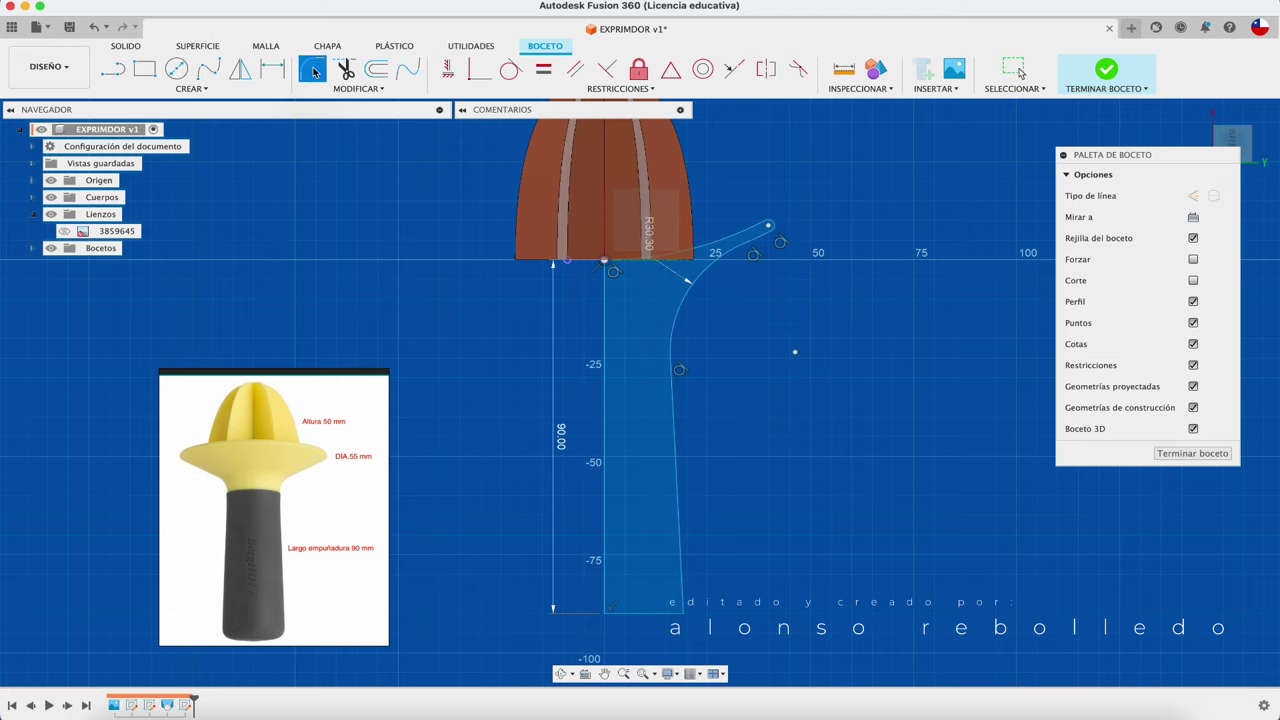
left_click(673, 612)
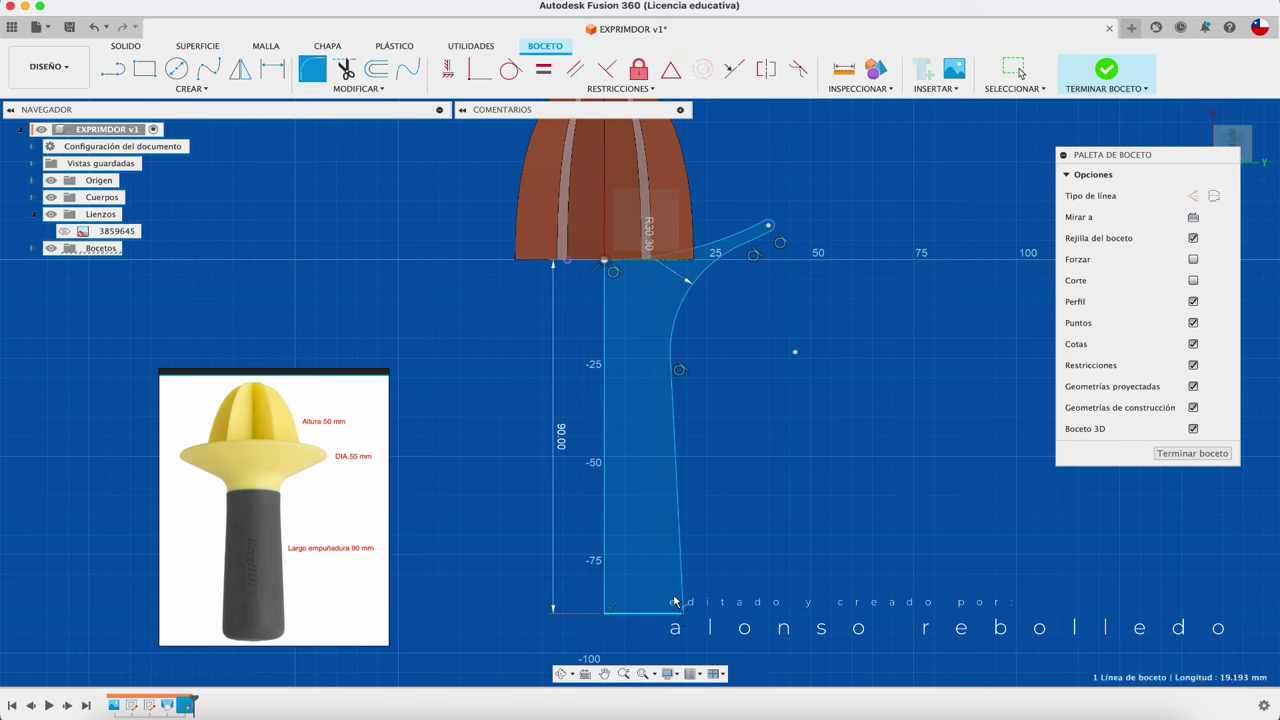
left_click(682, 592)
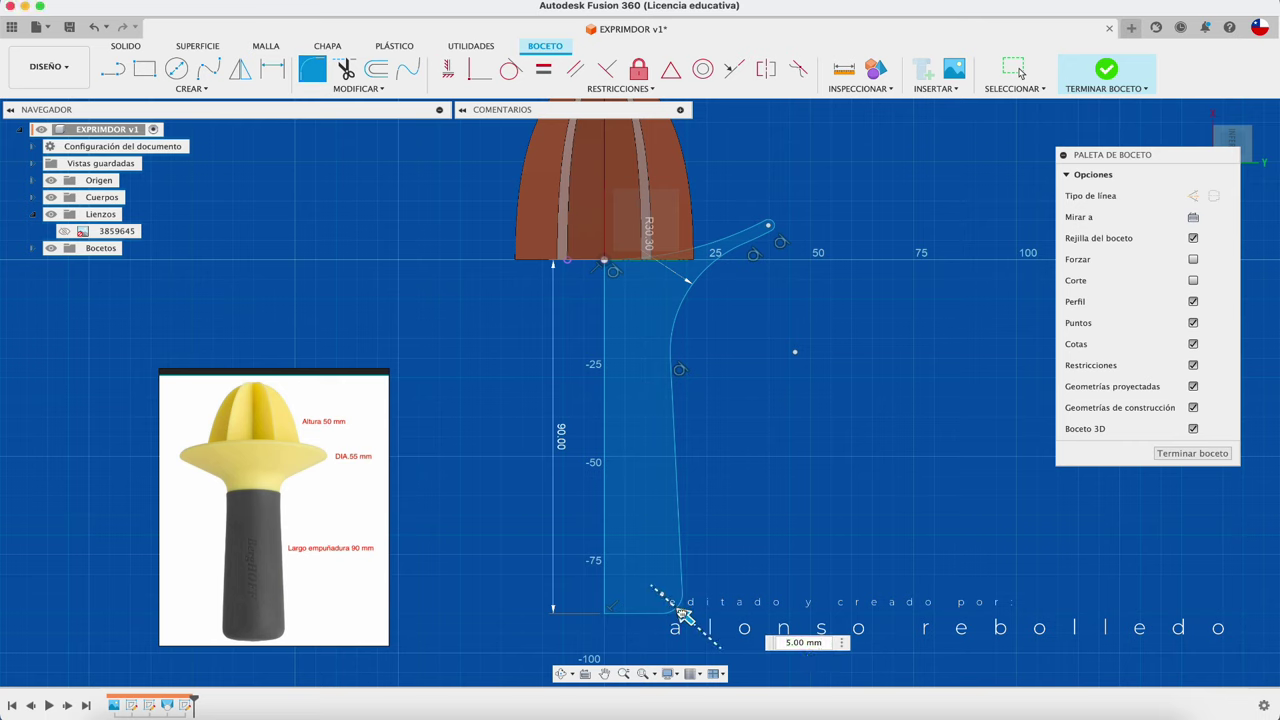
left_click_drag(683, 615, 674, 606)
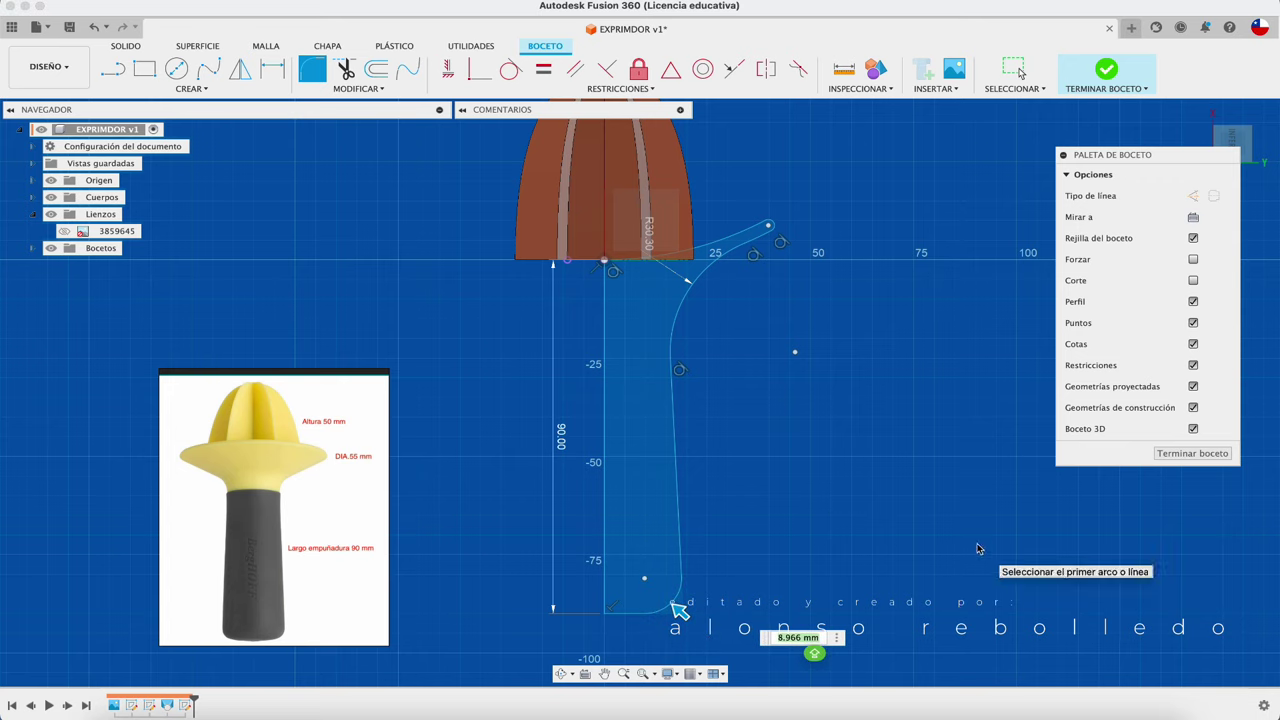
key("Return")
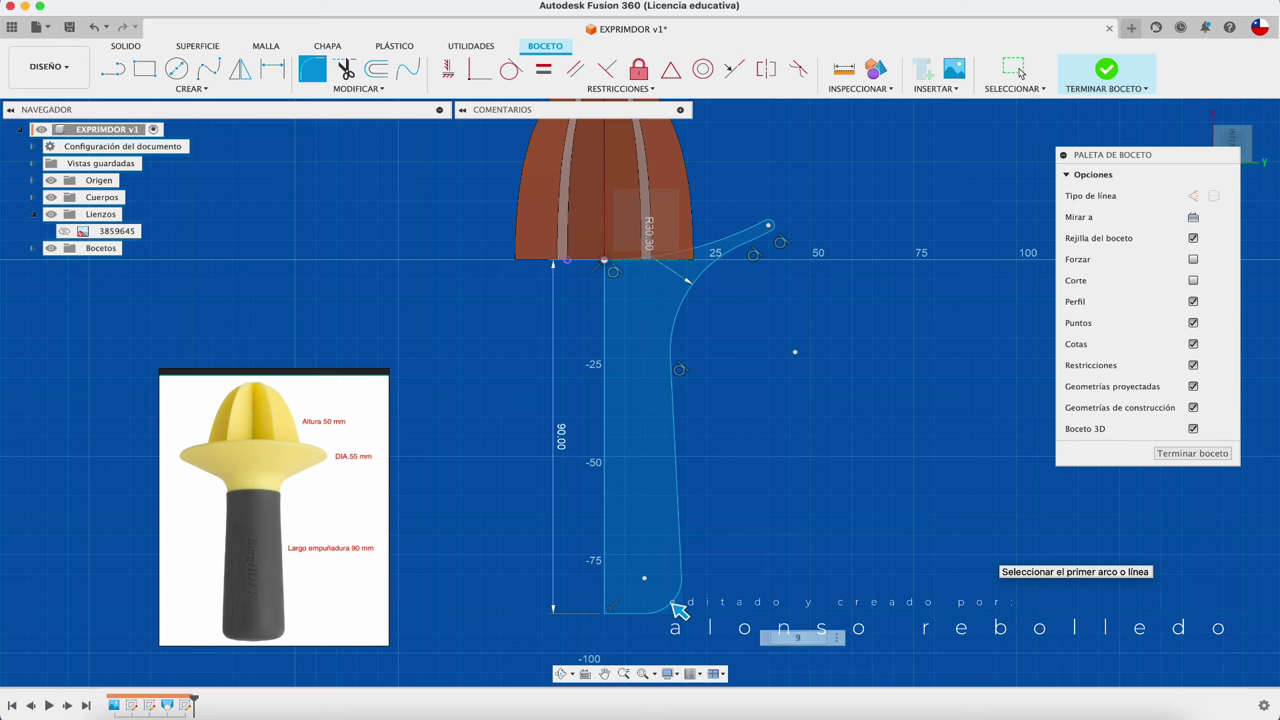
key("Escape")
scroll(938, 432, "down", 2)
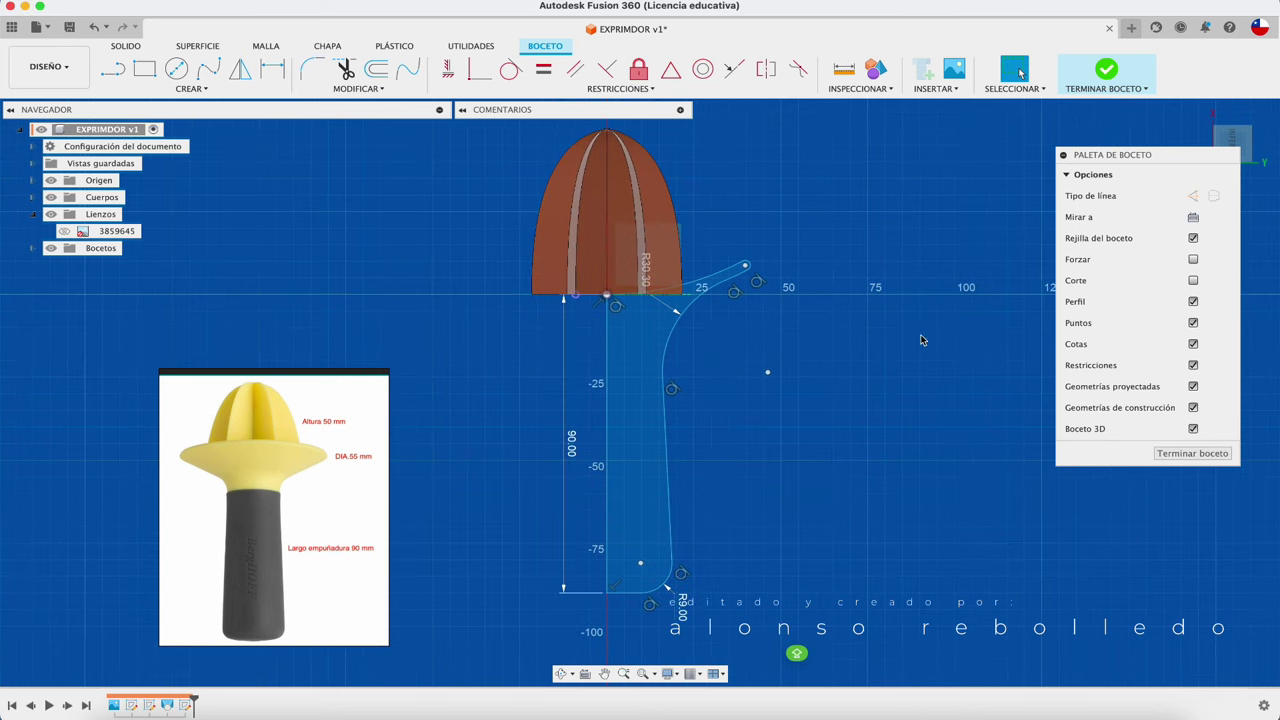
Finish the sketch and revolve the handle profile 360° about the centre line, joining the head
left_click(1104, 72)
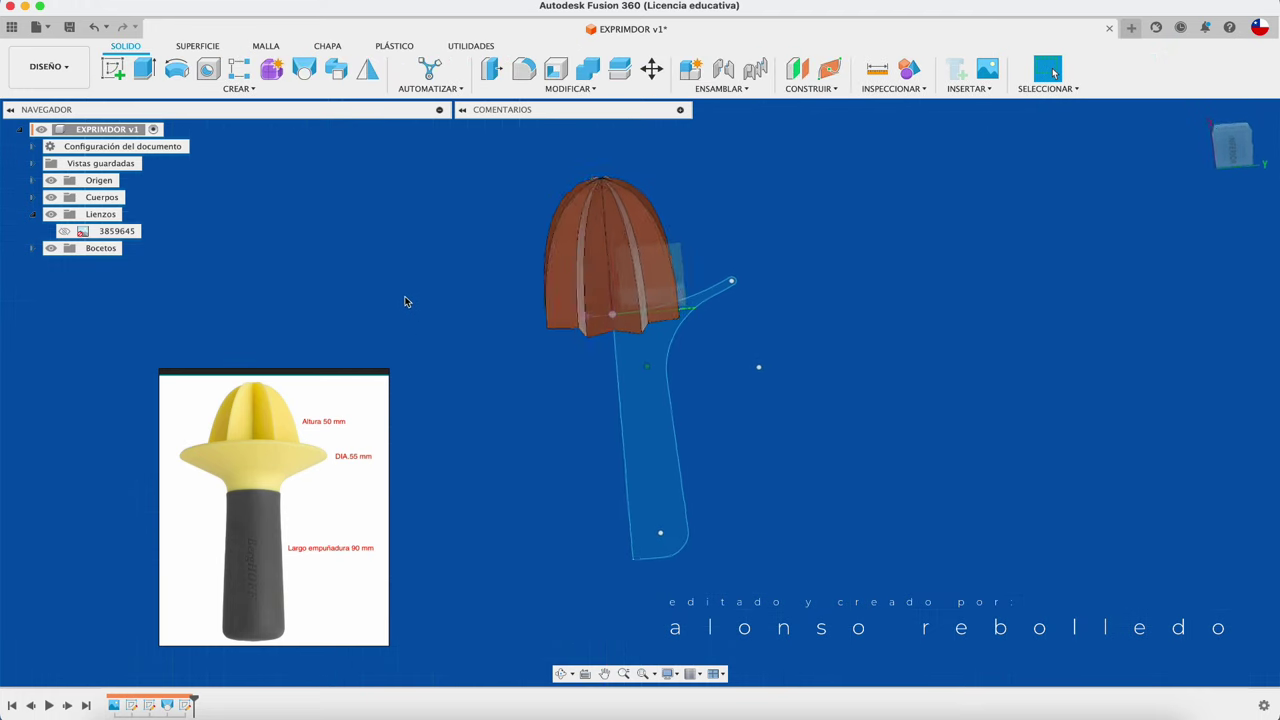
left_click(176, 68)
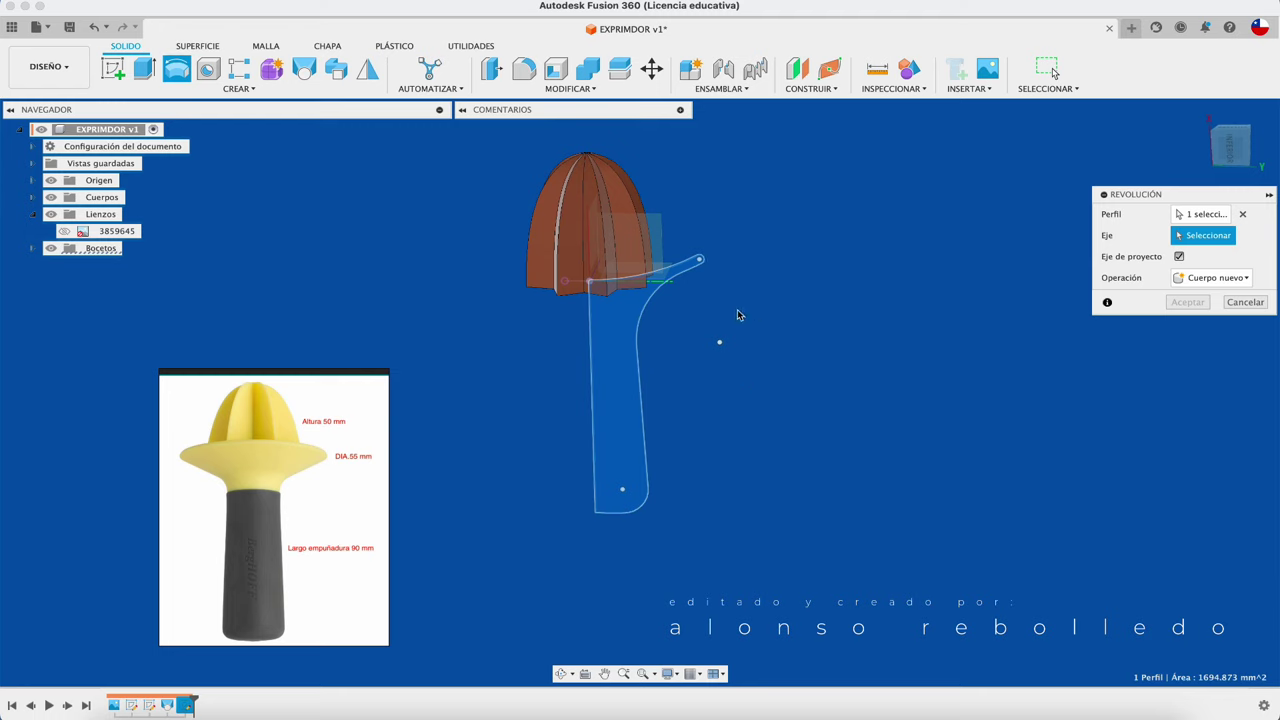
left_click(592, 365)
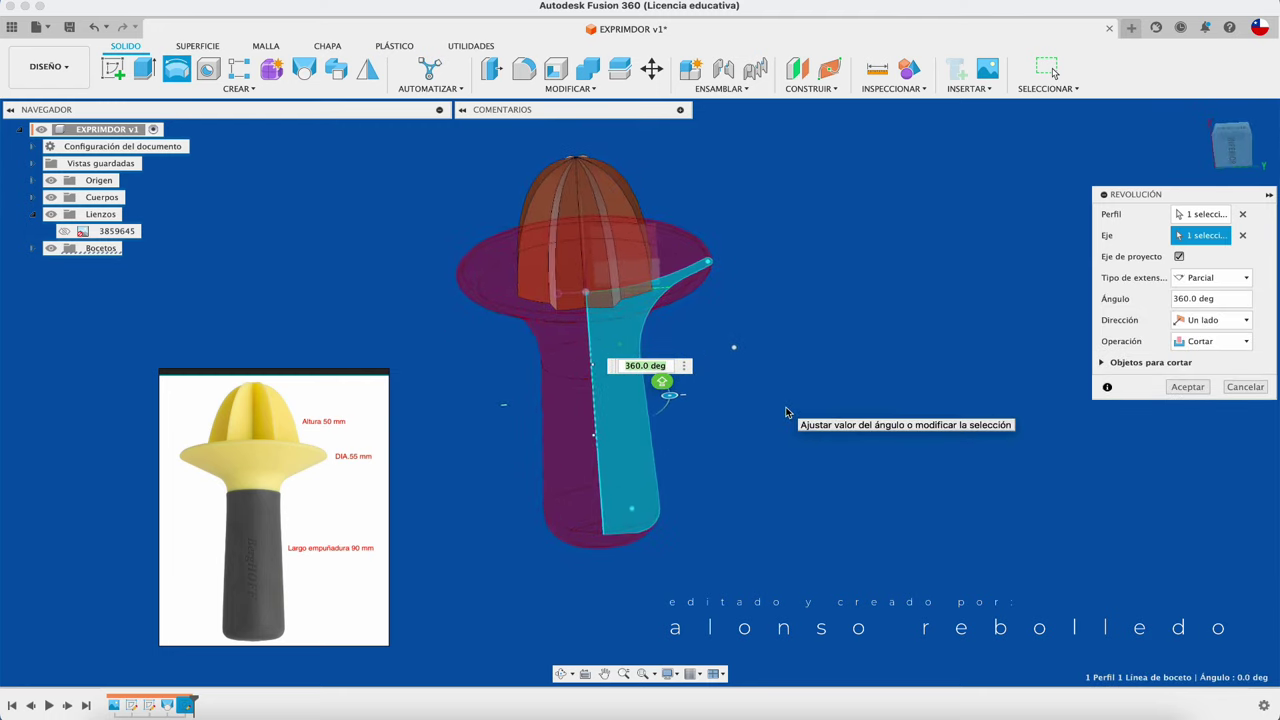
left_click(1245, 342)
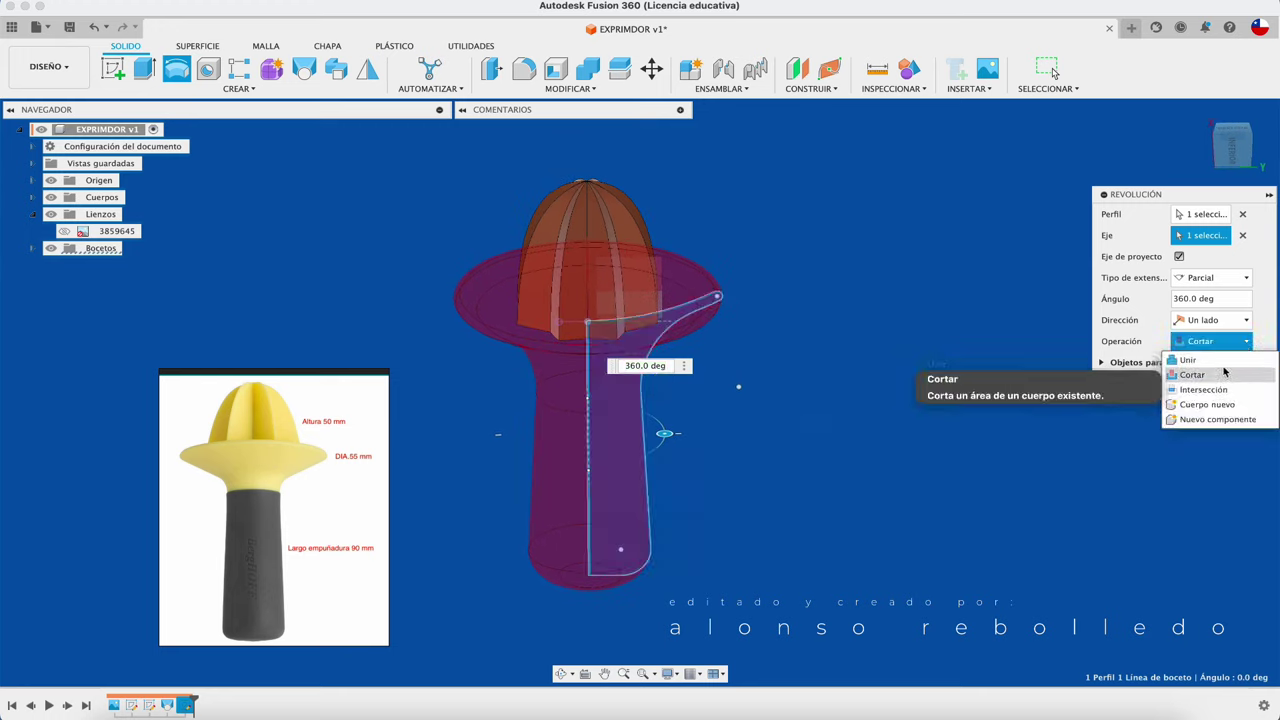
left_click(1188, 360)
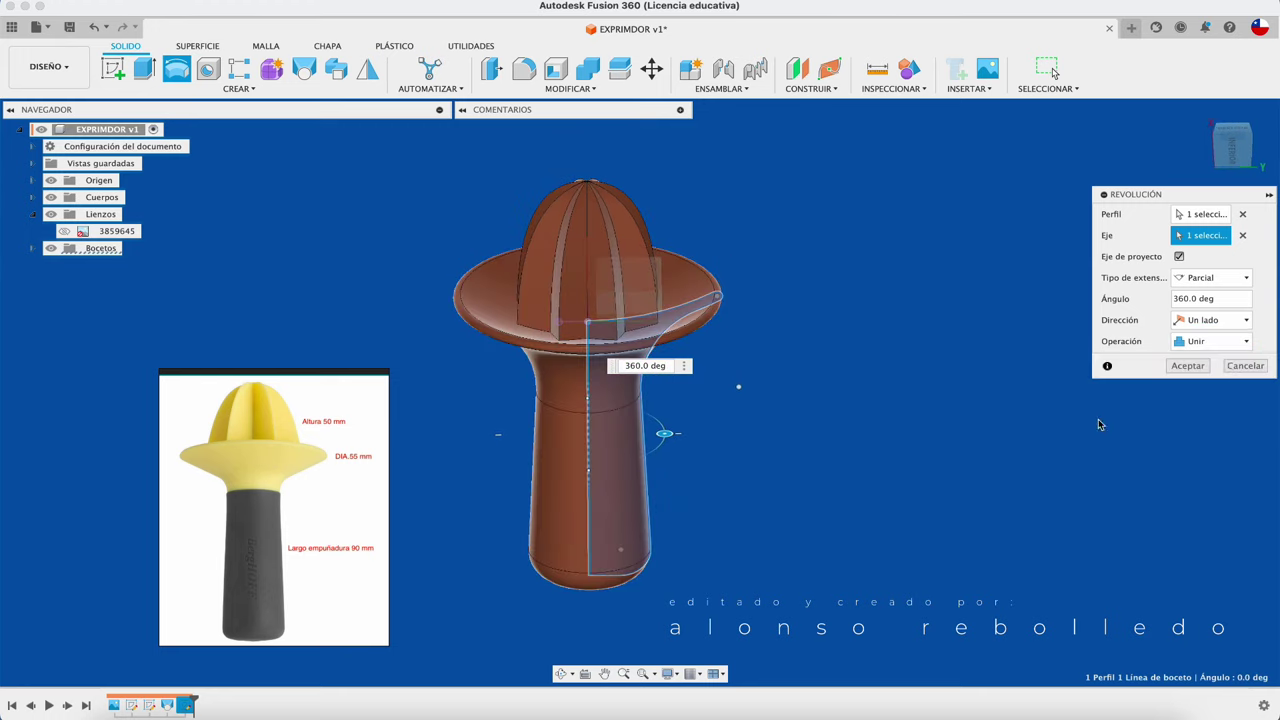
left_click(1188, 366)
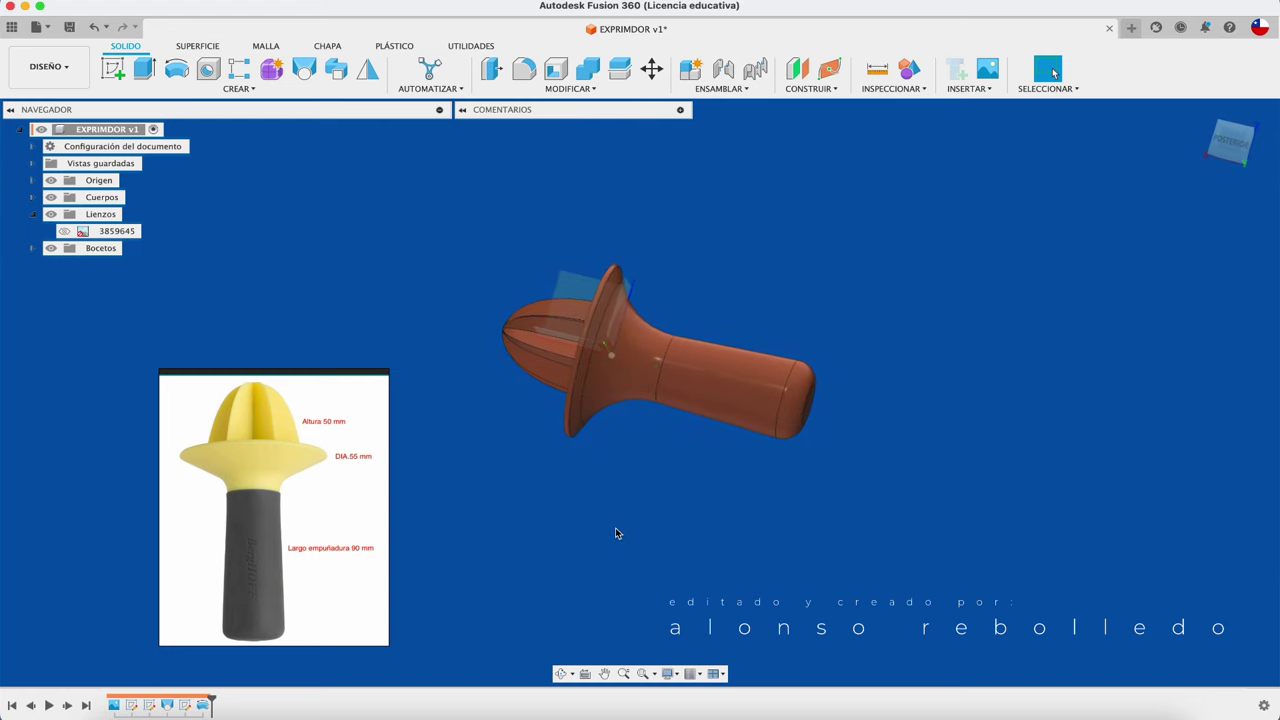
Face the model front-on and expand Bodies in the Browser to show Cuerpo1
left_click(1228, 145)
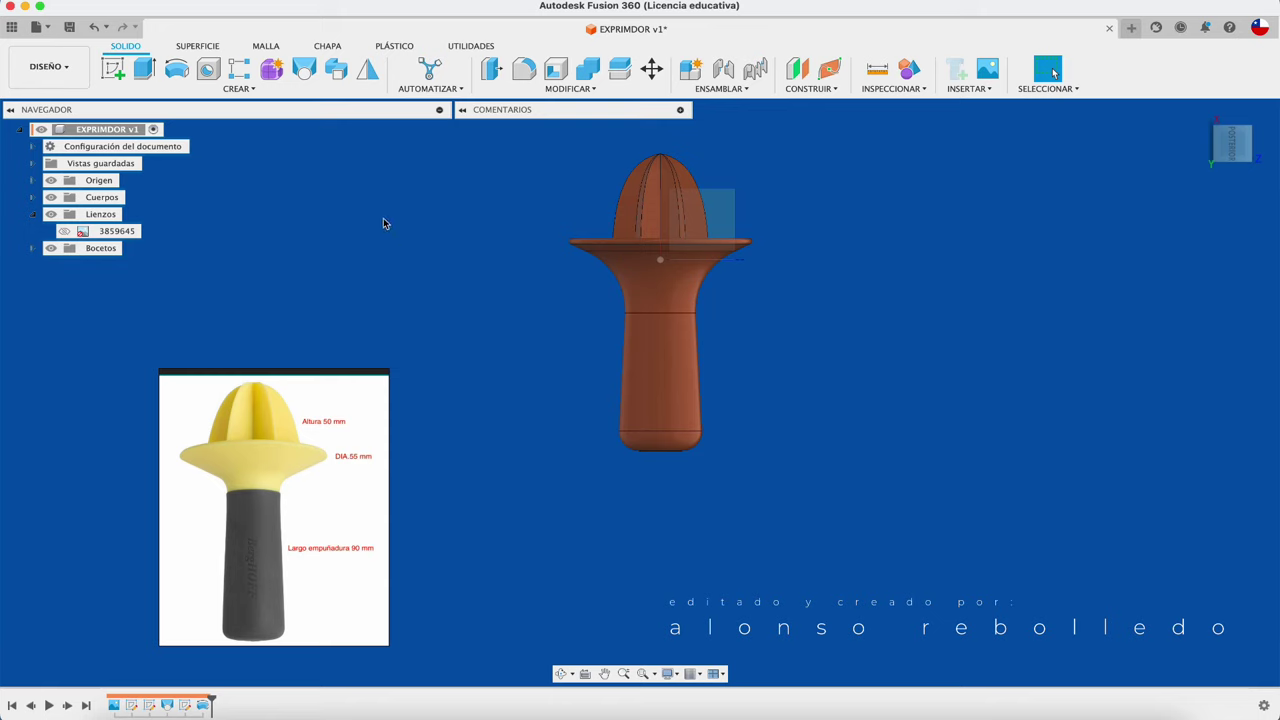
left_click(33, 197)
left_click(115, 214)
right_click(117, 217)
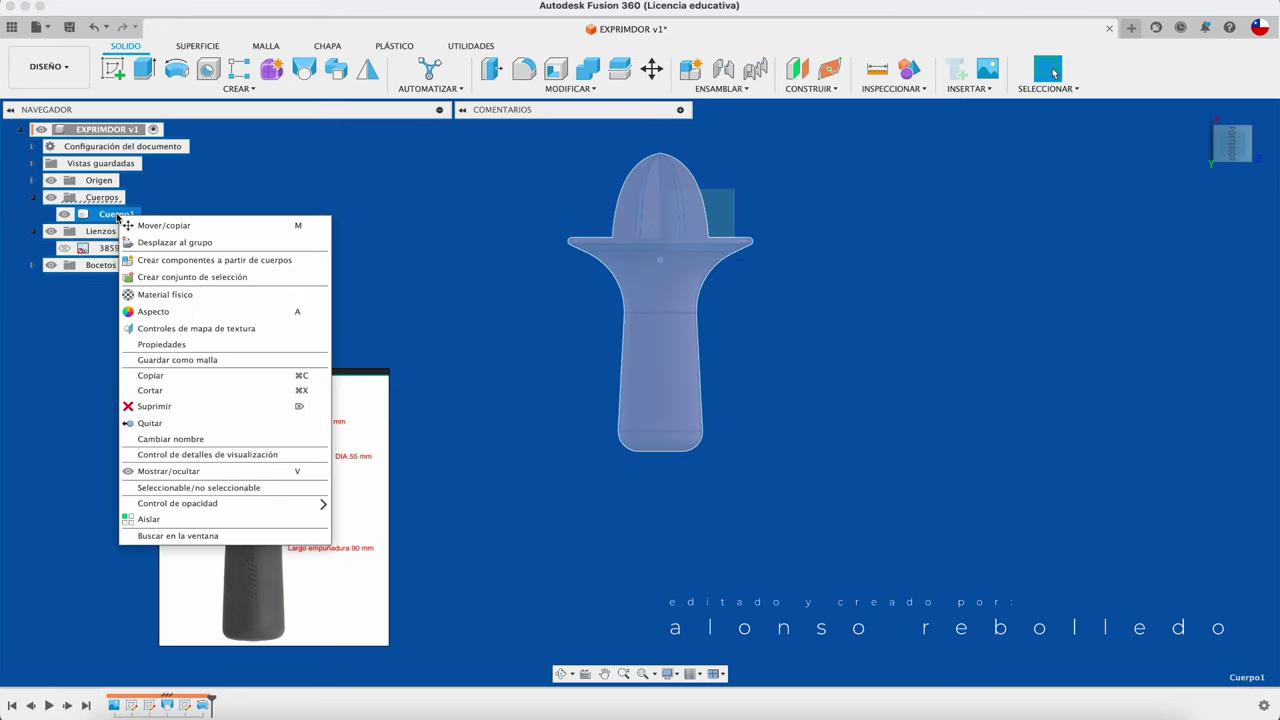
left_click(240, 178)
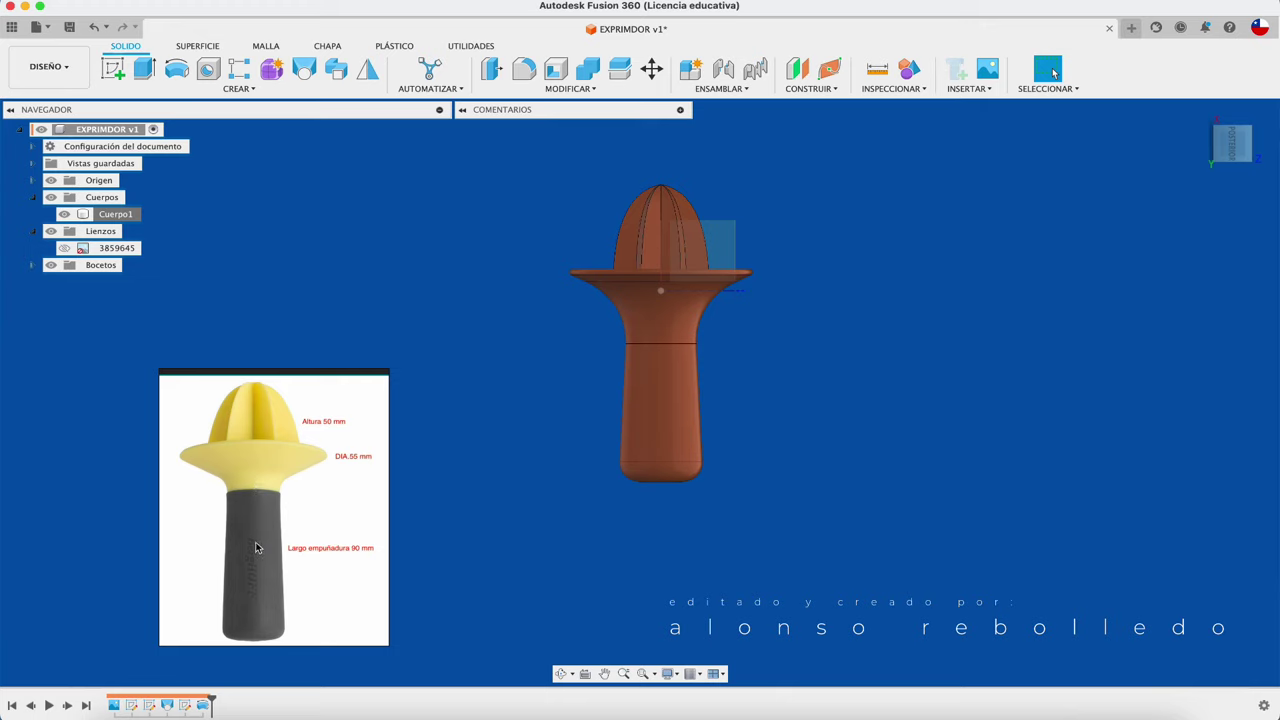
Sketch a straight line across the handle just below the flange and finish the sketch
left_click(110, 75)
left_click(712, 245)
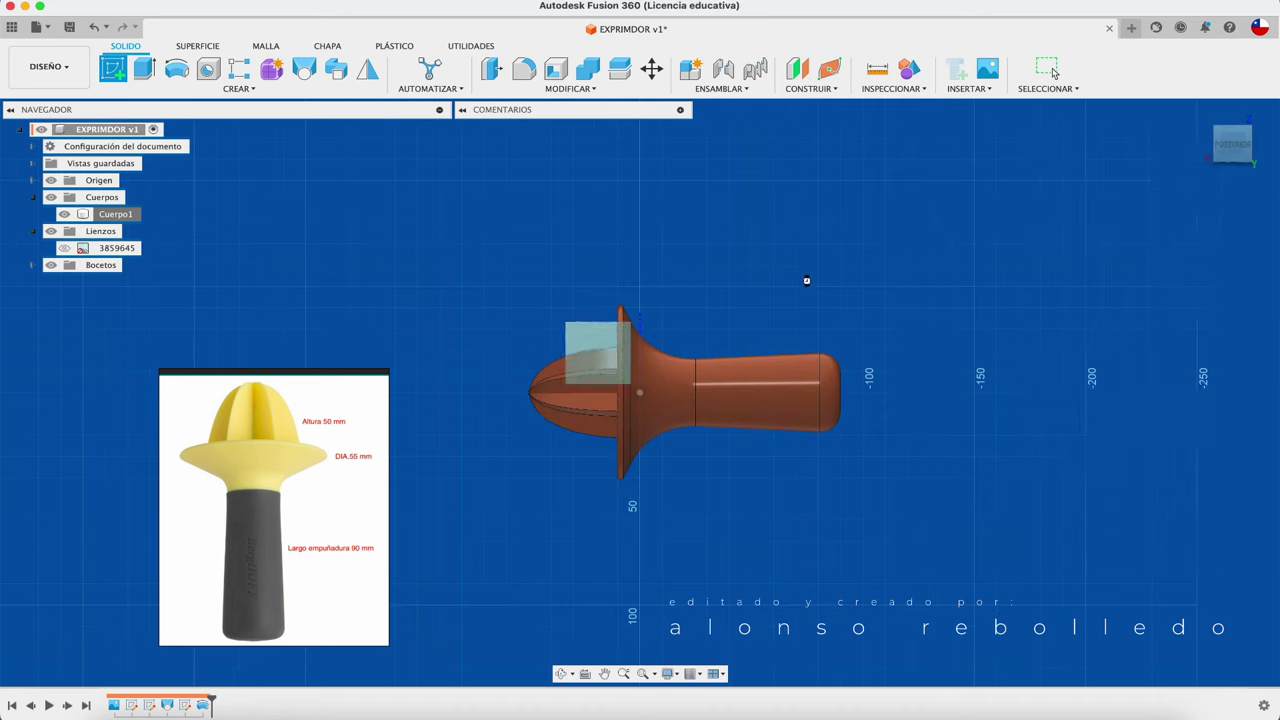
key("l")
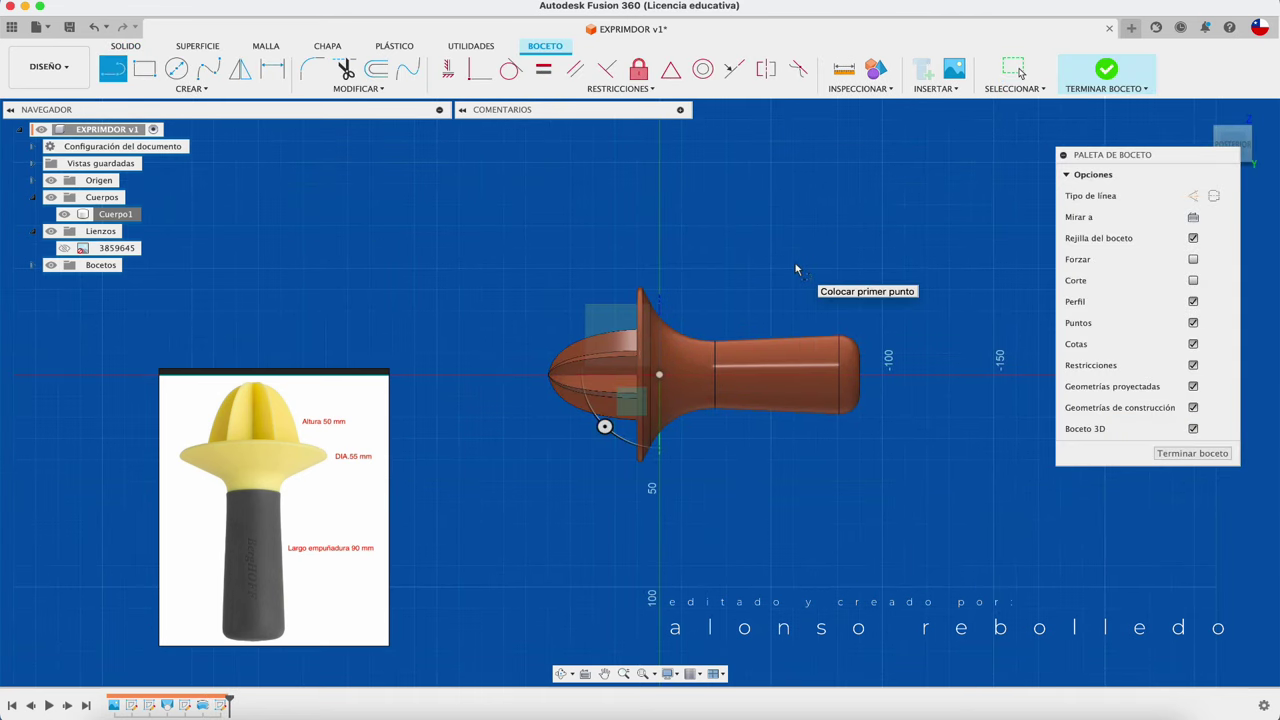
left_click(704, 287)
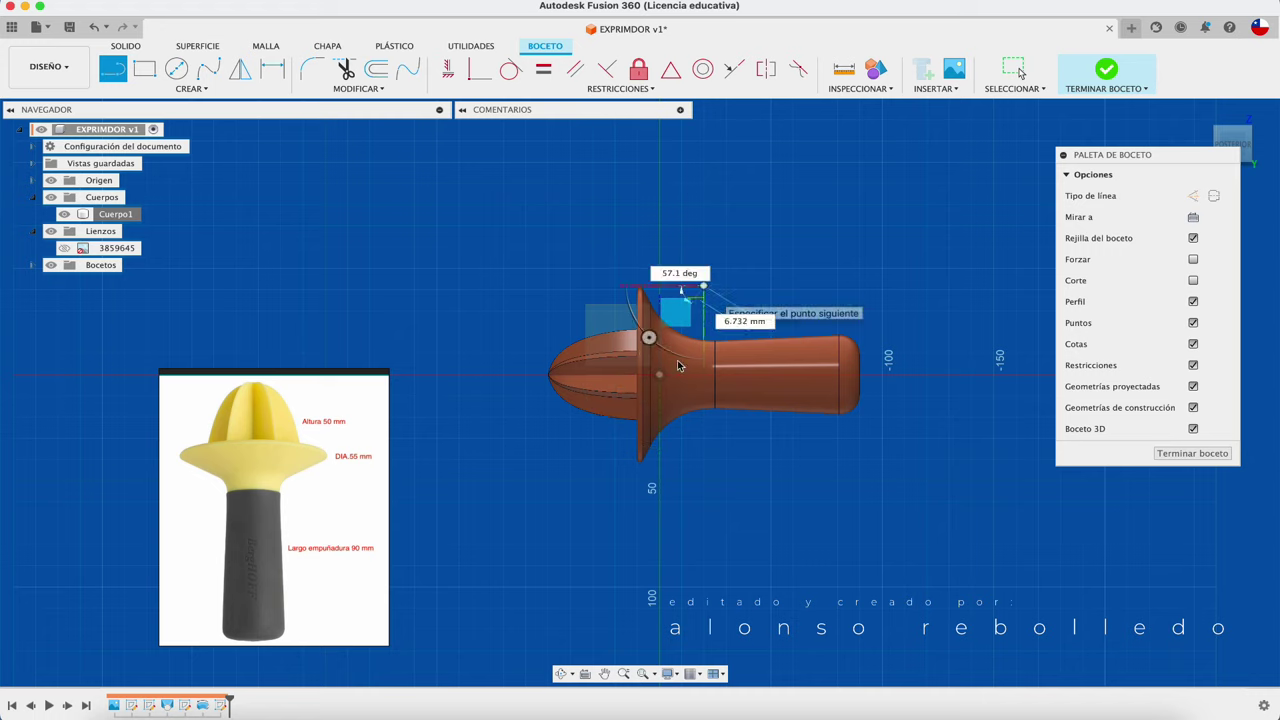
left_click(703, 487)
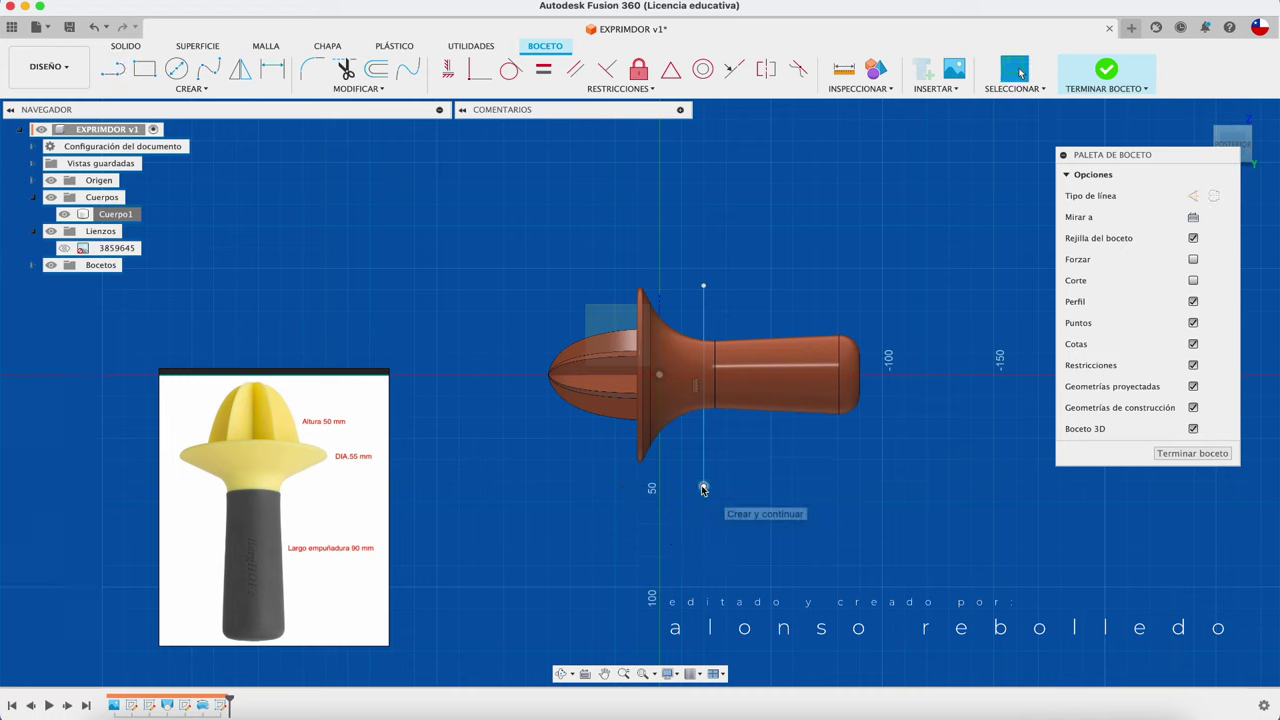
key("Escape")
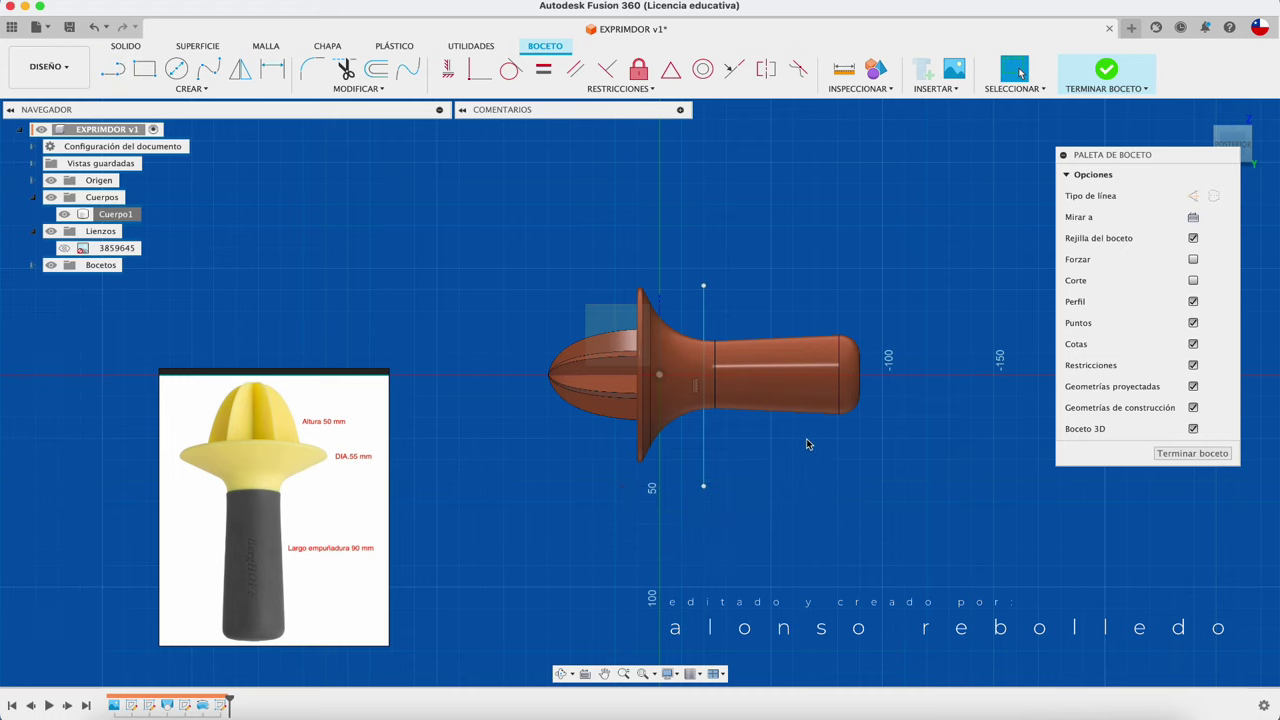
left_click(1106, 68)
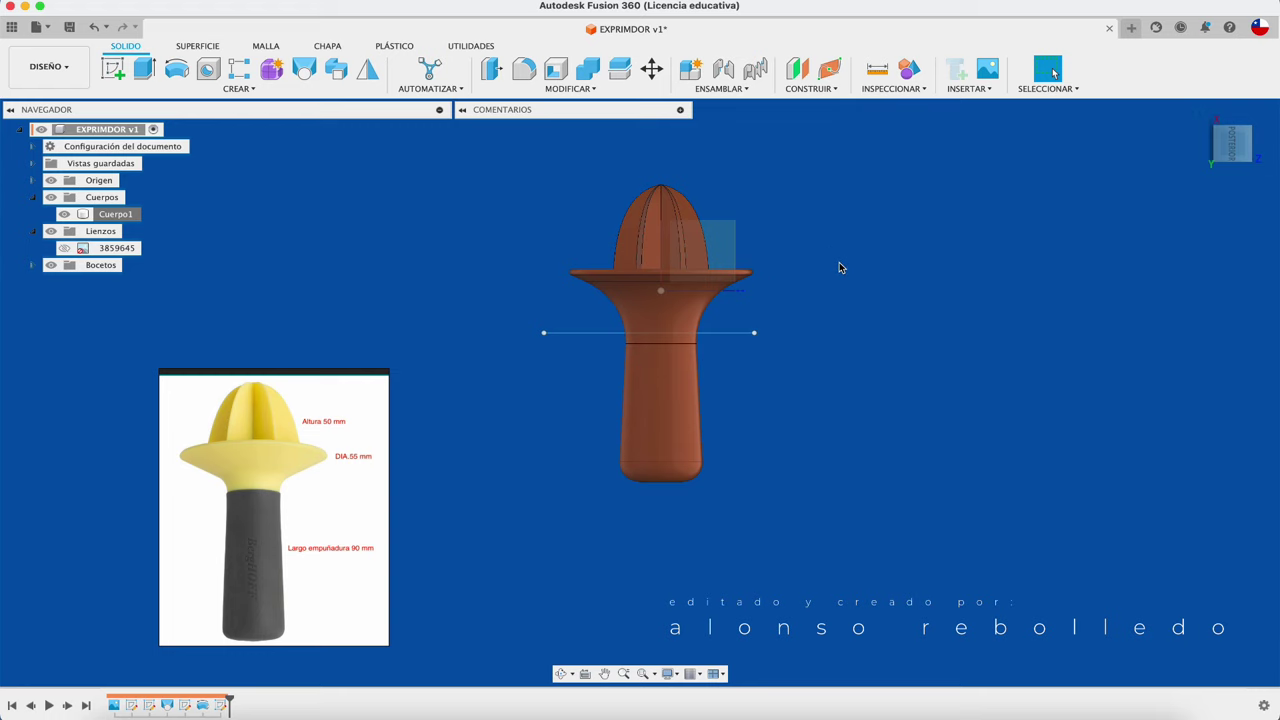
Split the juicer body using the sketched line as the splitting tool
left_click(600, 88)
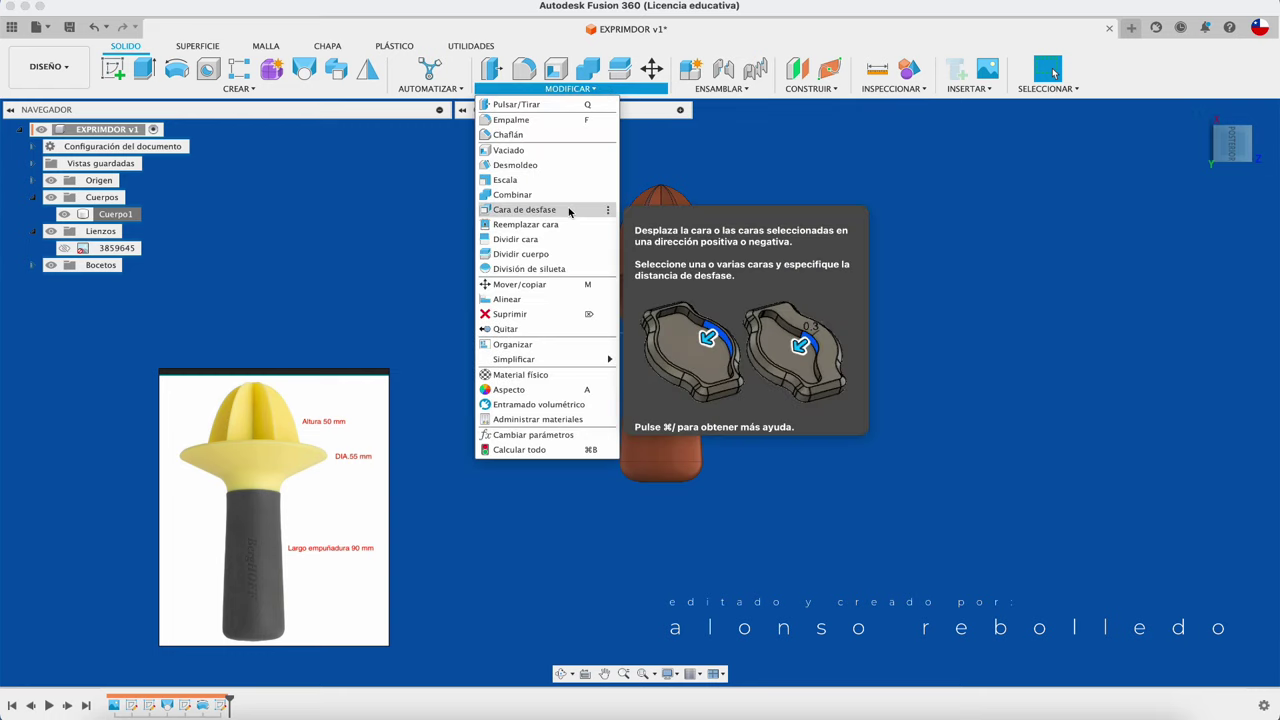
left_click(557, 255)
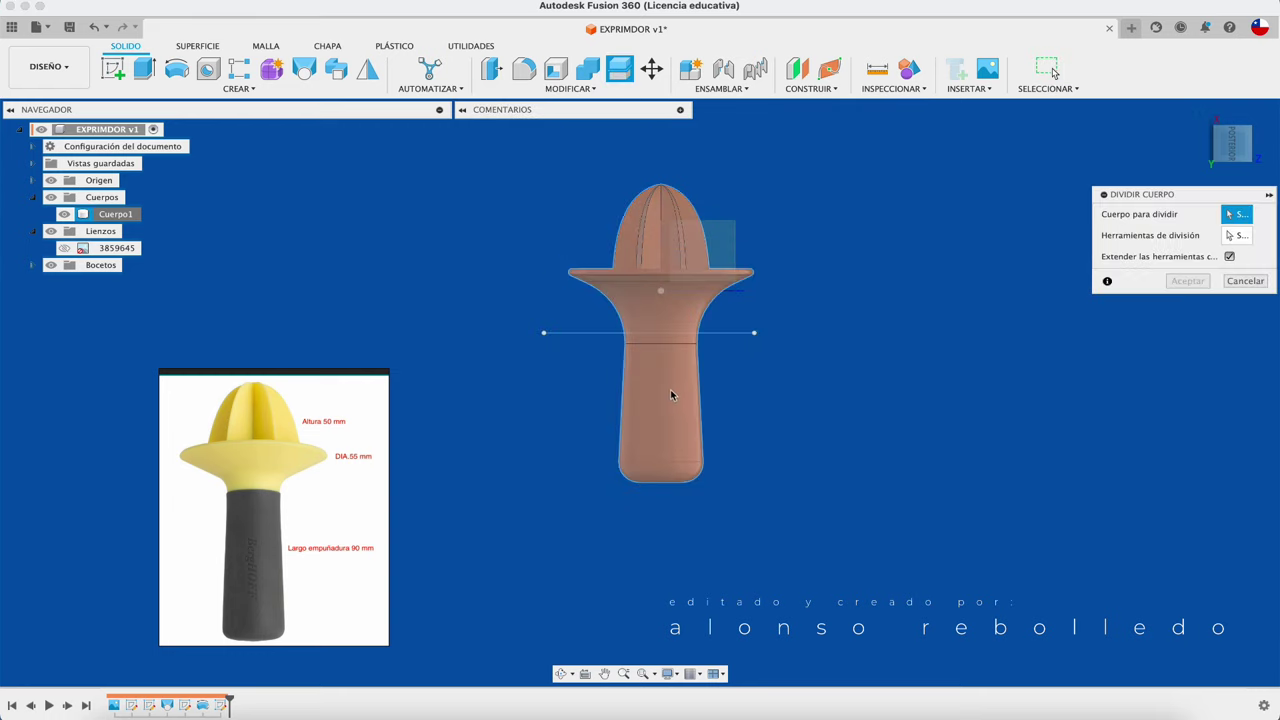
left_click(670, 395)
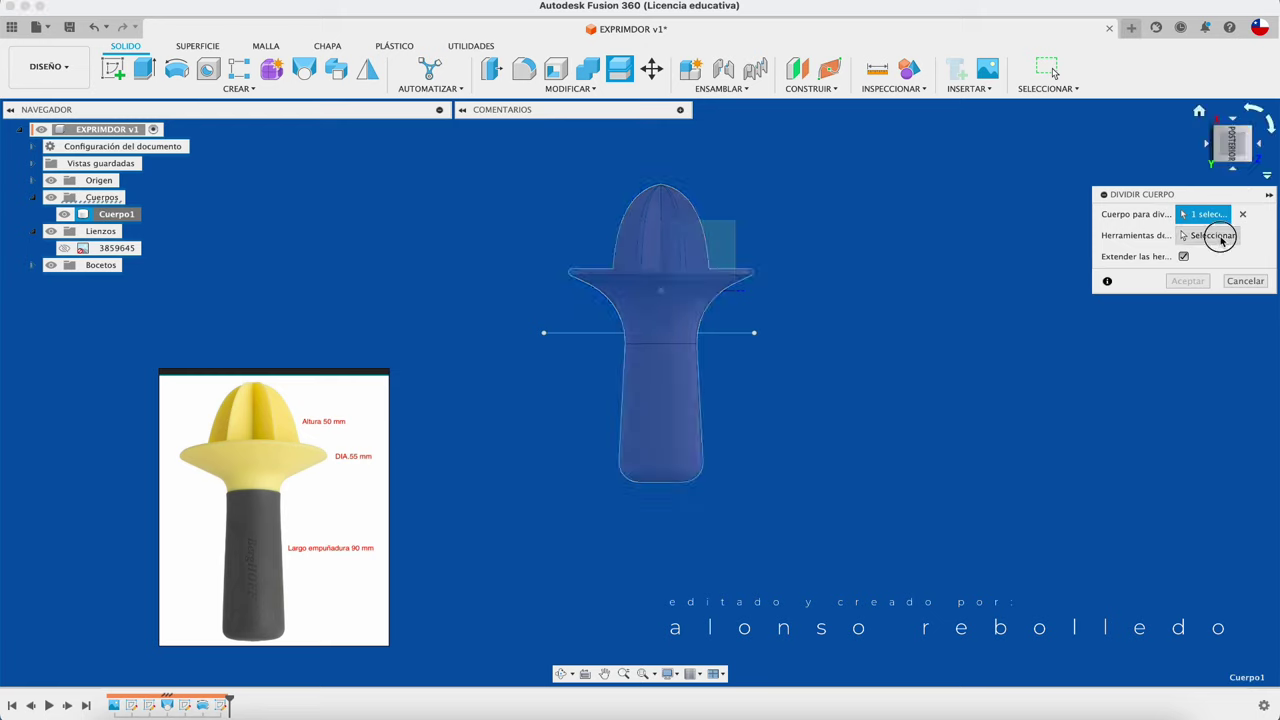
left_click(1212, 235)
left_click(724, 334)
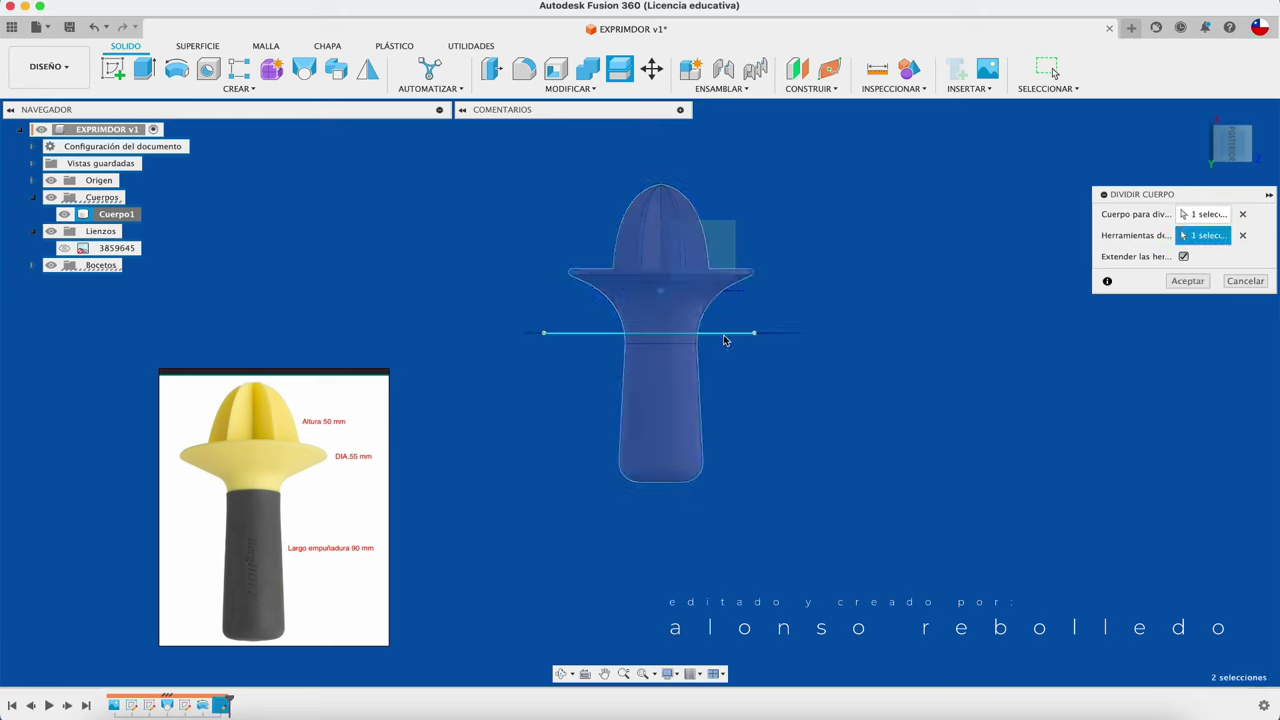
left_click(1187, 281)
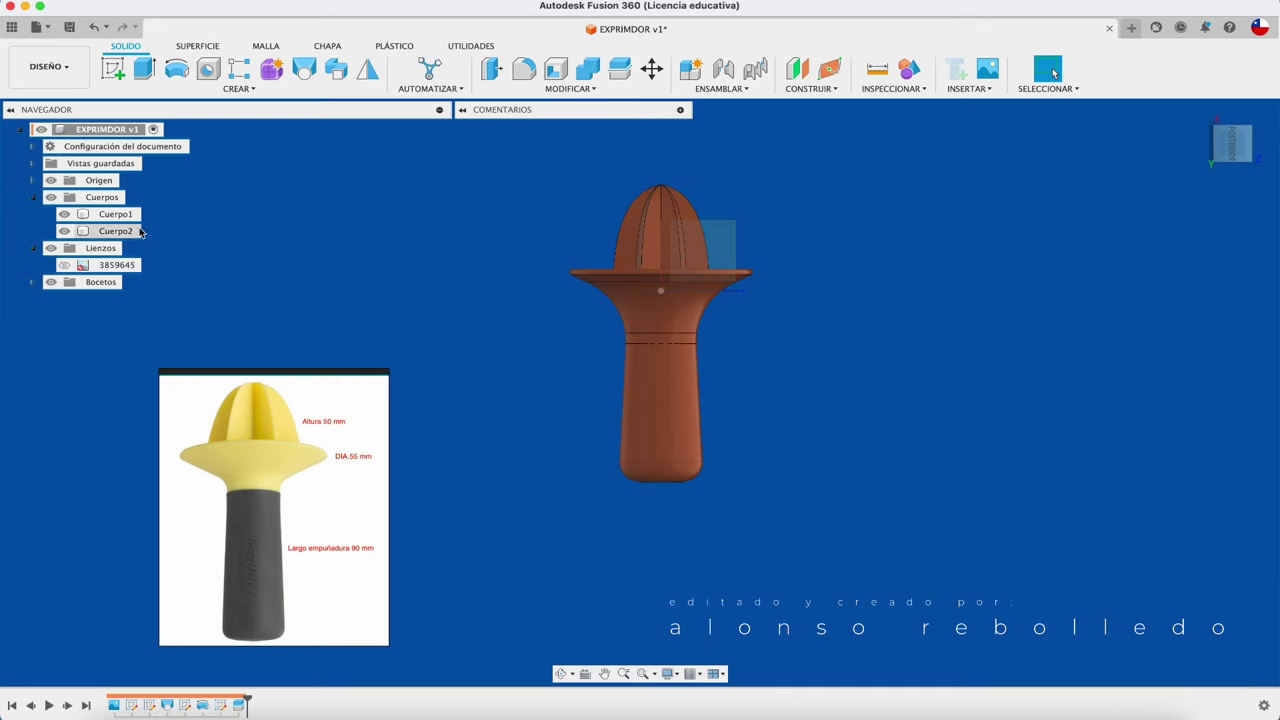
Select both resulting bodies, Cuerpo1 and Cuerpo2, in the Browser
left_click(128, 215)
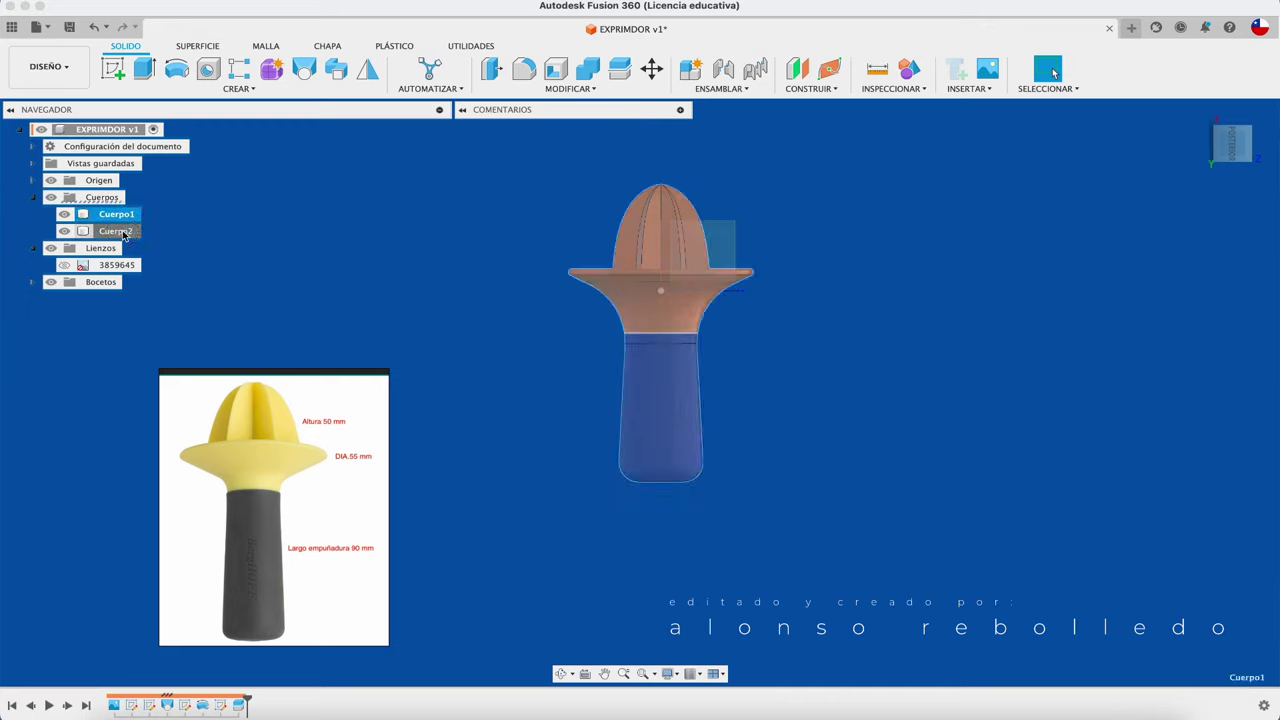
left_click(127, 231)
left_click(124, 215)
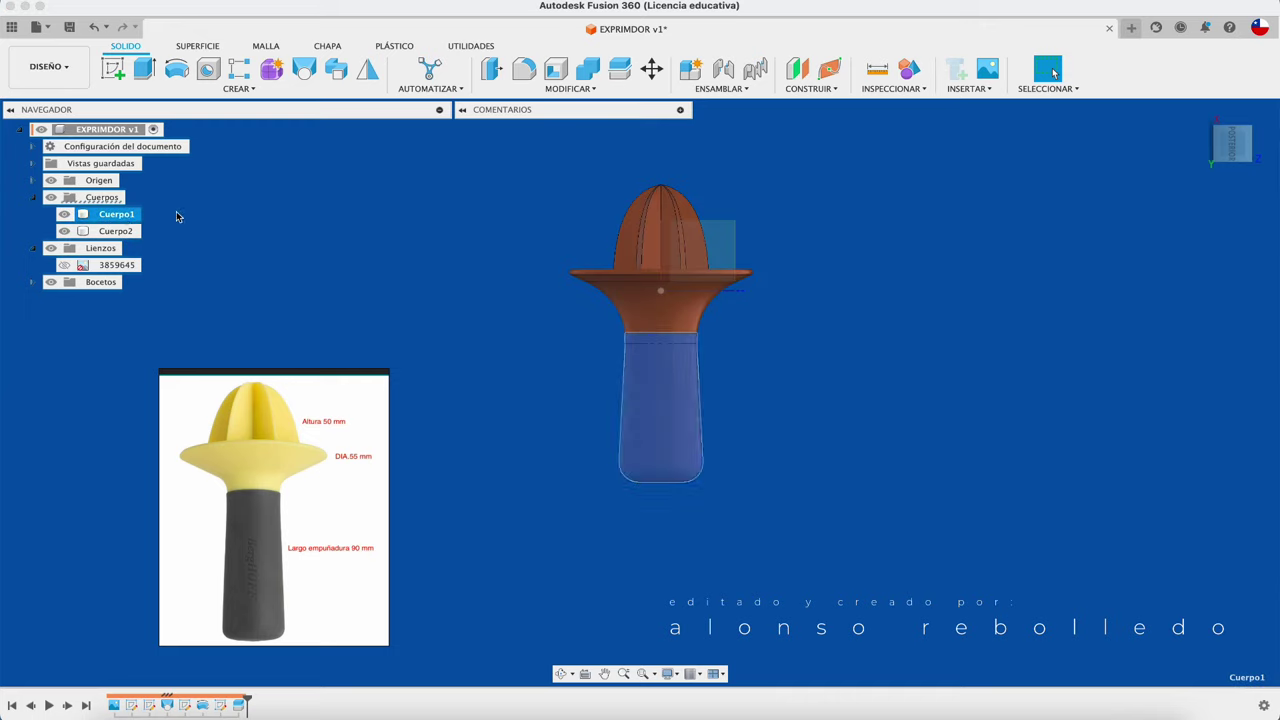
left_click(129, 232, "shift")
Create components from both bodies and rename the handle component ASA
right_click(130, 234)
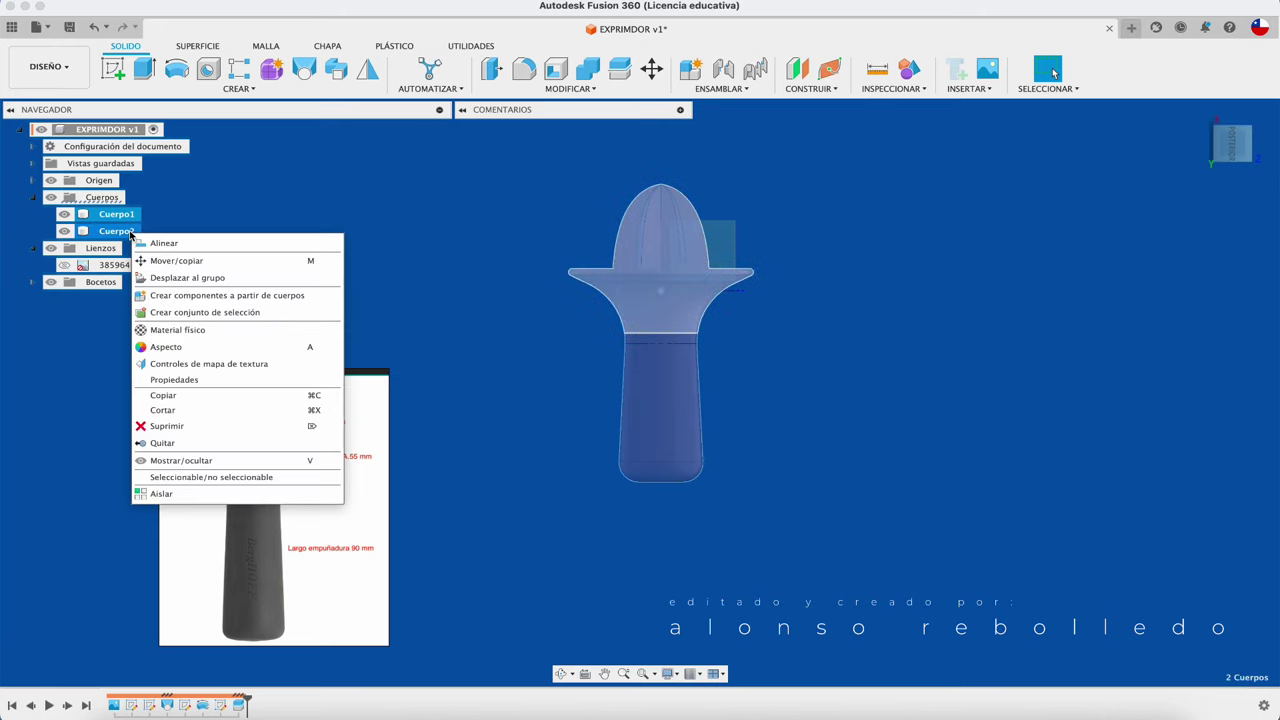
left_click(187, 296)
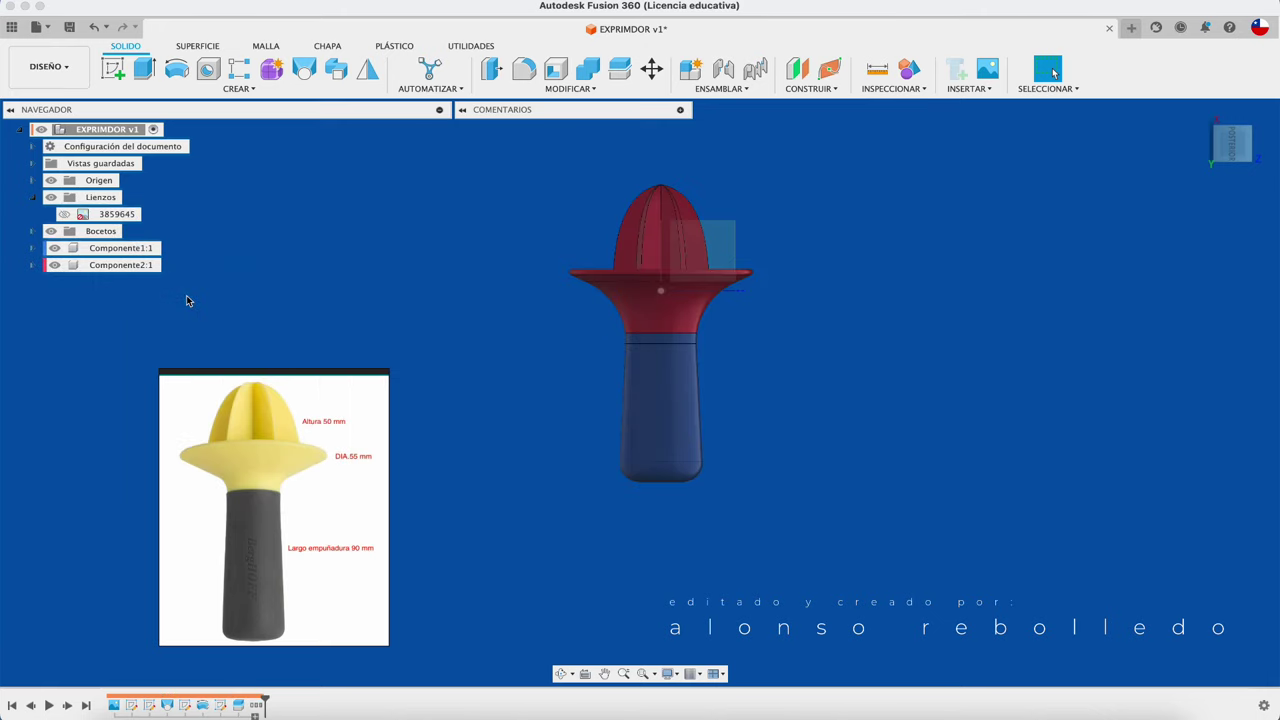
left_click(137, 247)
double_click(129, 252)
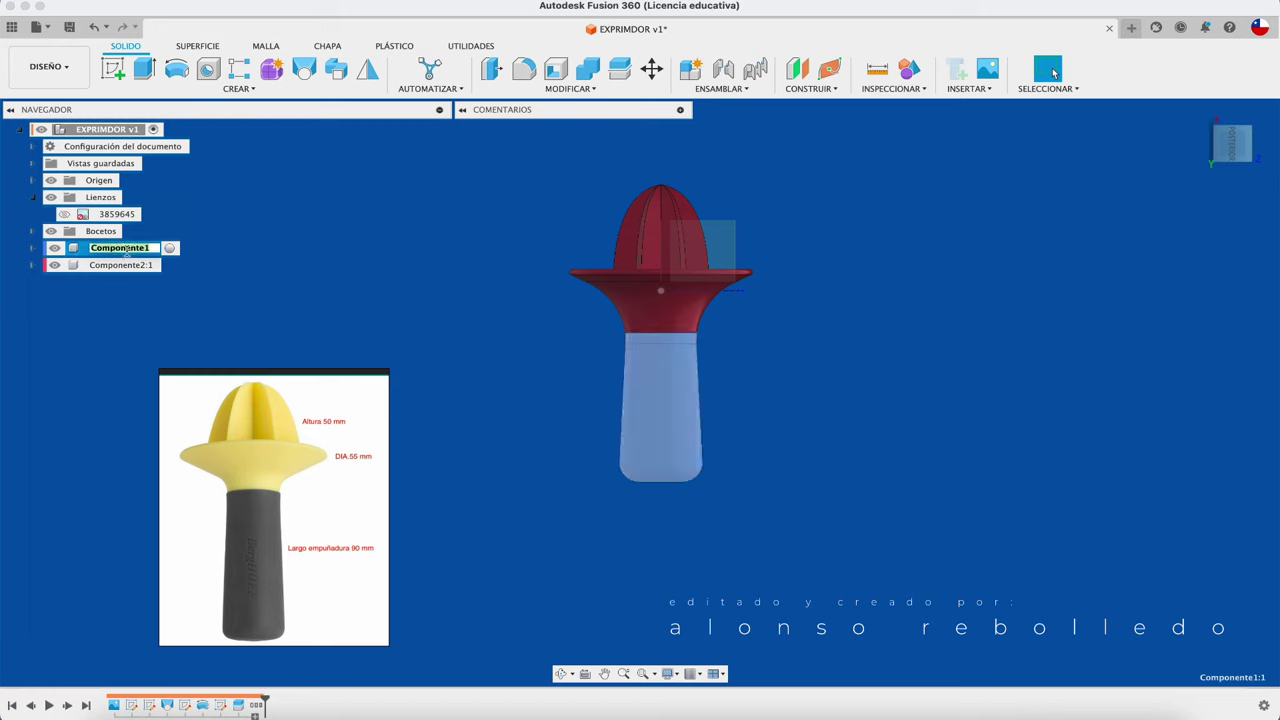
type("ASA")
key("Return")
Rename the head component to CABEZA
left_click(121, 265)
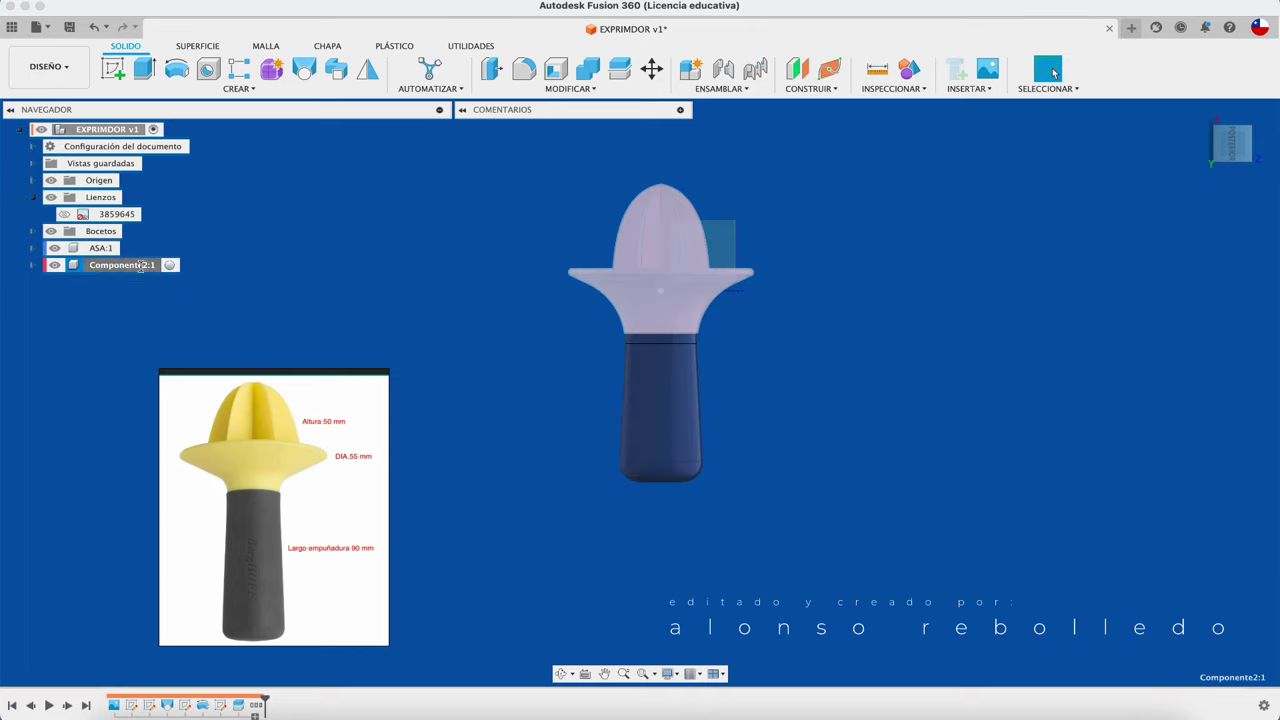
double_click(140, 266)
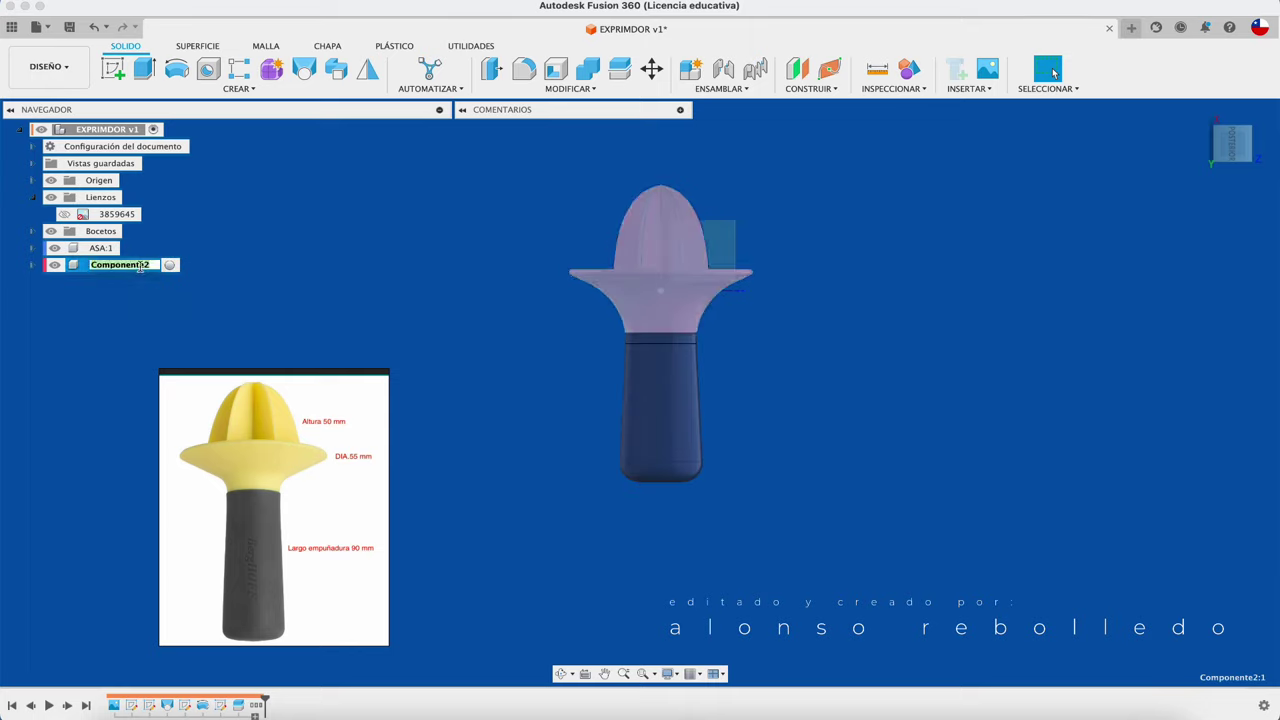
type("CABEZA")
key("Return")
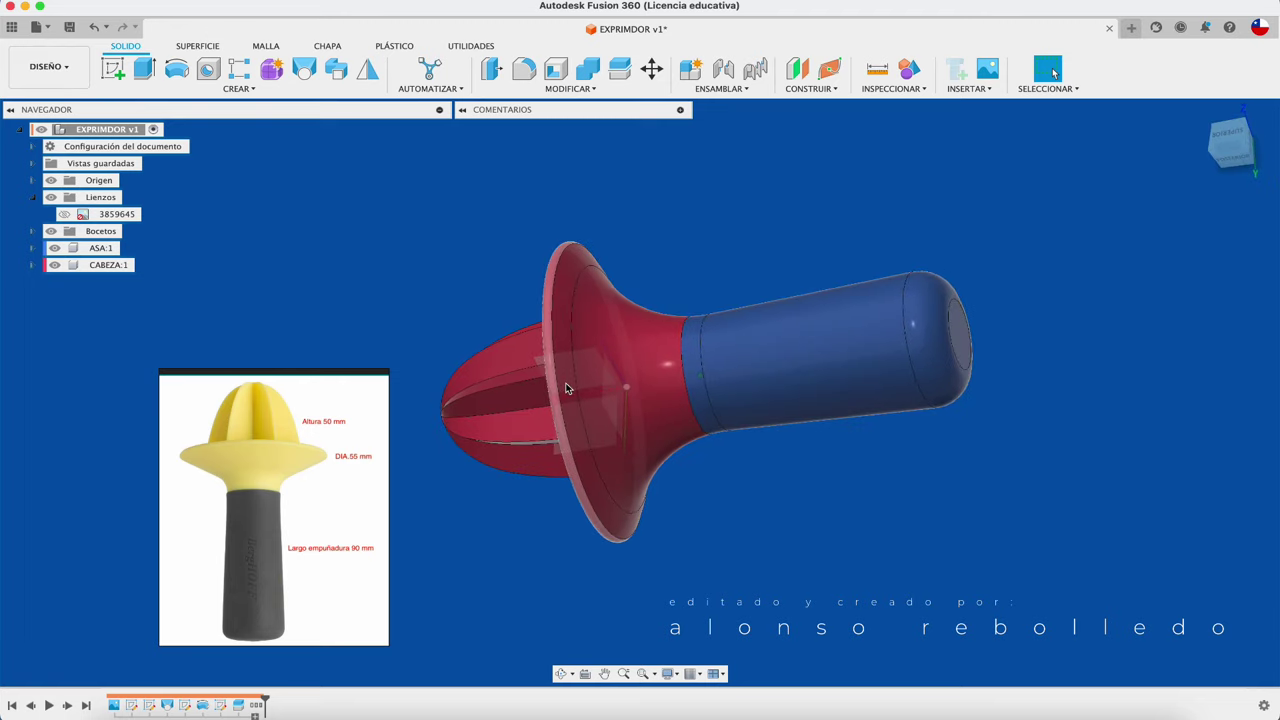
Drag the handle aside, then joint its end to the head's centre point with J
left_click_drag(740, 395, 997, 387)
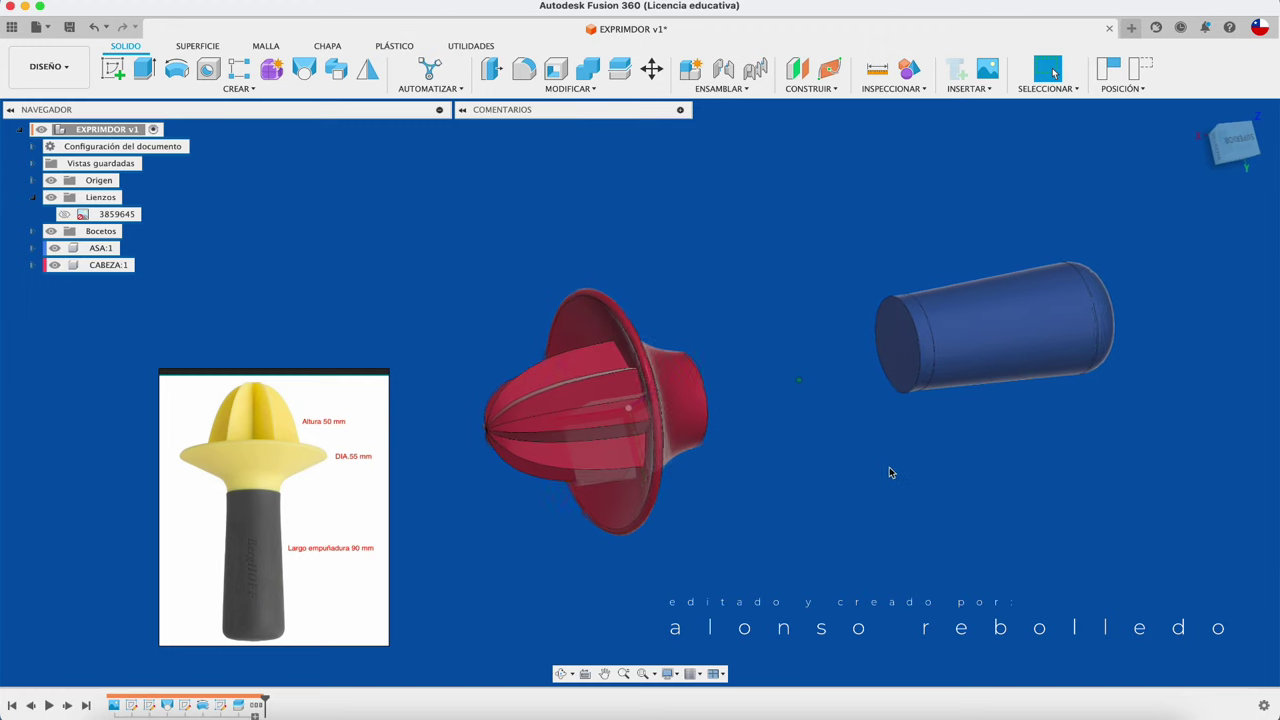
key("j")
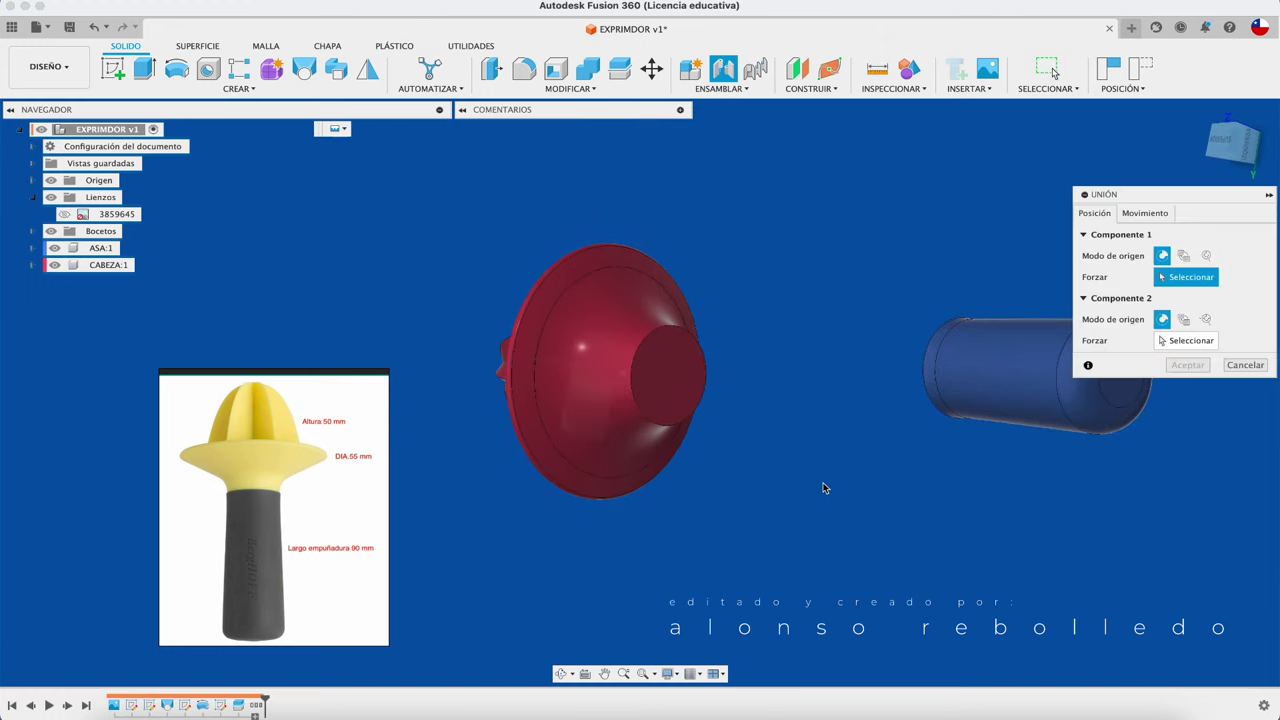
left_click(911, 379)
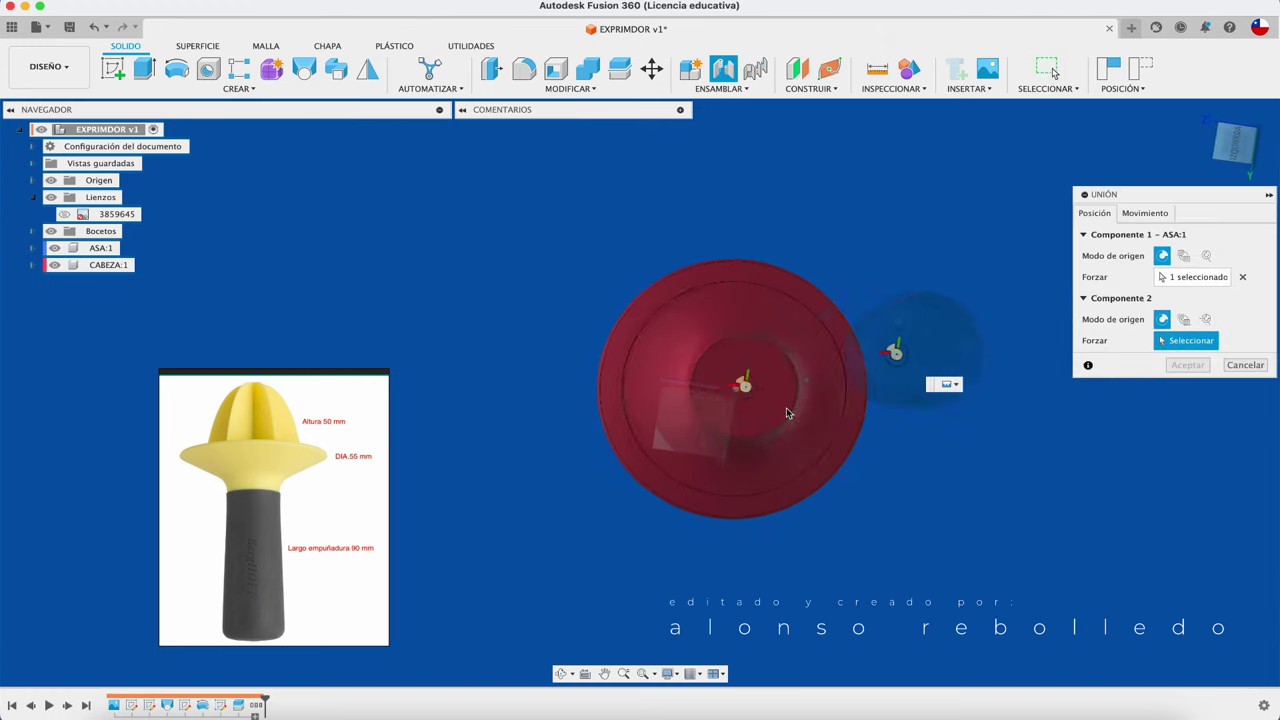
left_click(760, 398)
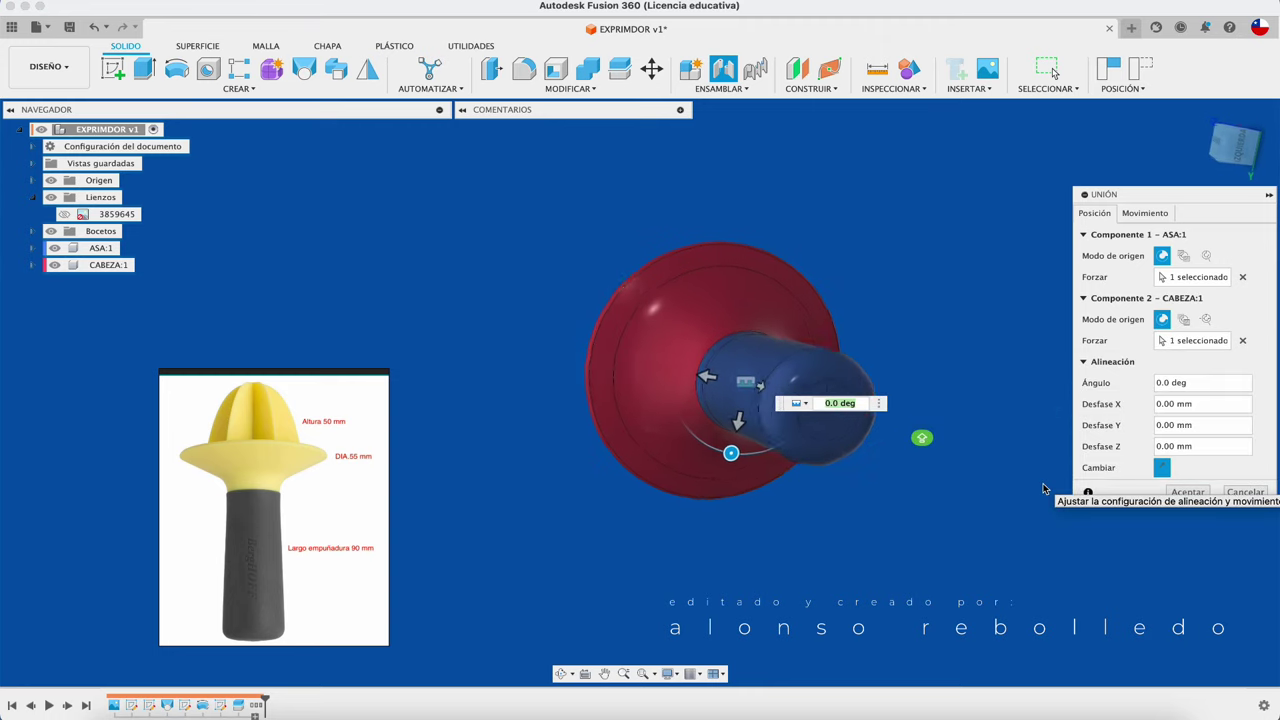
left_click(1178, 492)
scroll(1171, 484, "down", 5)
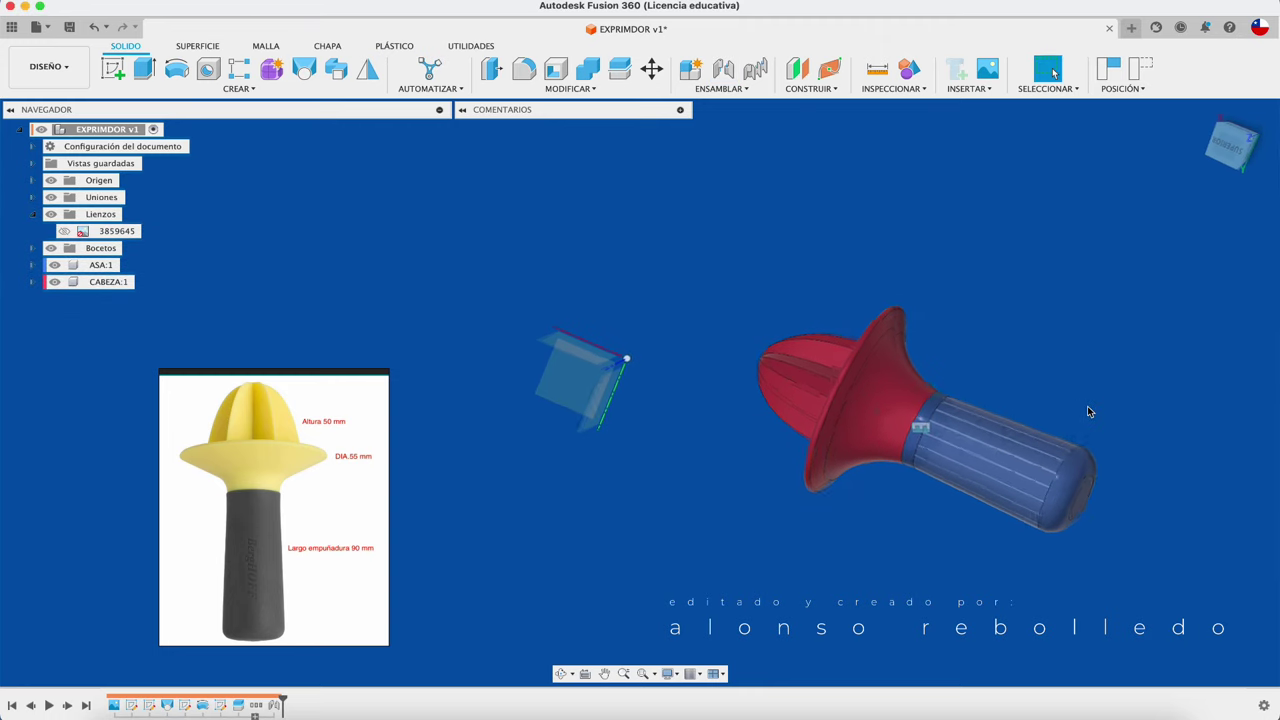
mouse_move(862, 444)
middle_mouse_down()
mouse_move(727, 343)
mouse_move(510, 293)
mouse_move(686, 251)
middle_mouse_up()
scroll(686, 251, "up", 3)
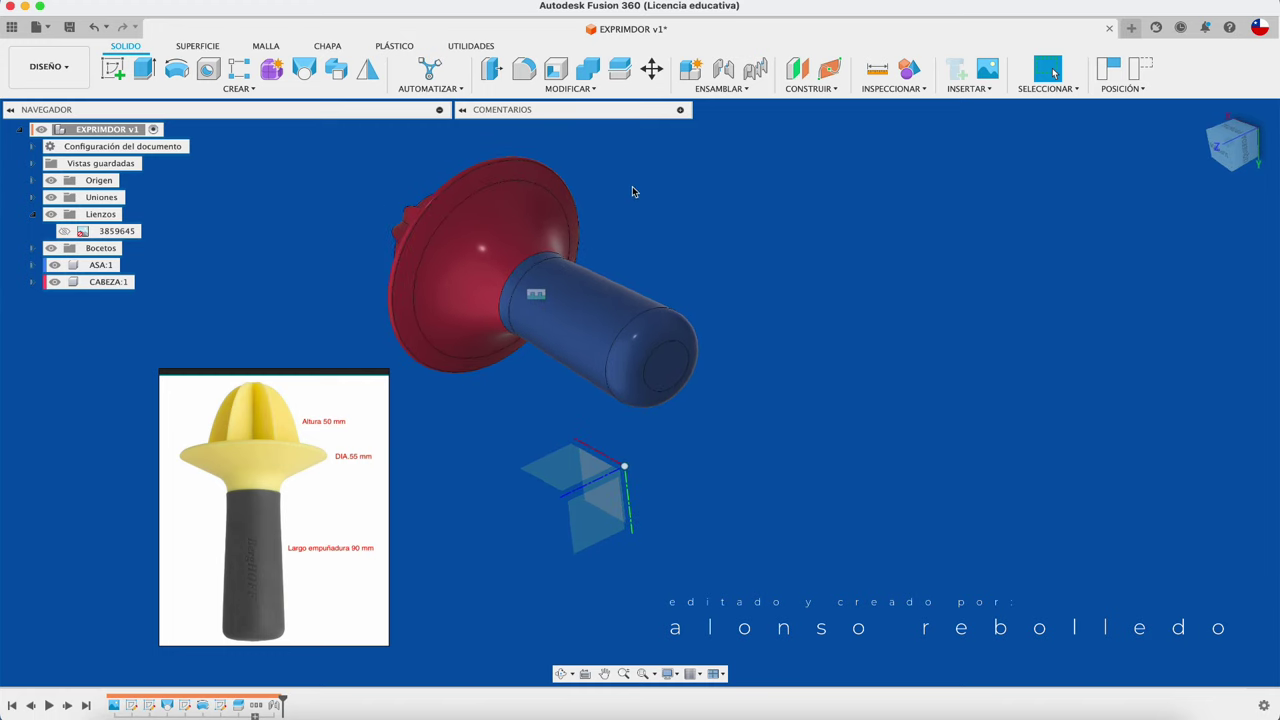
Align the handle's end face to the origin with Modificar > Alinear
left_click(586, 92)
mouse_move(507, 299)
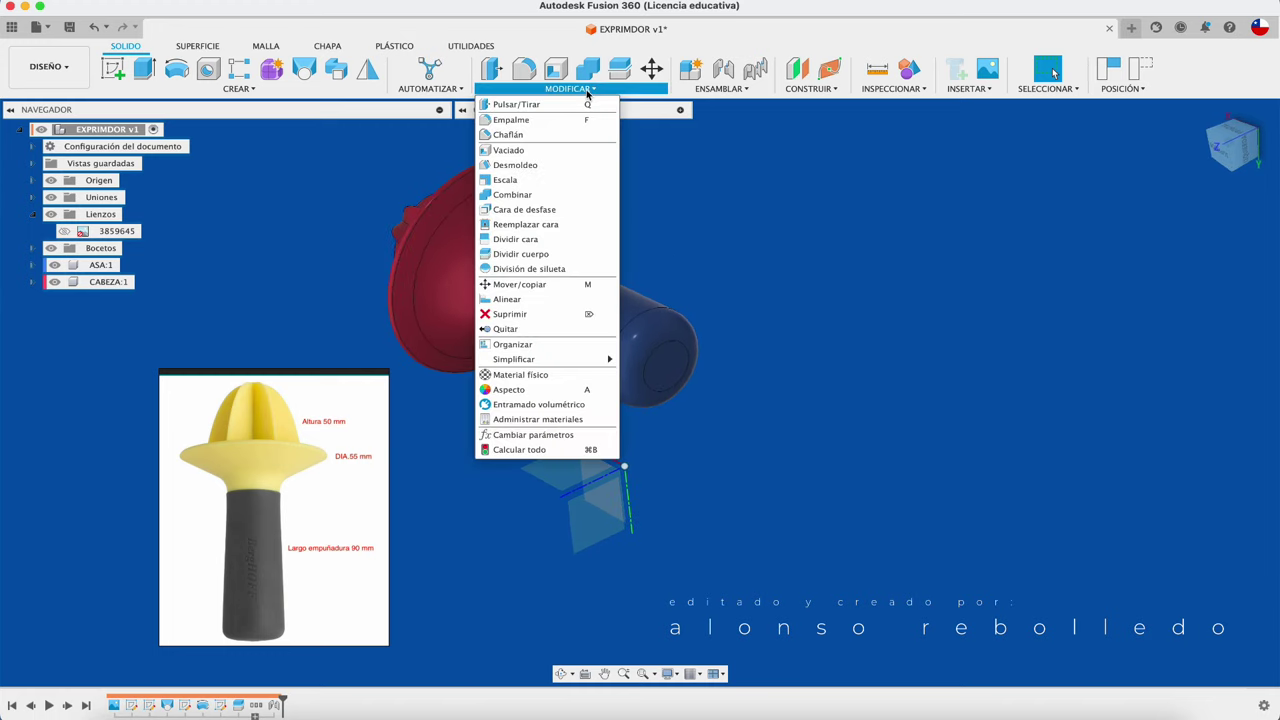
left_click(545, 298)
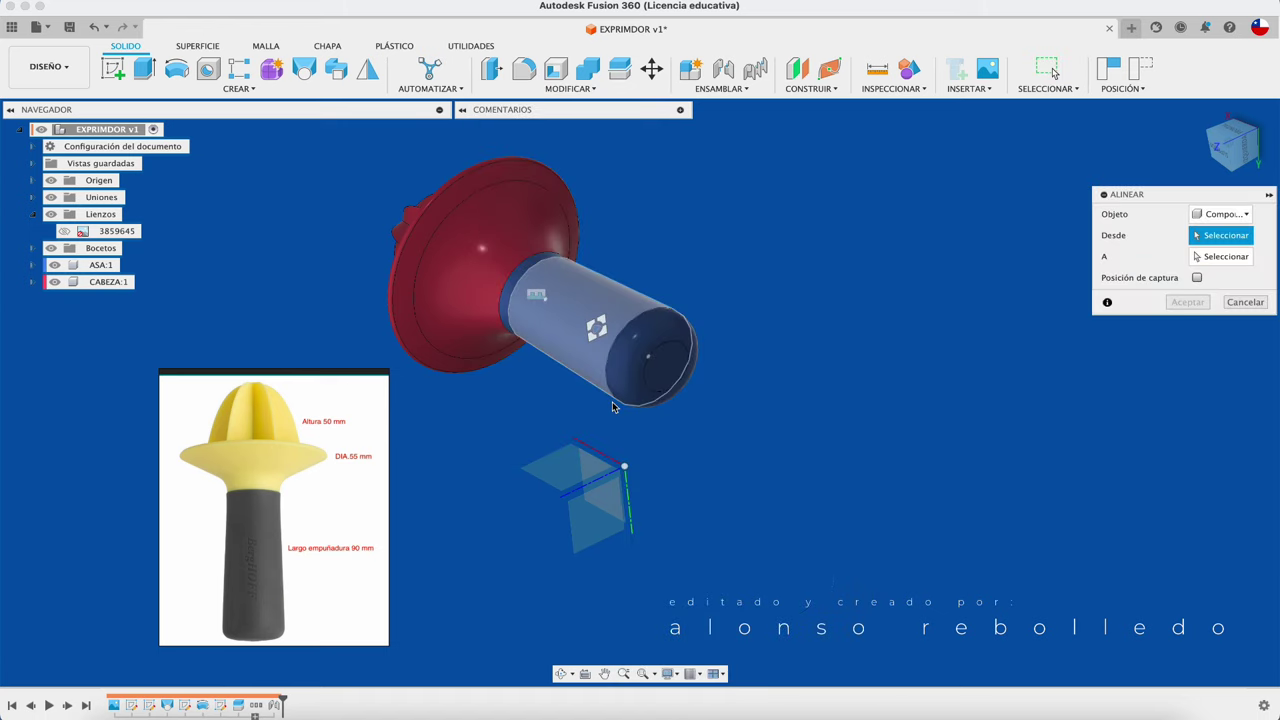
left_click(662, 370)
left_click(622, 465)
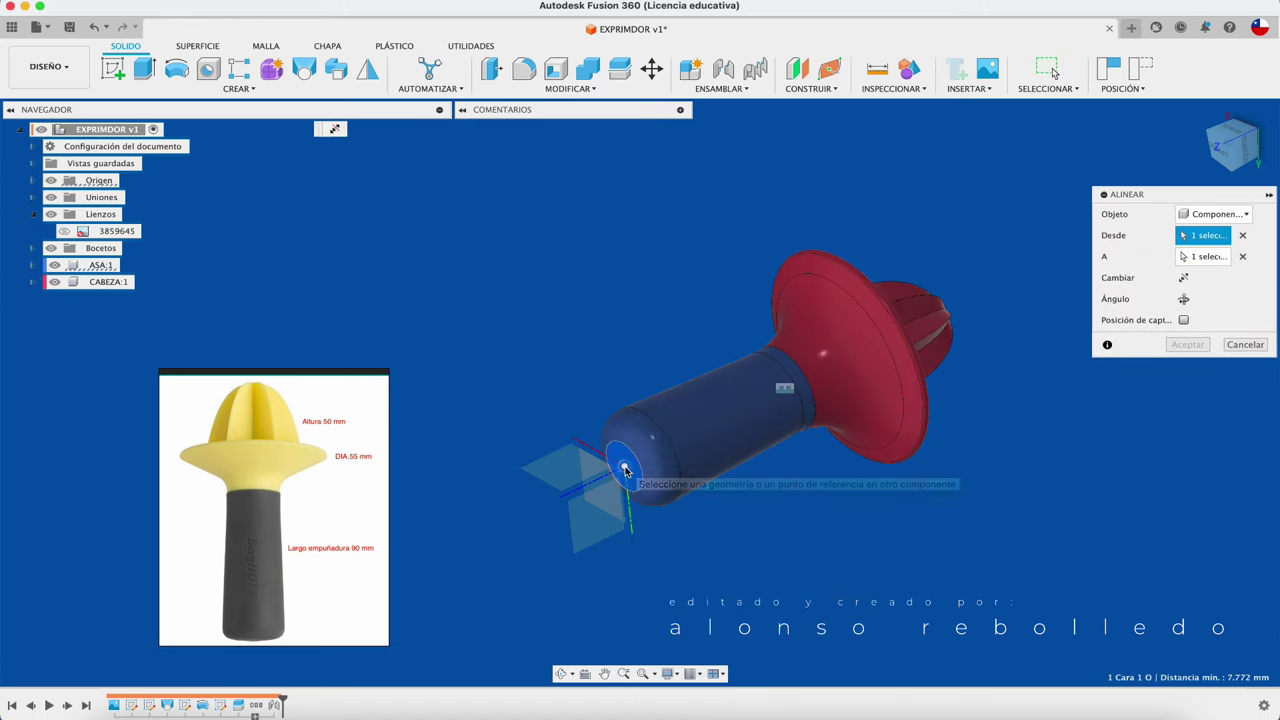
left_click(1187, 344)
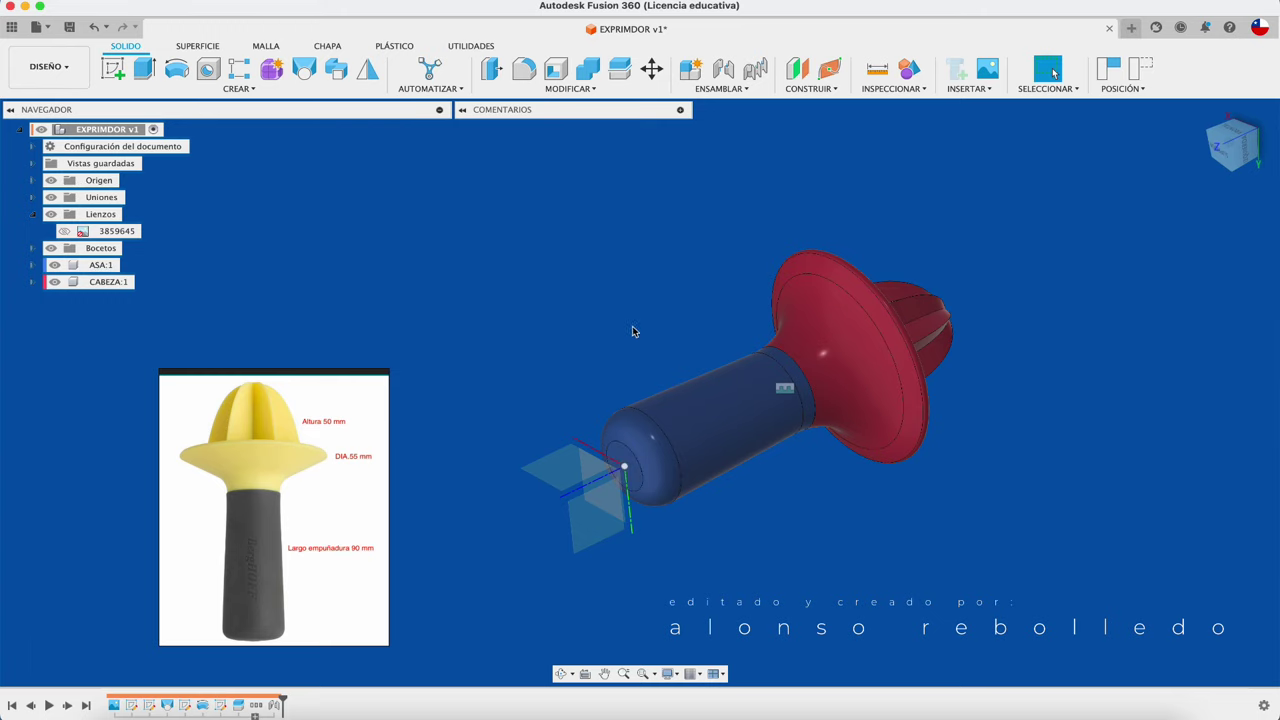
Set ASA:1 to Fijo and capture the current component positions
right_click(103, 268)
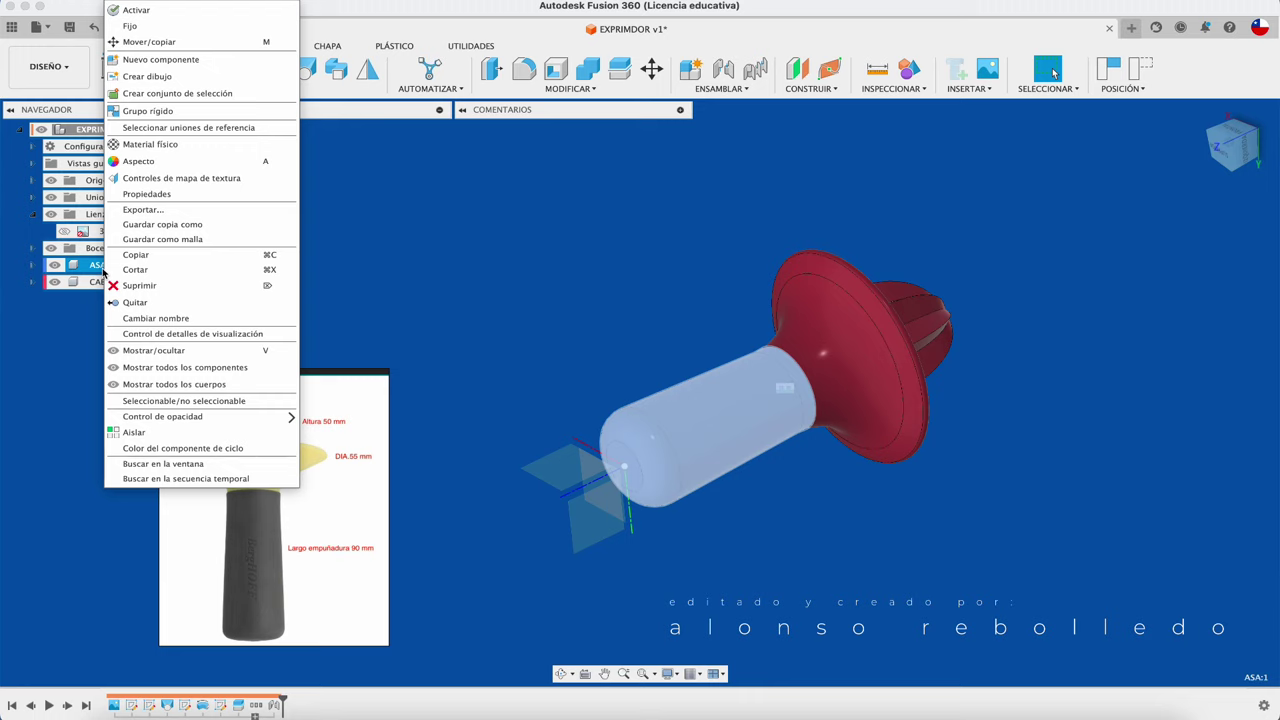
left_click(178, 27)
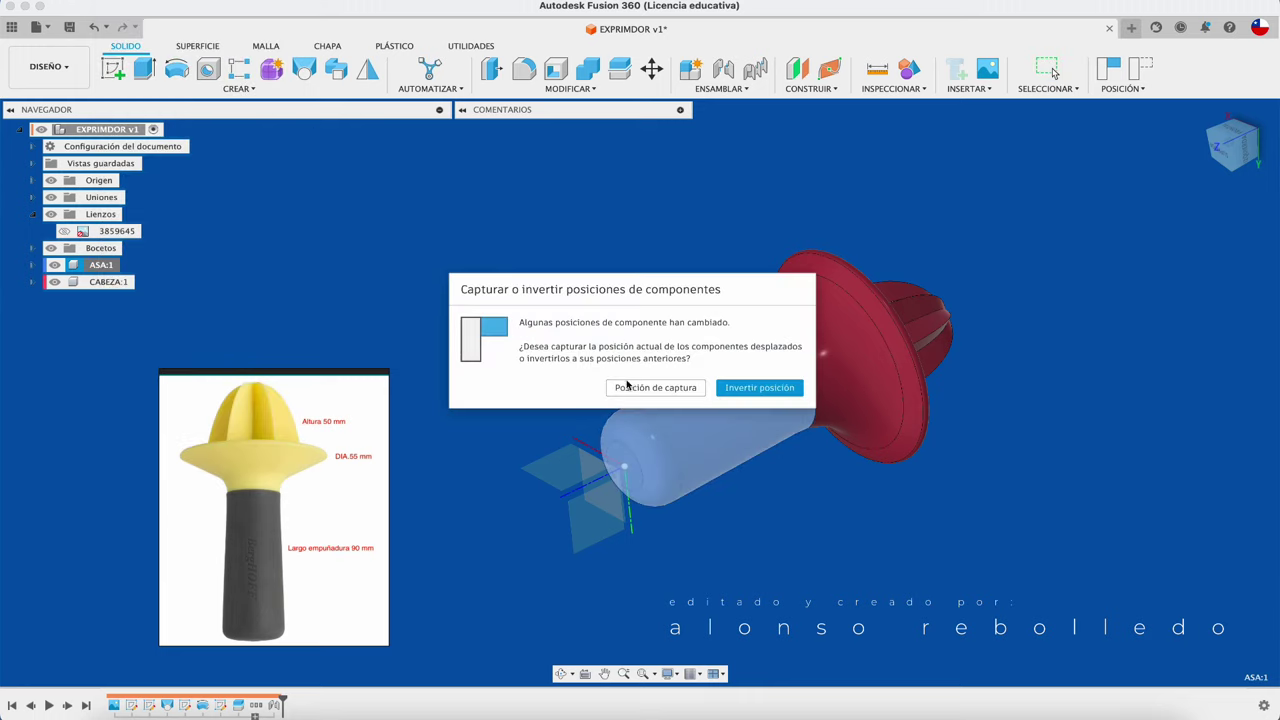
left_click(627, 386)
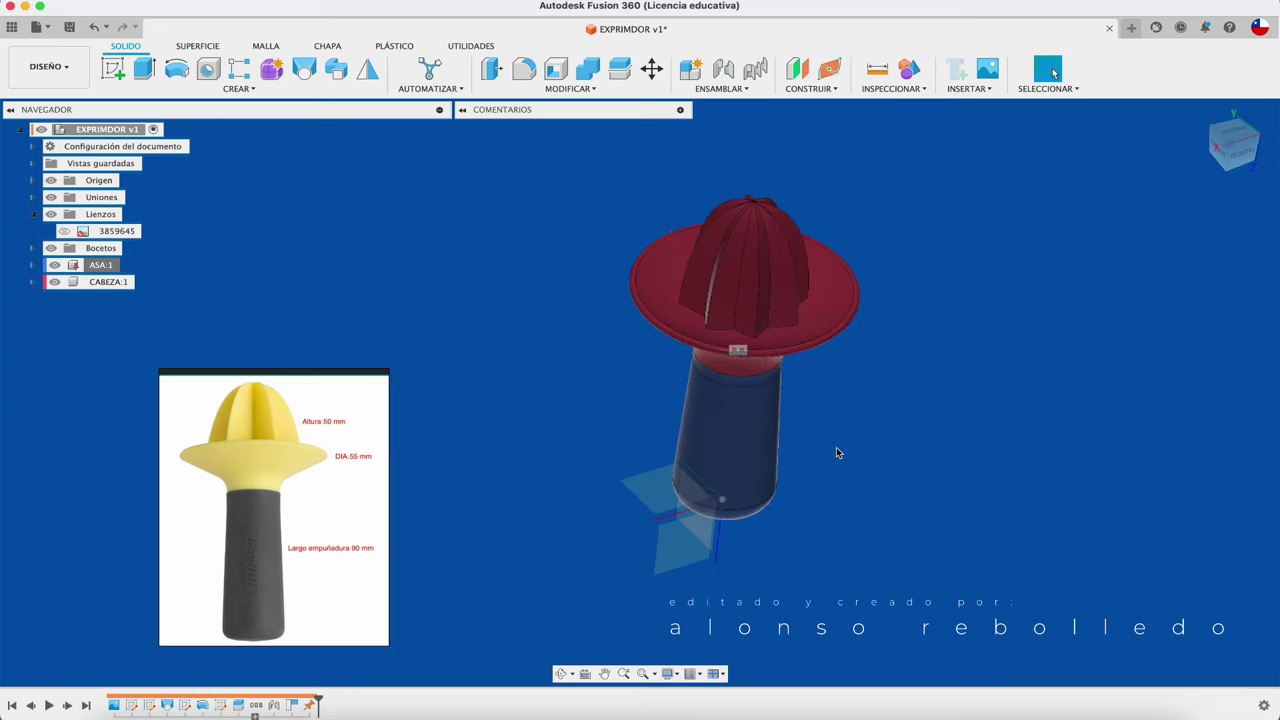
Close the reference photo of the juicer
right_click(259, 498)
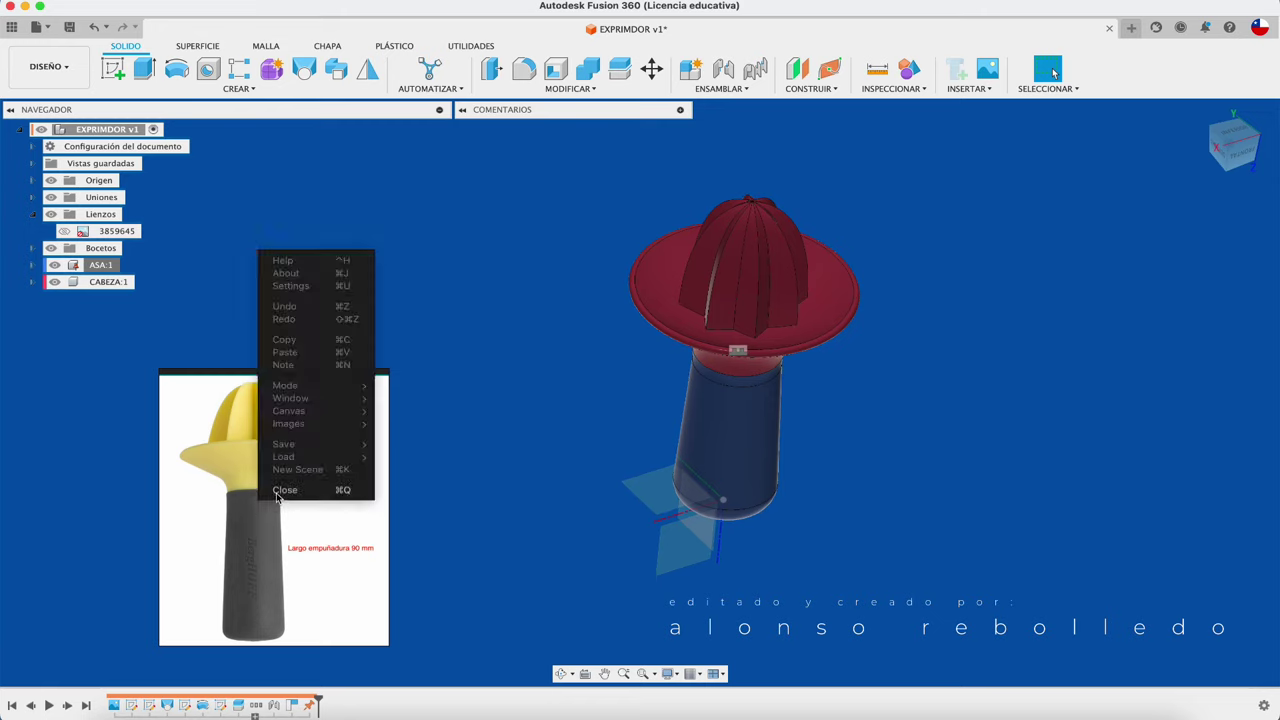
left_click(277, 493)
left_click(285, 548)
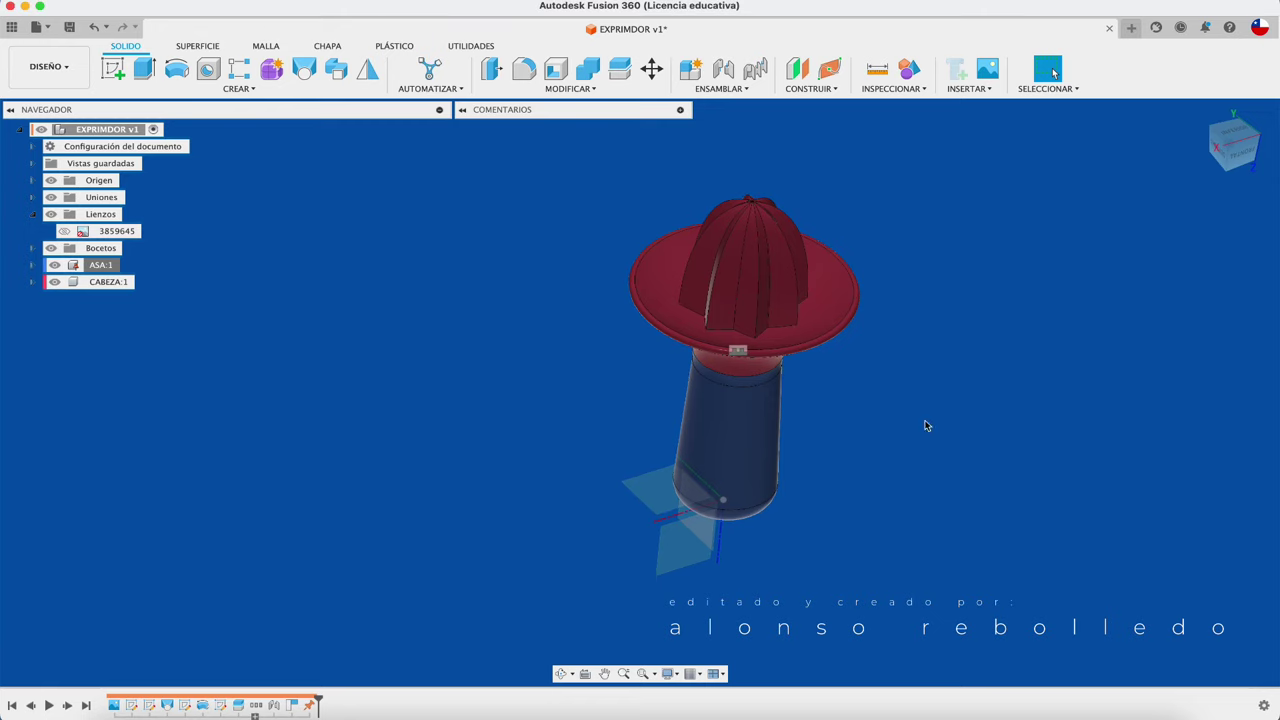
Orbit to an upright front view and set it as the home view
left_click(1199, 112)
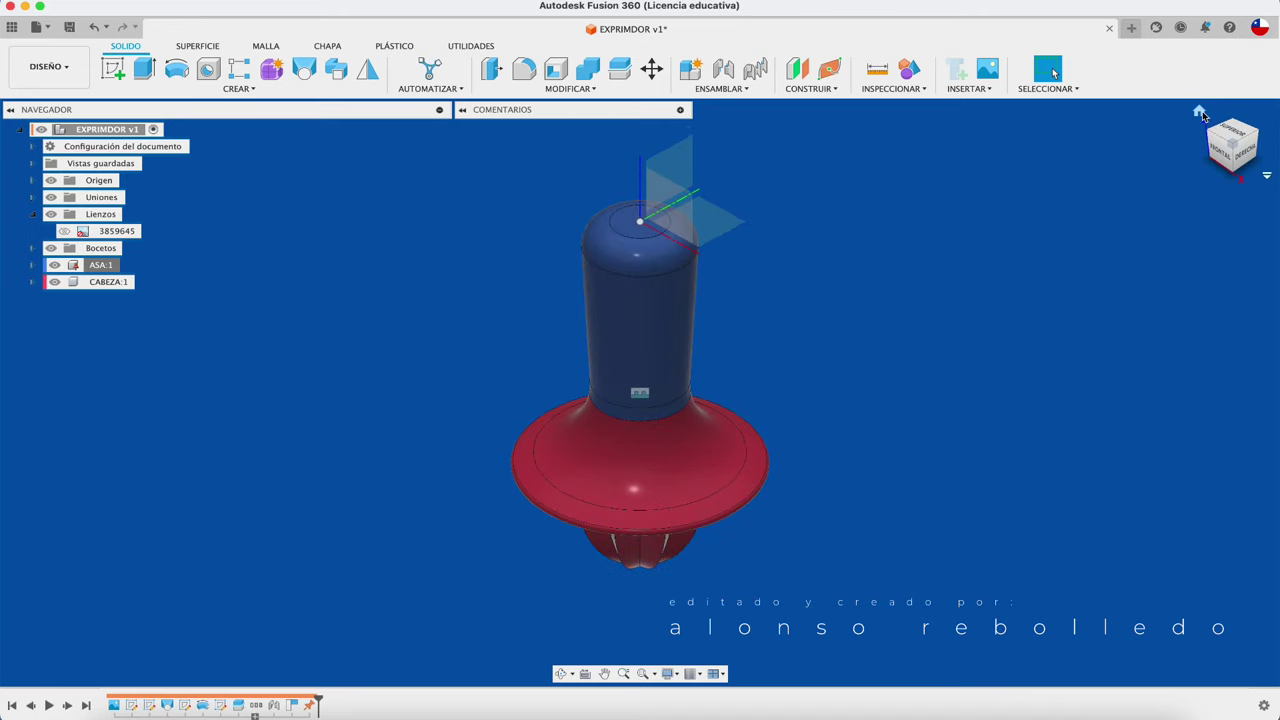
left_click_drag(1203, 116, 1255, 117)
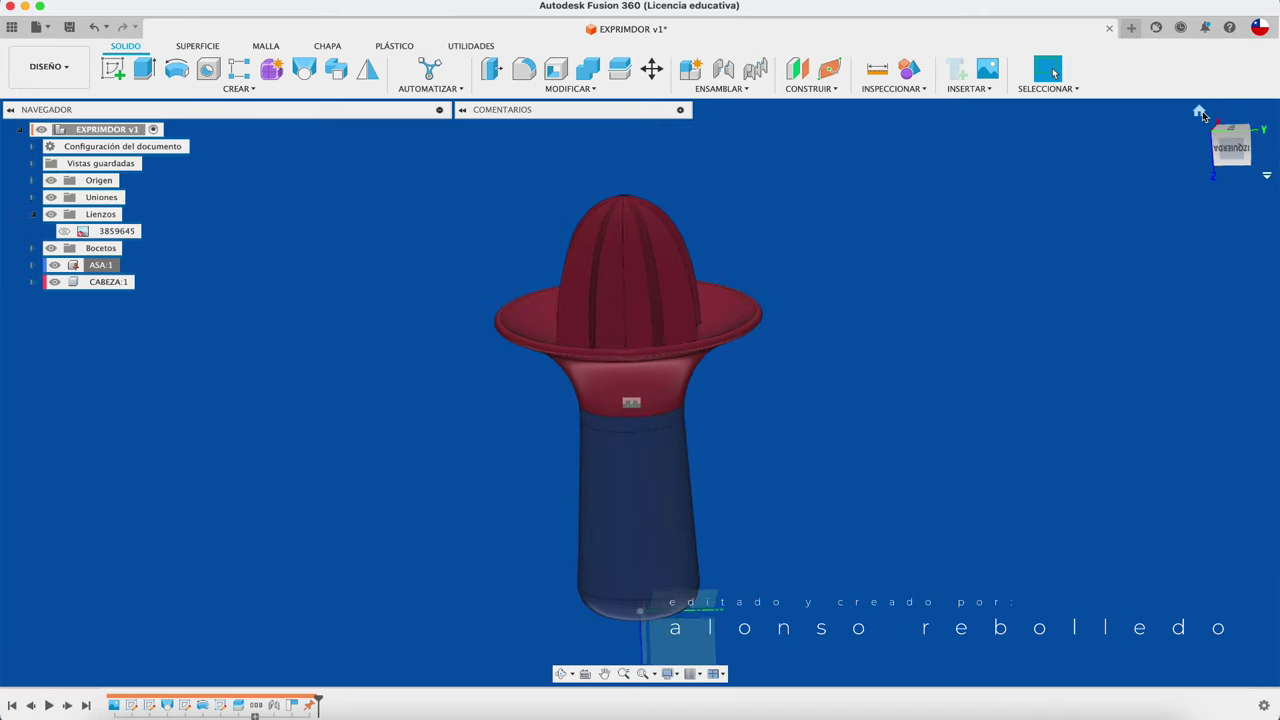
left_click_drag(1255, 117, 1222, 176)
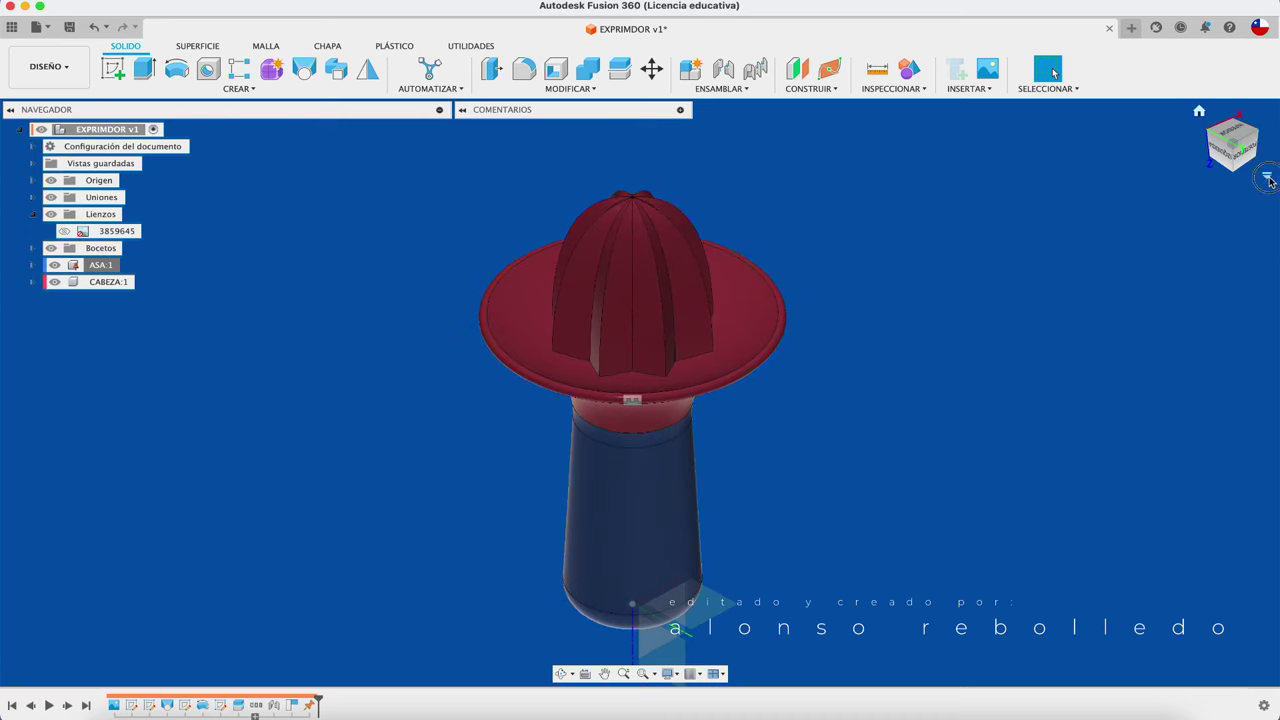
left_click(1268, 177)
left_click(1267, 178)
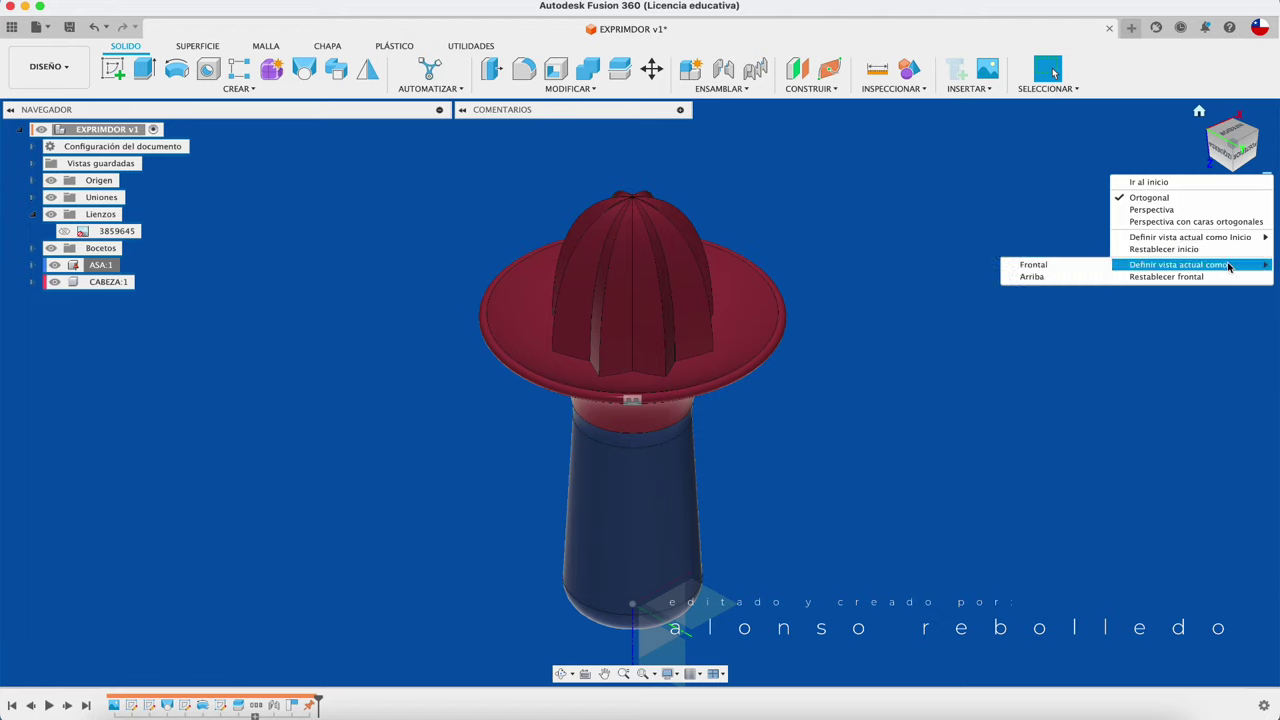
mouse_move(1189, 237)
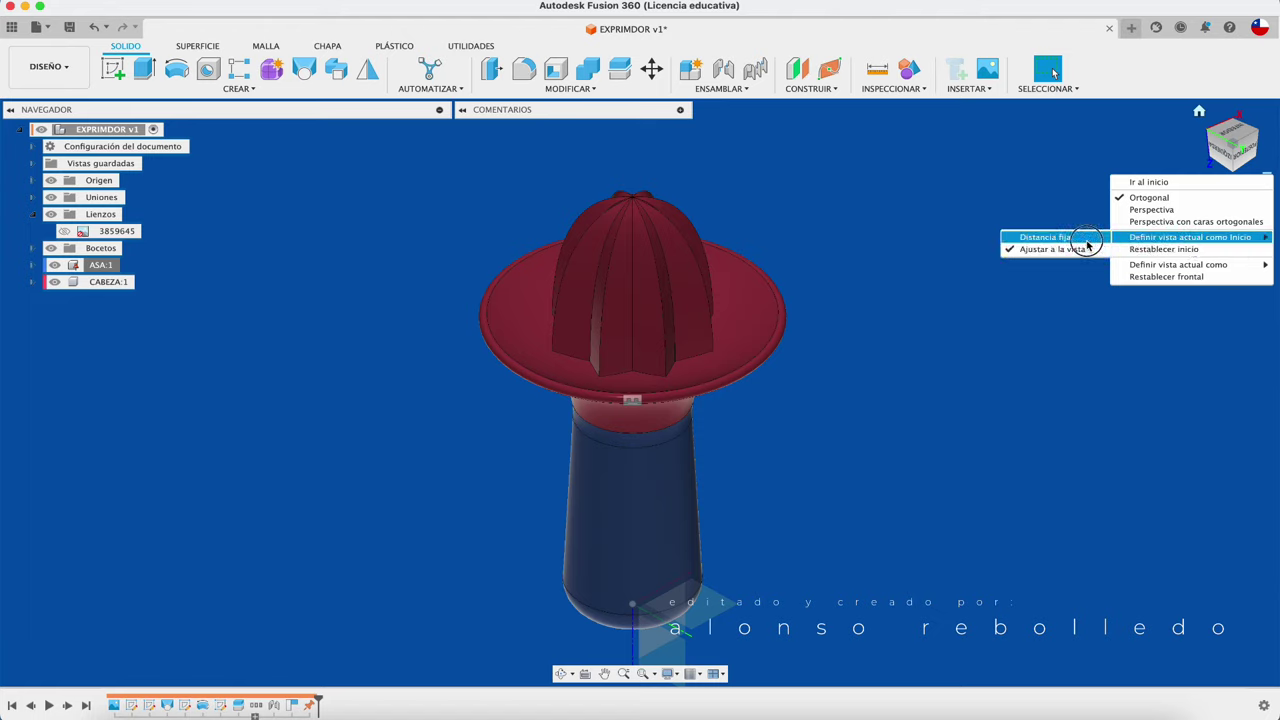
left_click(1086, 240)
Check the new home view, then turn to look straight up from below
left_click(1207, 170)
left_click_drag(1207, 170, 1206, 122)
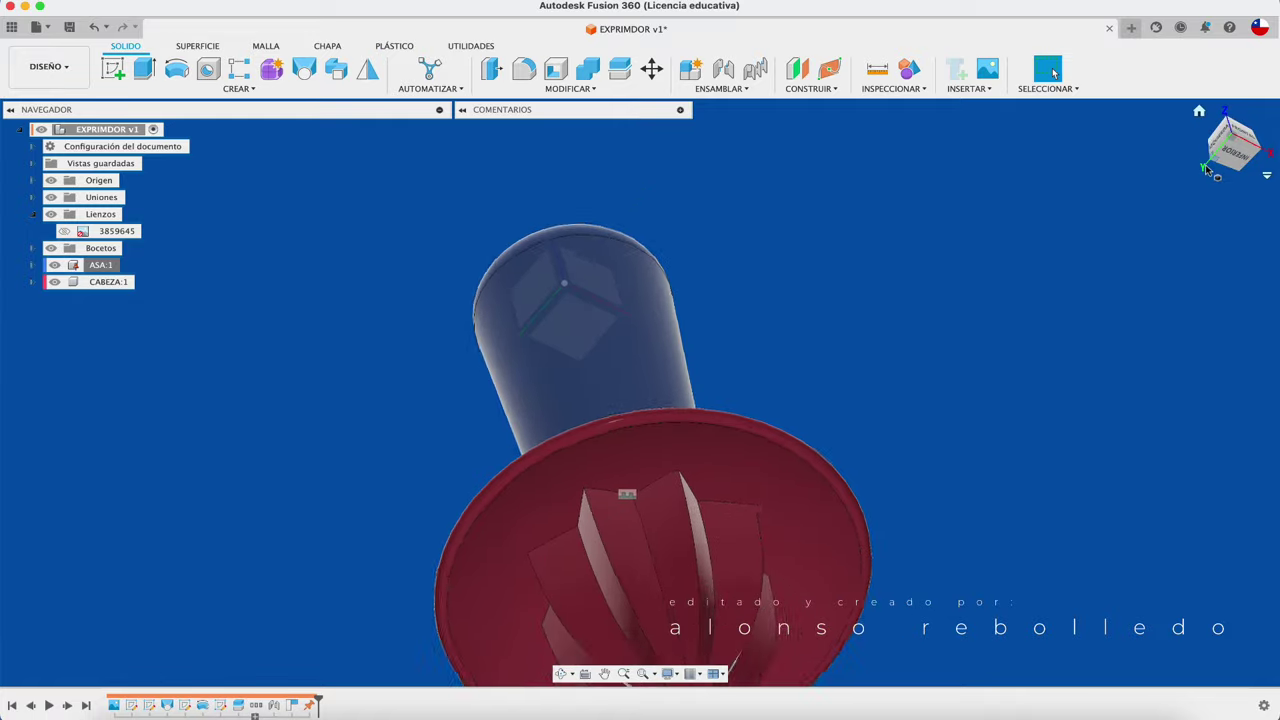
left_click(1200, 113)
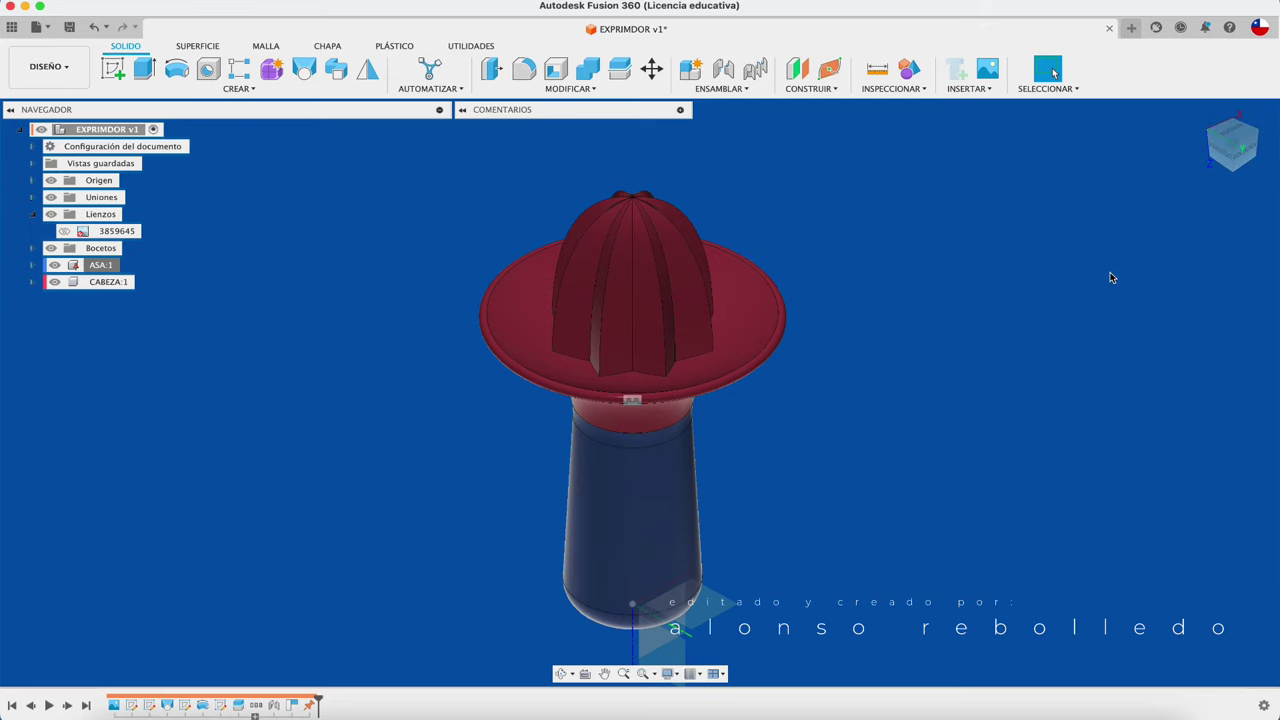
left_click(1238, 148)
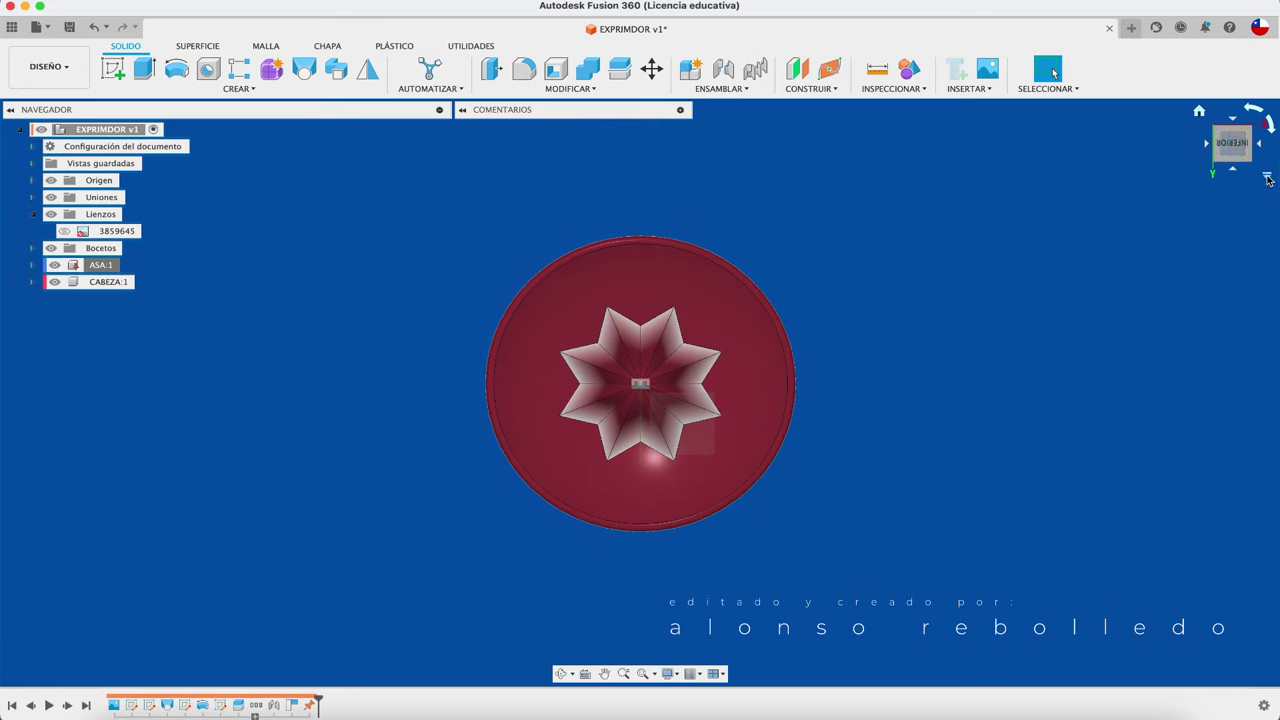
left_click(1267, 179)
left_click(1246, 220)
left_click(1267, 179)
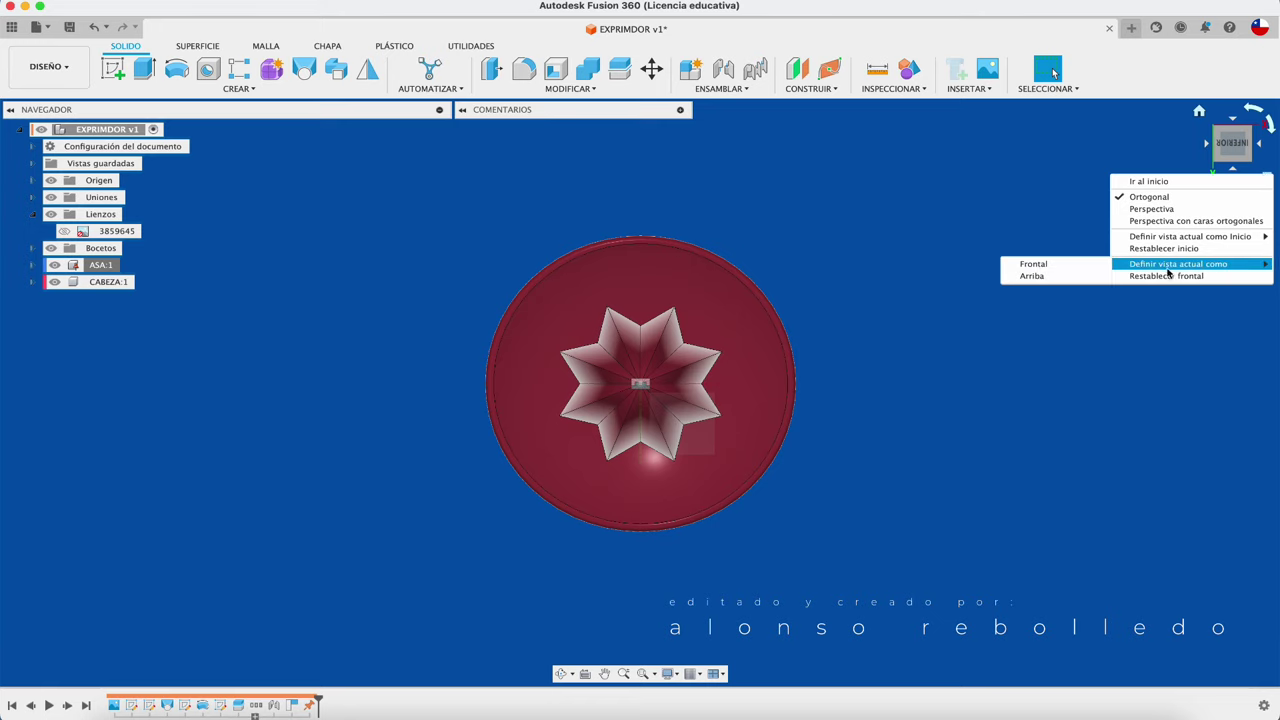
Define the current view as Arriba (top) and verify it from front and home
left_click(1089, 276)
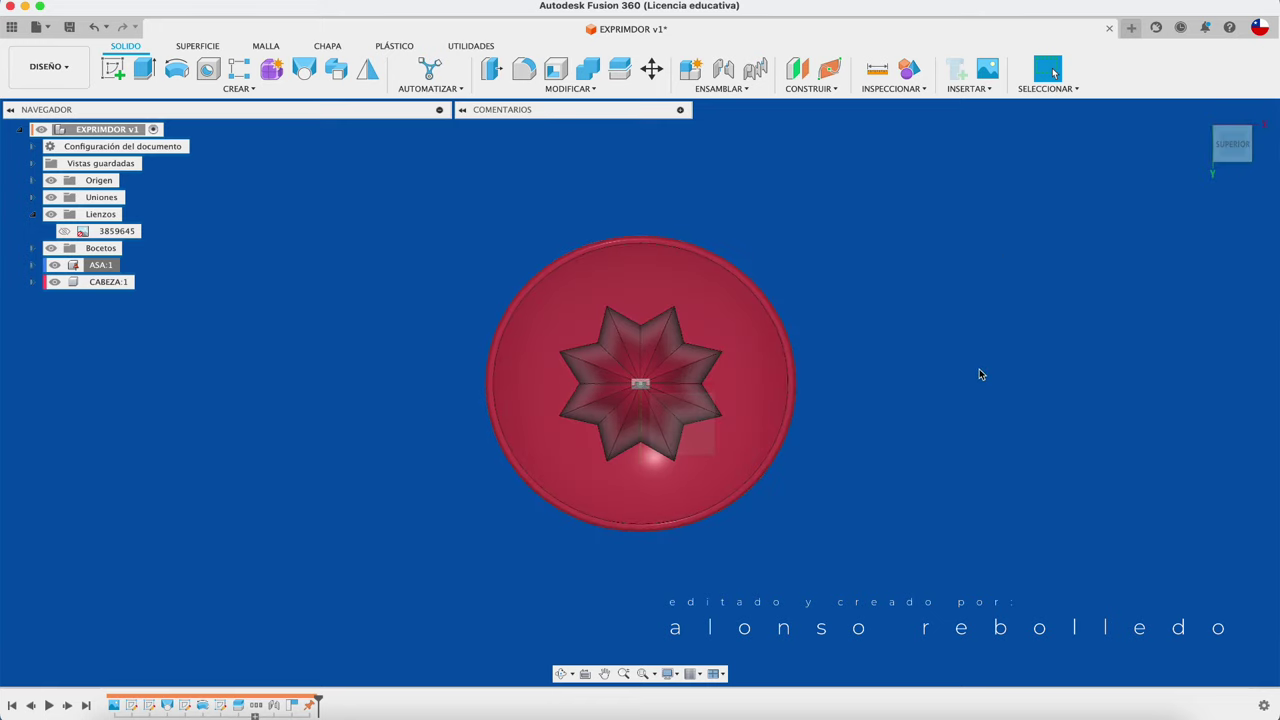
middle_click_drag(979, 374, 1128, 234, "shift")
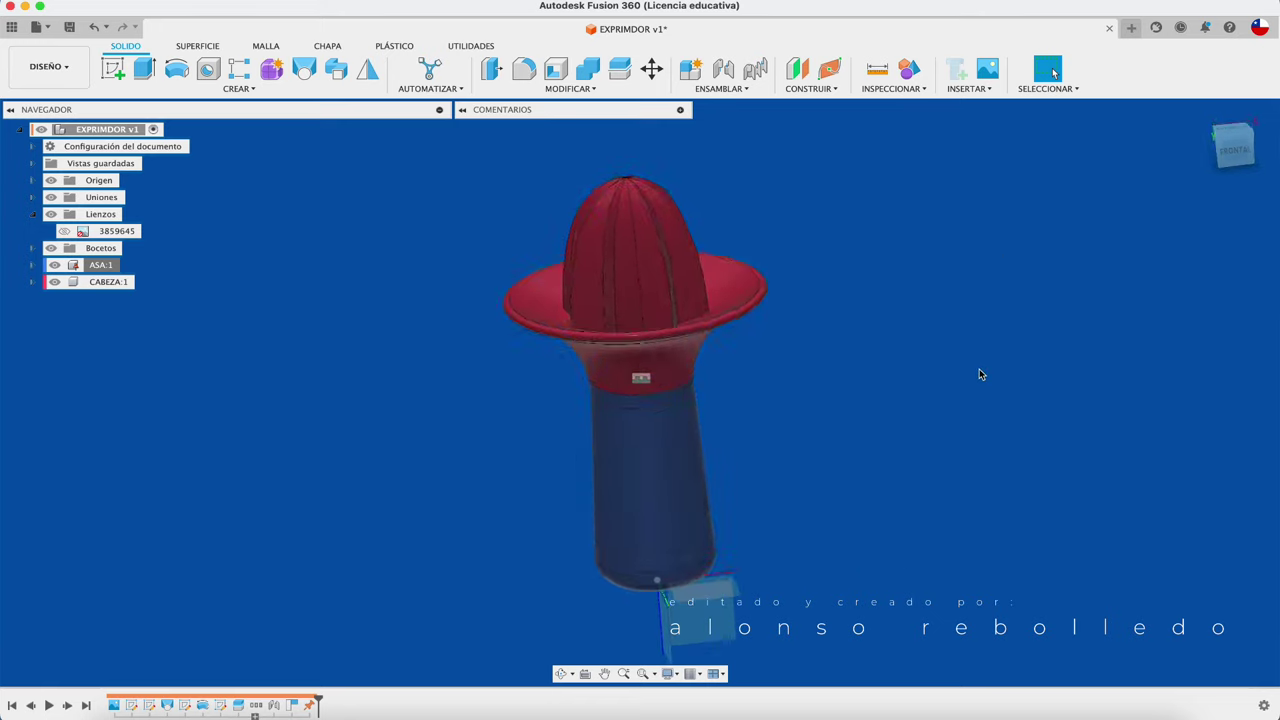
left_click(1231, 157)
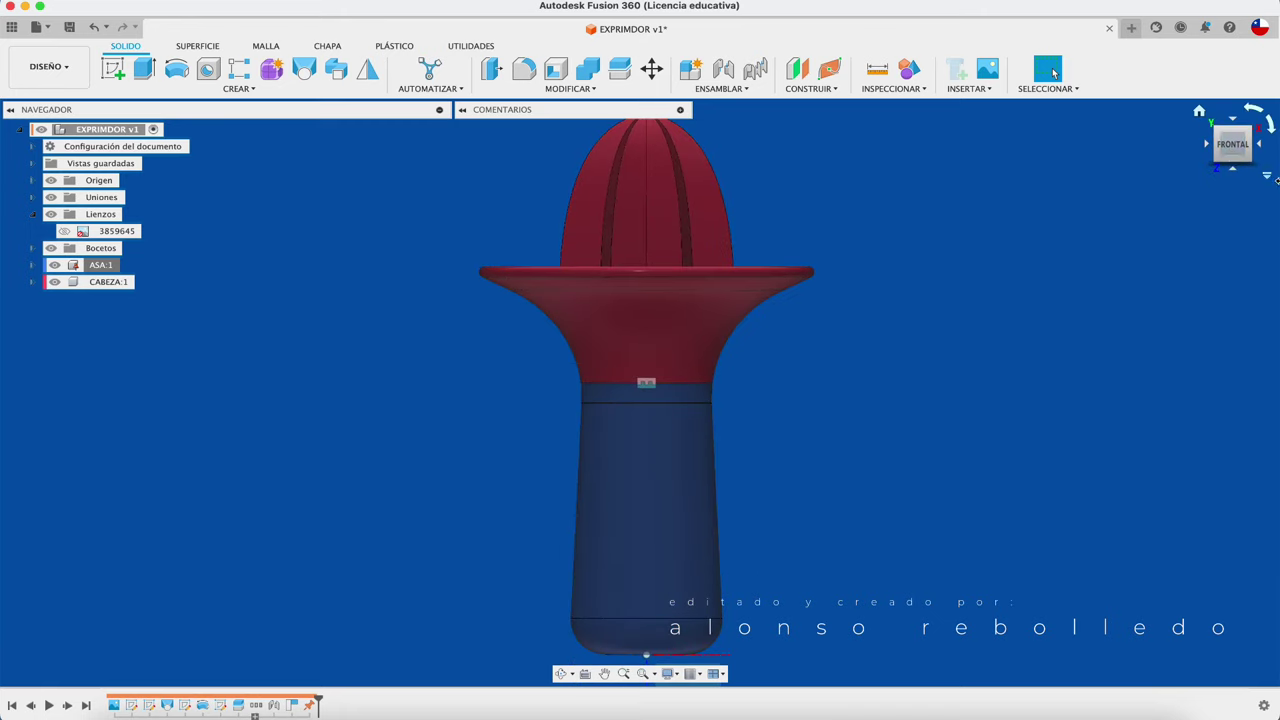
left_click(1199, 112)
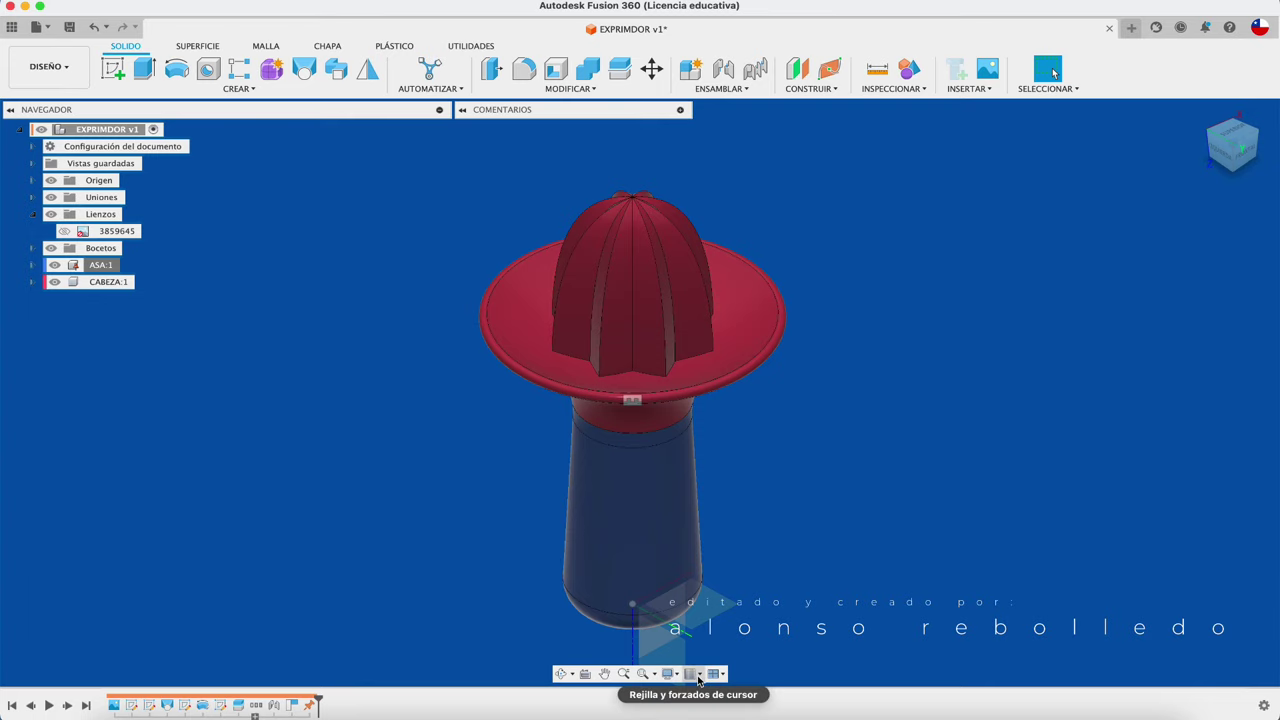
Show the sketch grid and switch the camera to perspective with orthographic faces
left_click(693, 673)
left_click(692, 588)
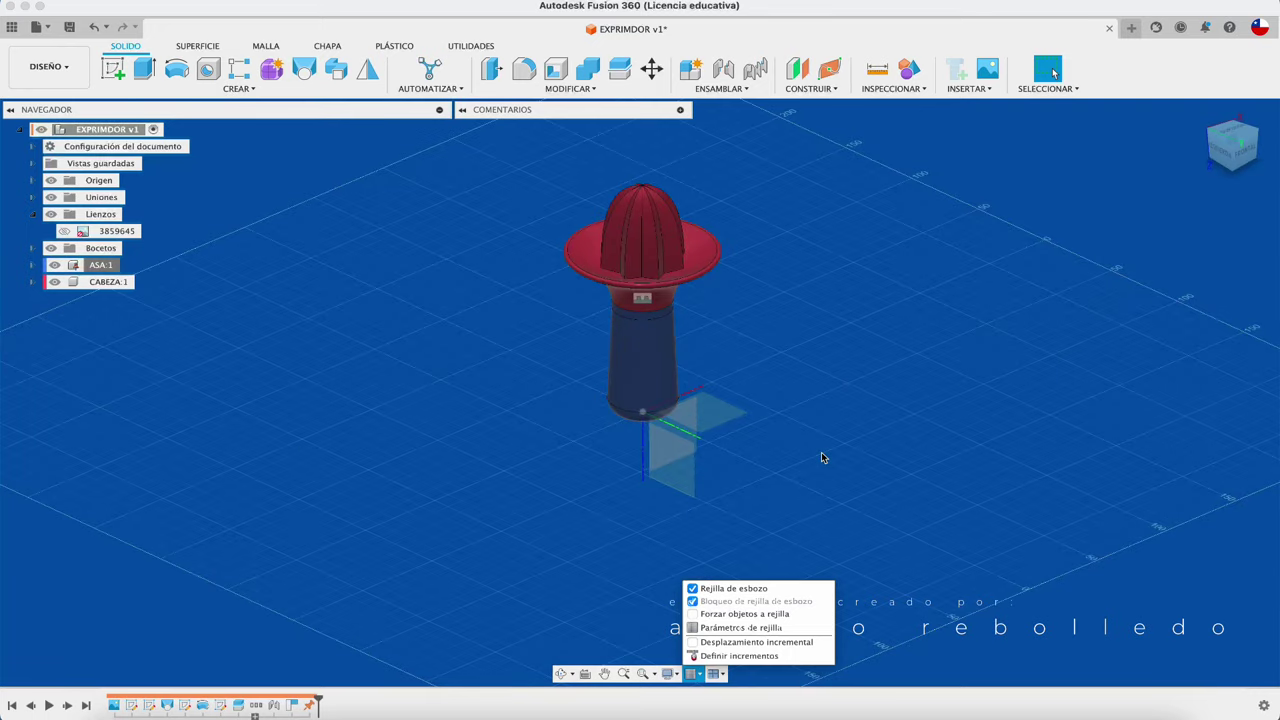
left_click(676, 676)
mouse_move(740, 625)
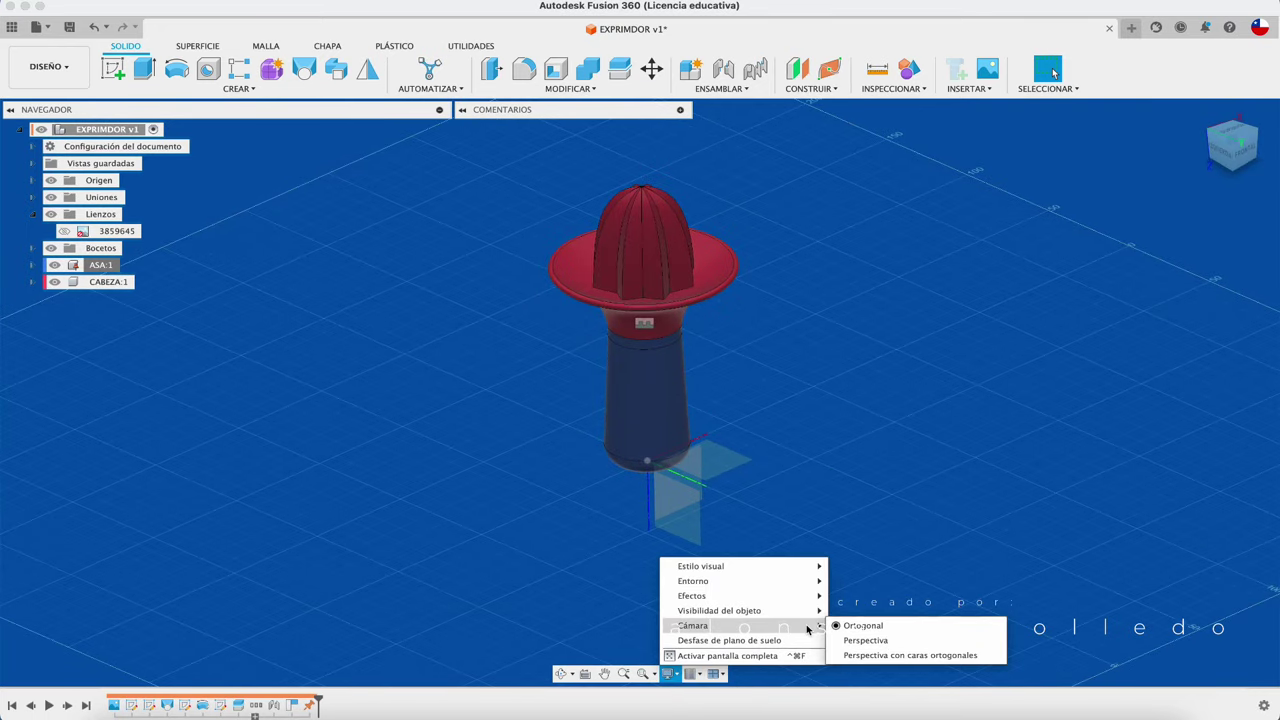
left_click(853, 656)
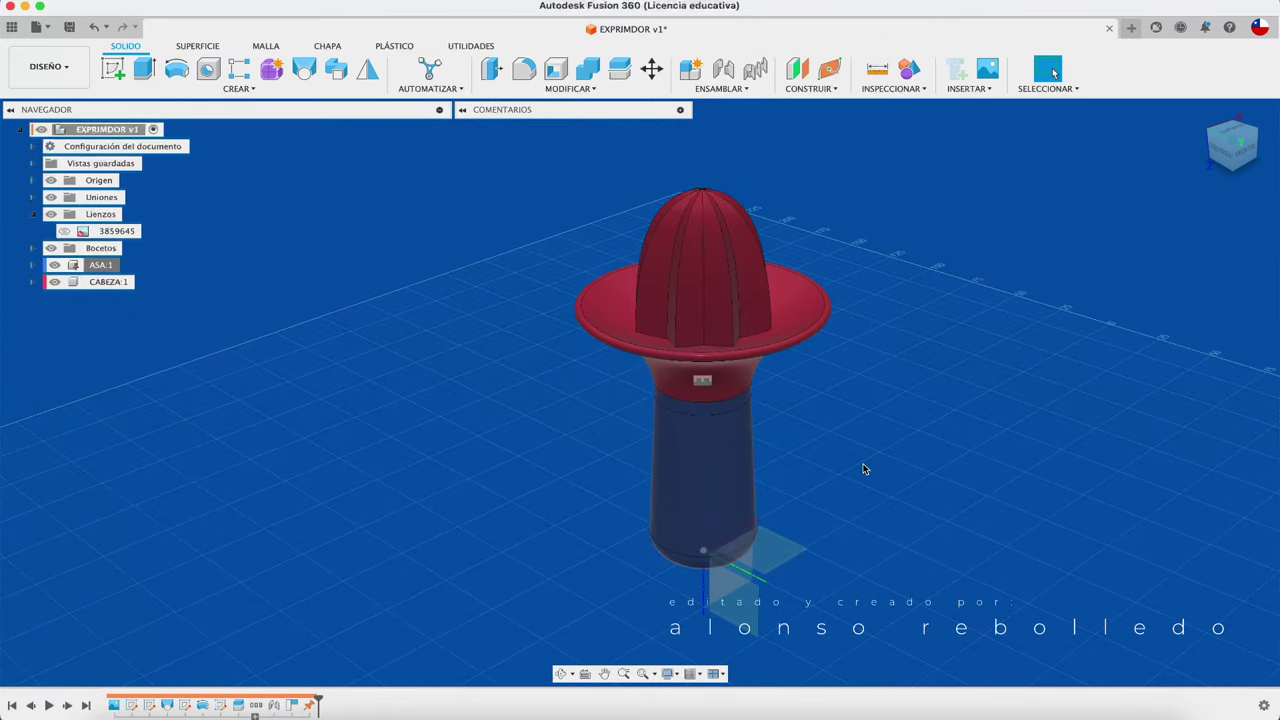